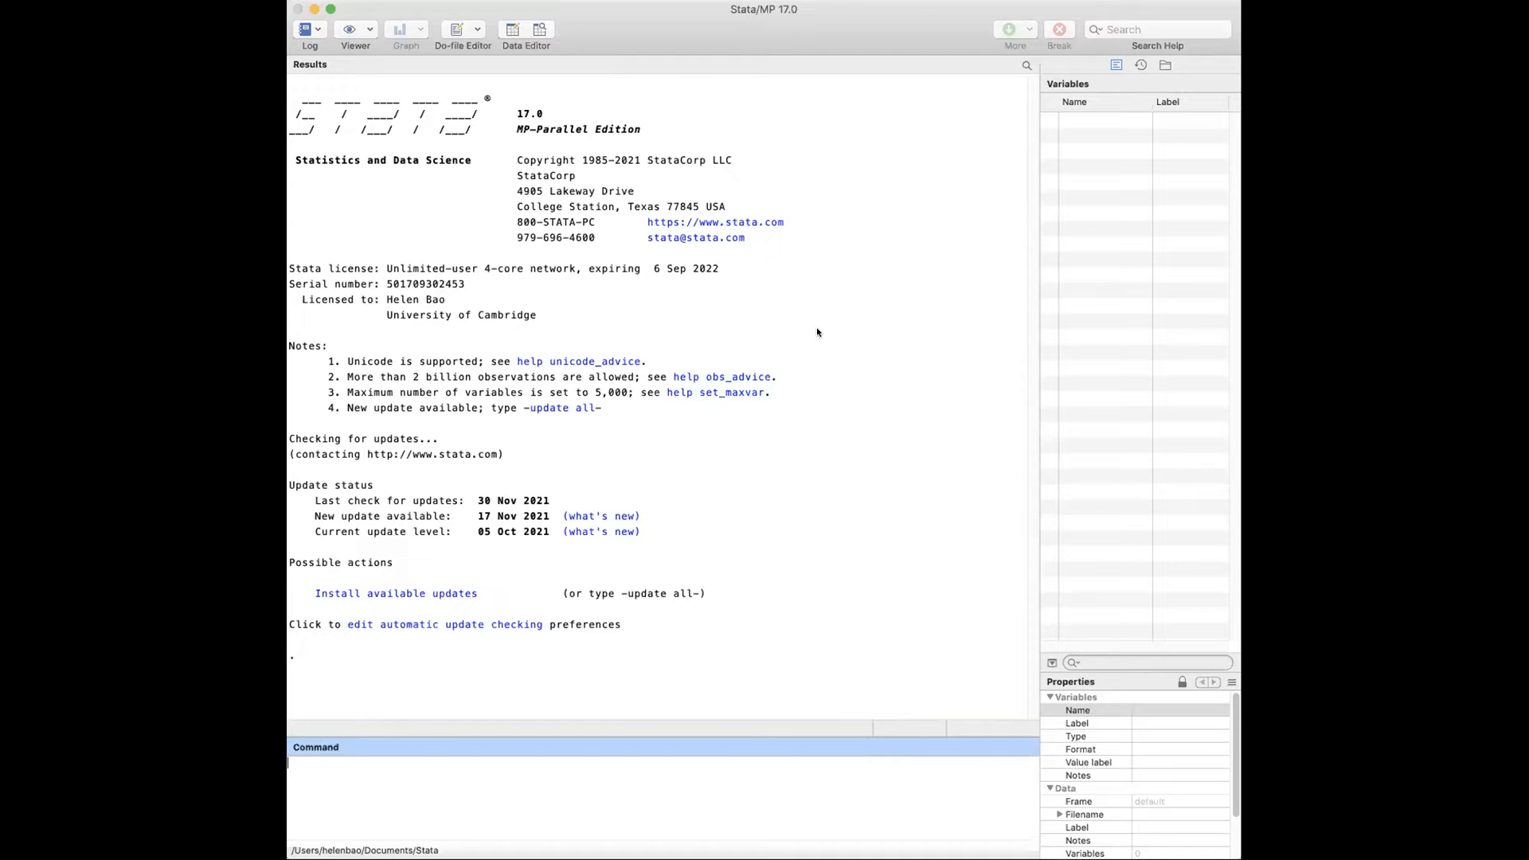
Import the Example 1 worksheet of STATA Exercises - Data.xlsx from the Downloads folder, using the first row as variable names.
left_click(876, 389)
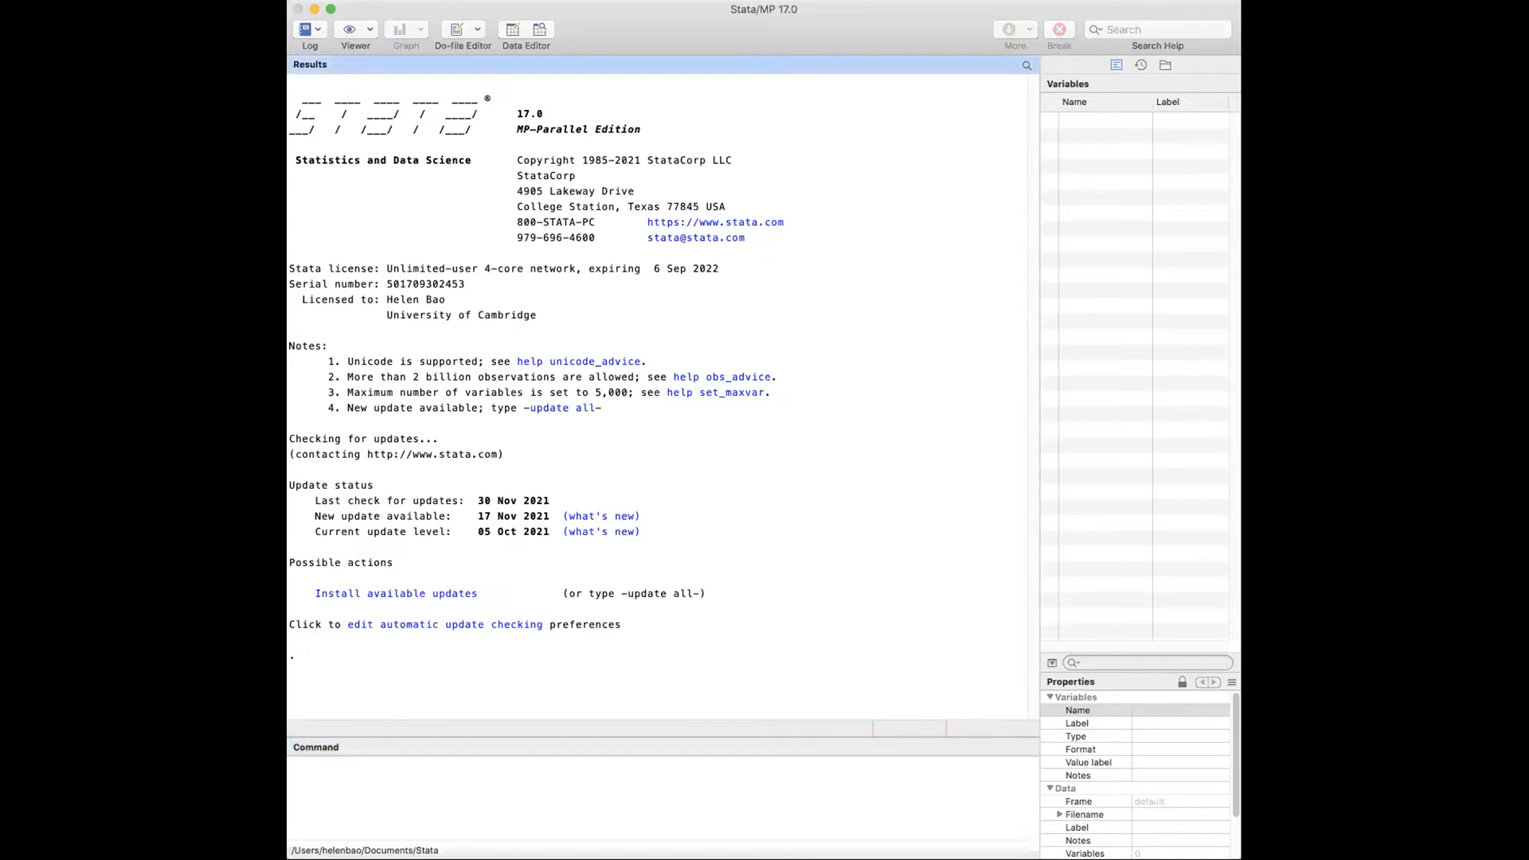
left_click(395, 1)
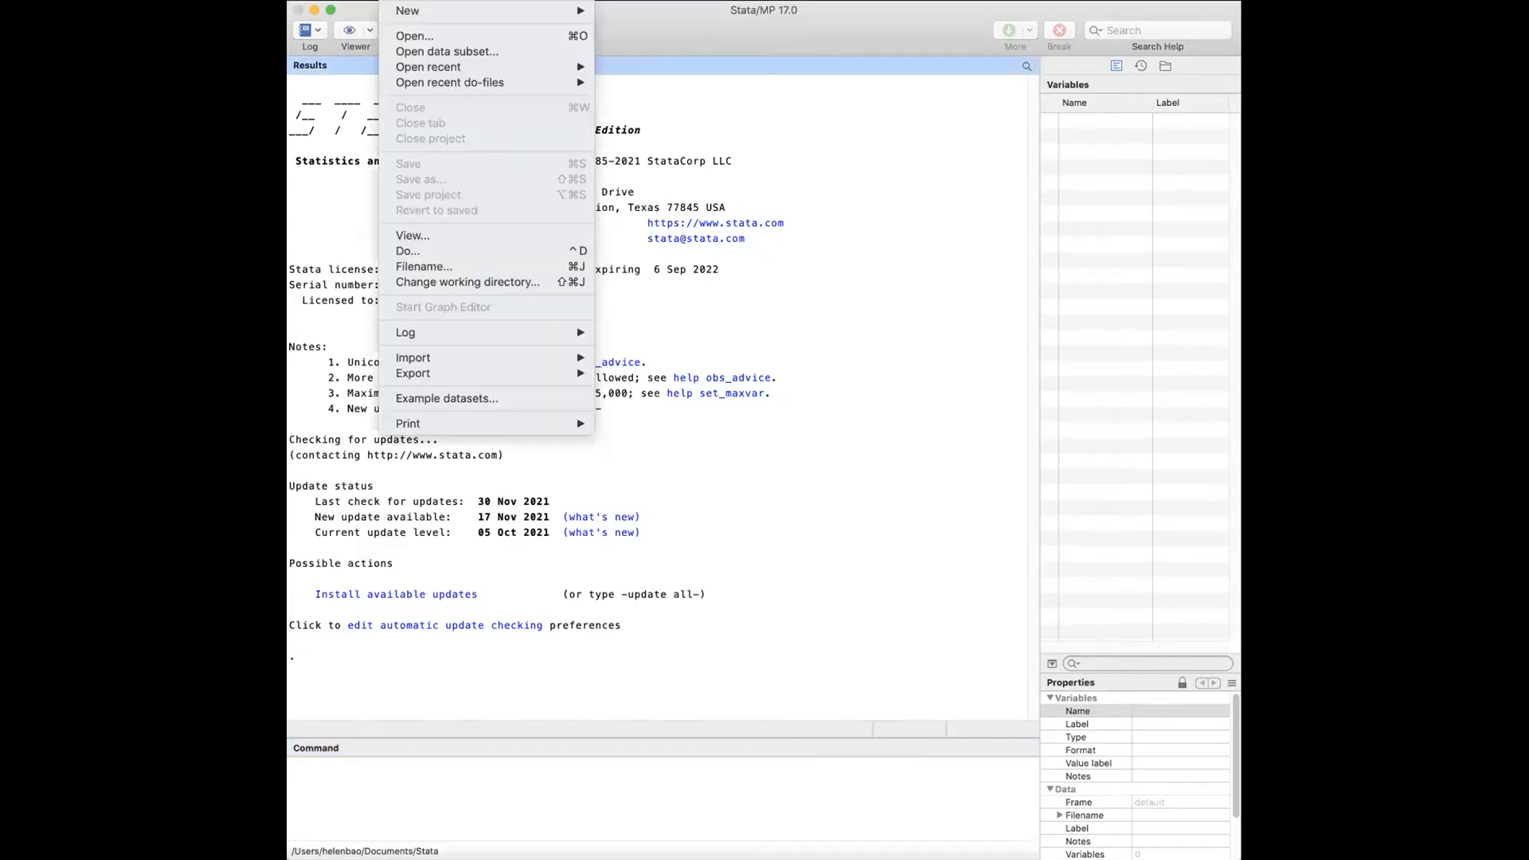
mouse_move(452, 359)
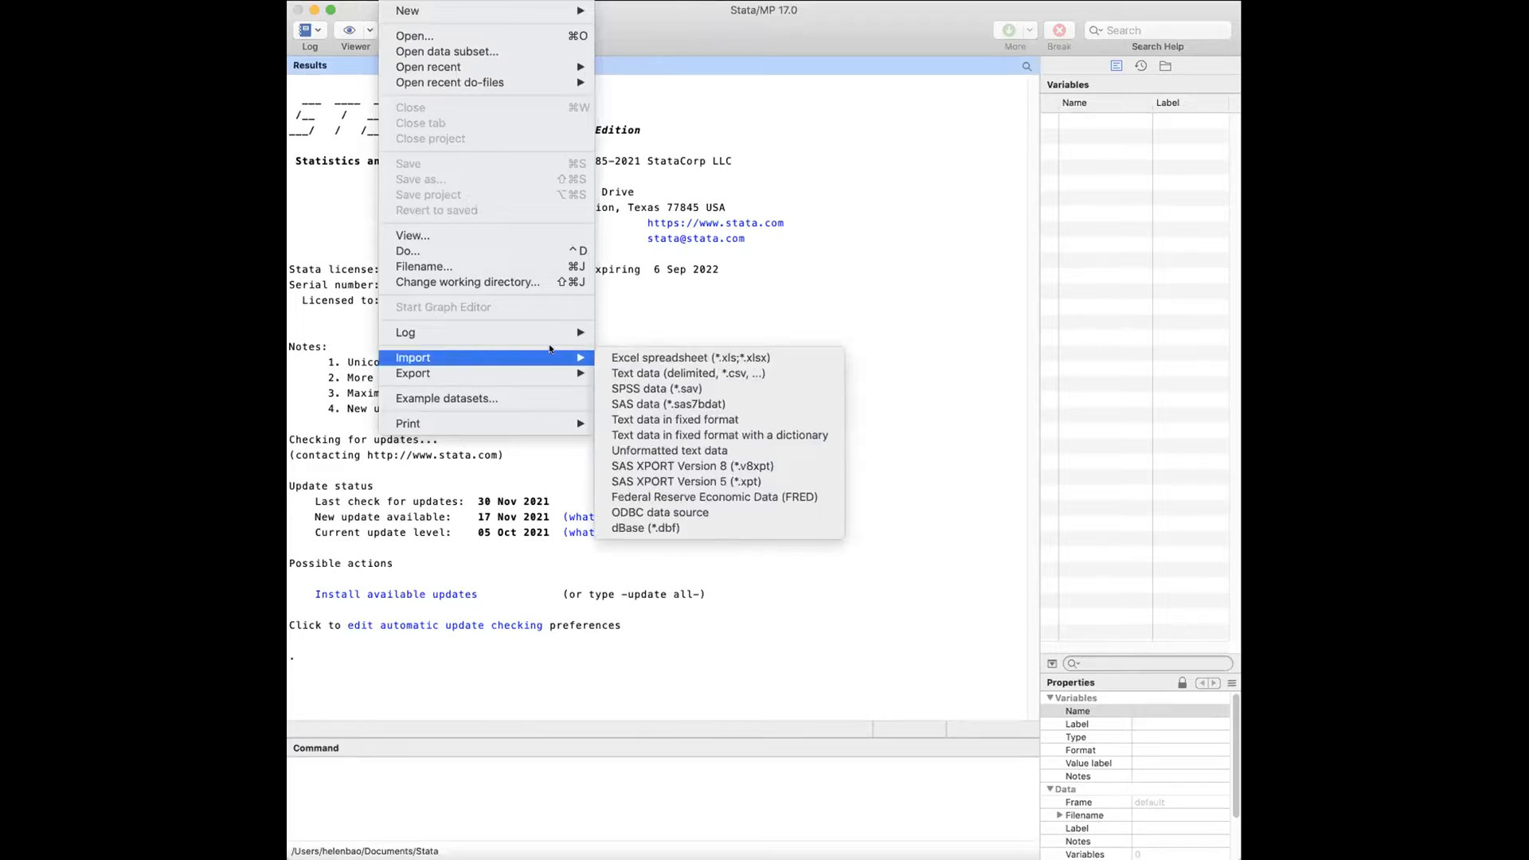
left_click(683, 359)
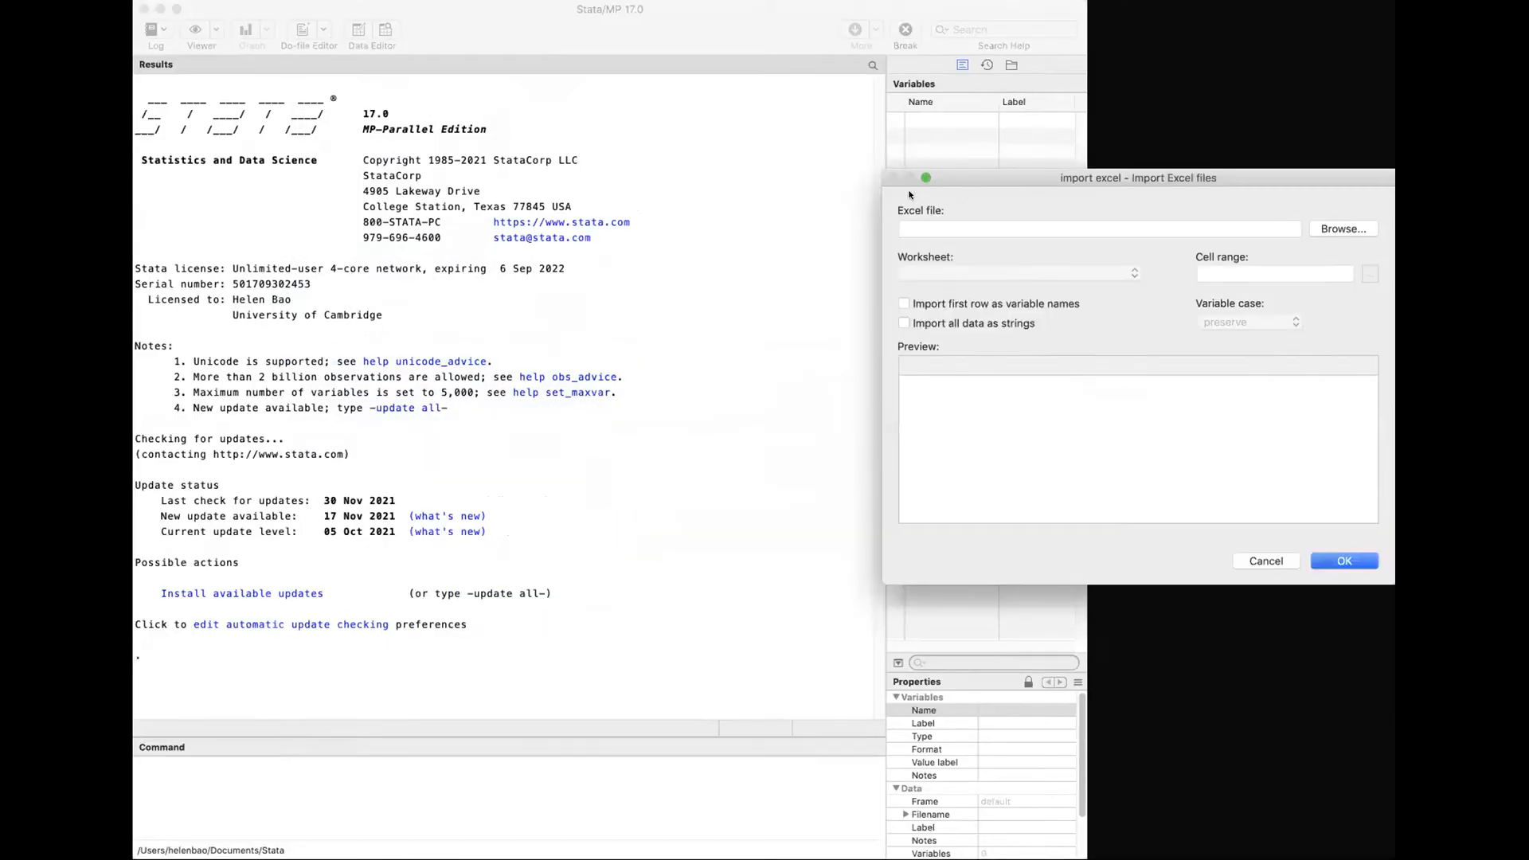
left_click_drag(1012, 174, 566, 156)
left_click(890, 214)
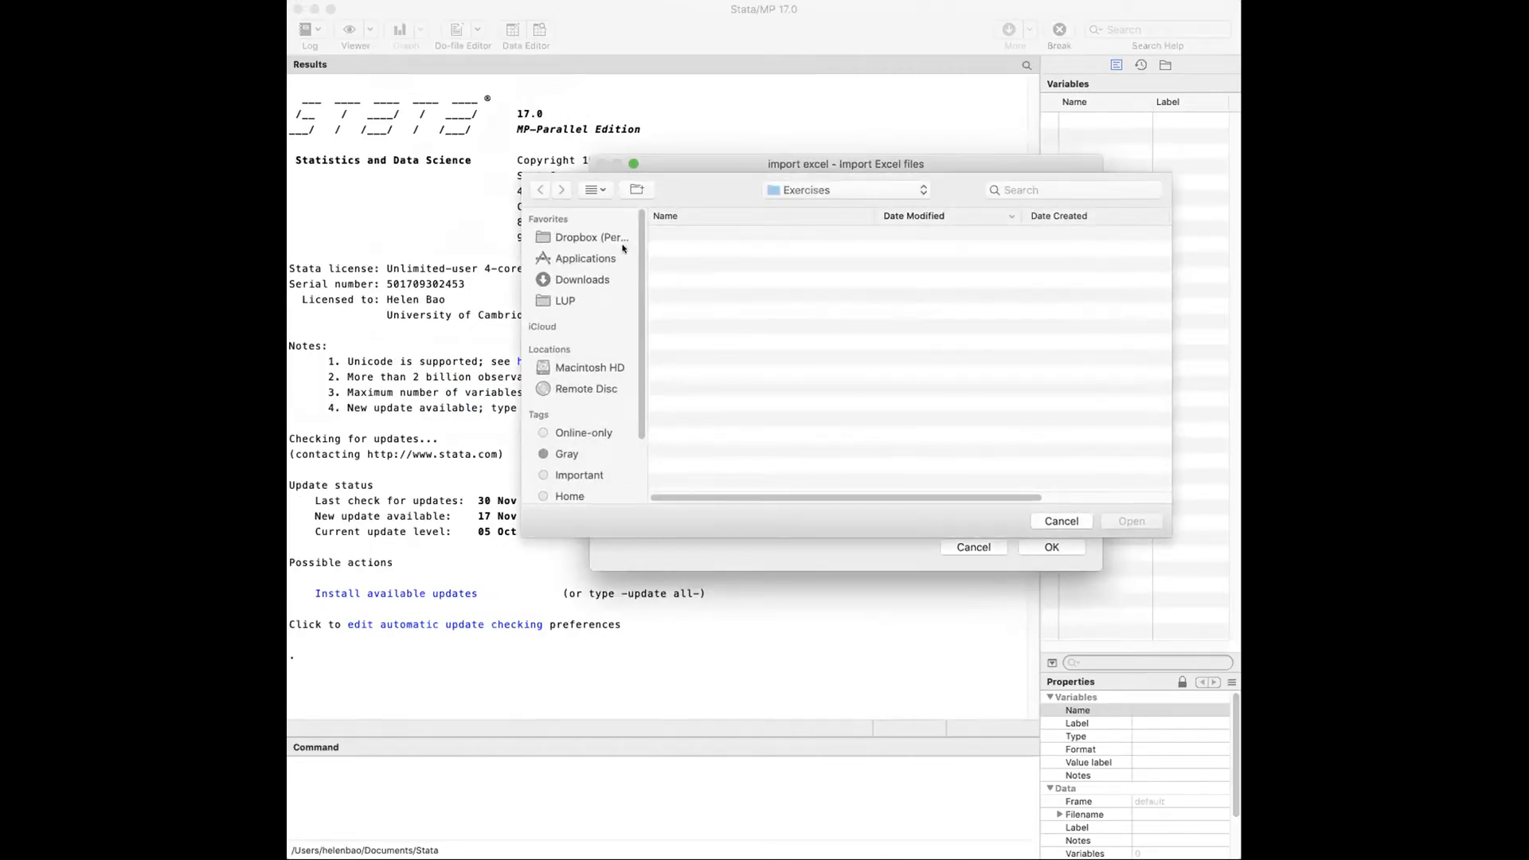
left_click(570, 282)
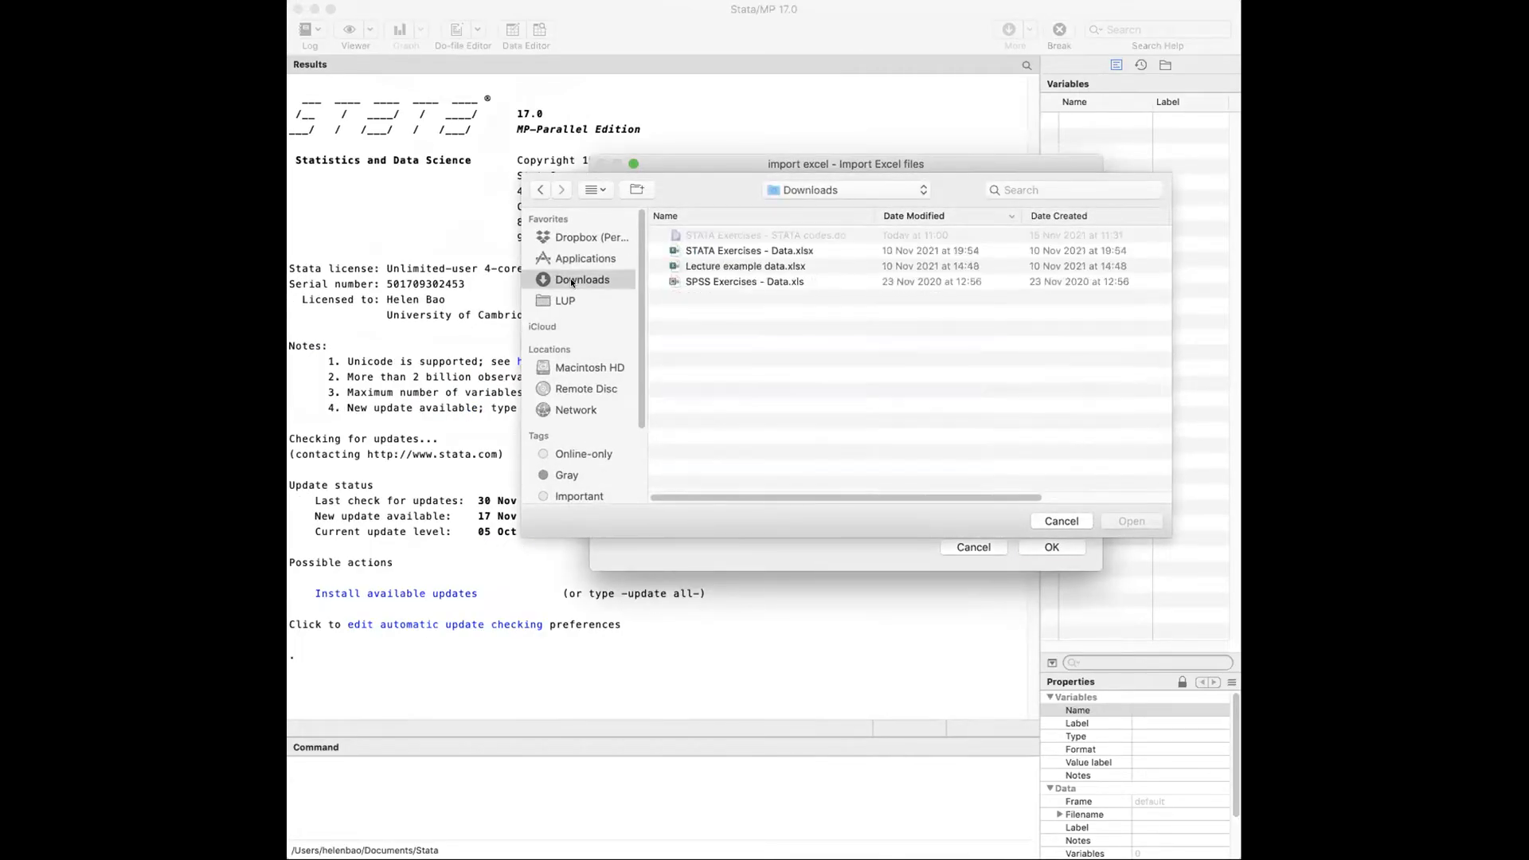
left_click(746, 253)
left_click(1140, 519)
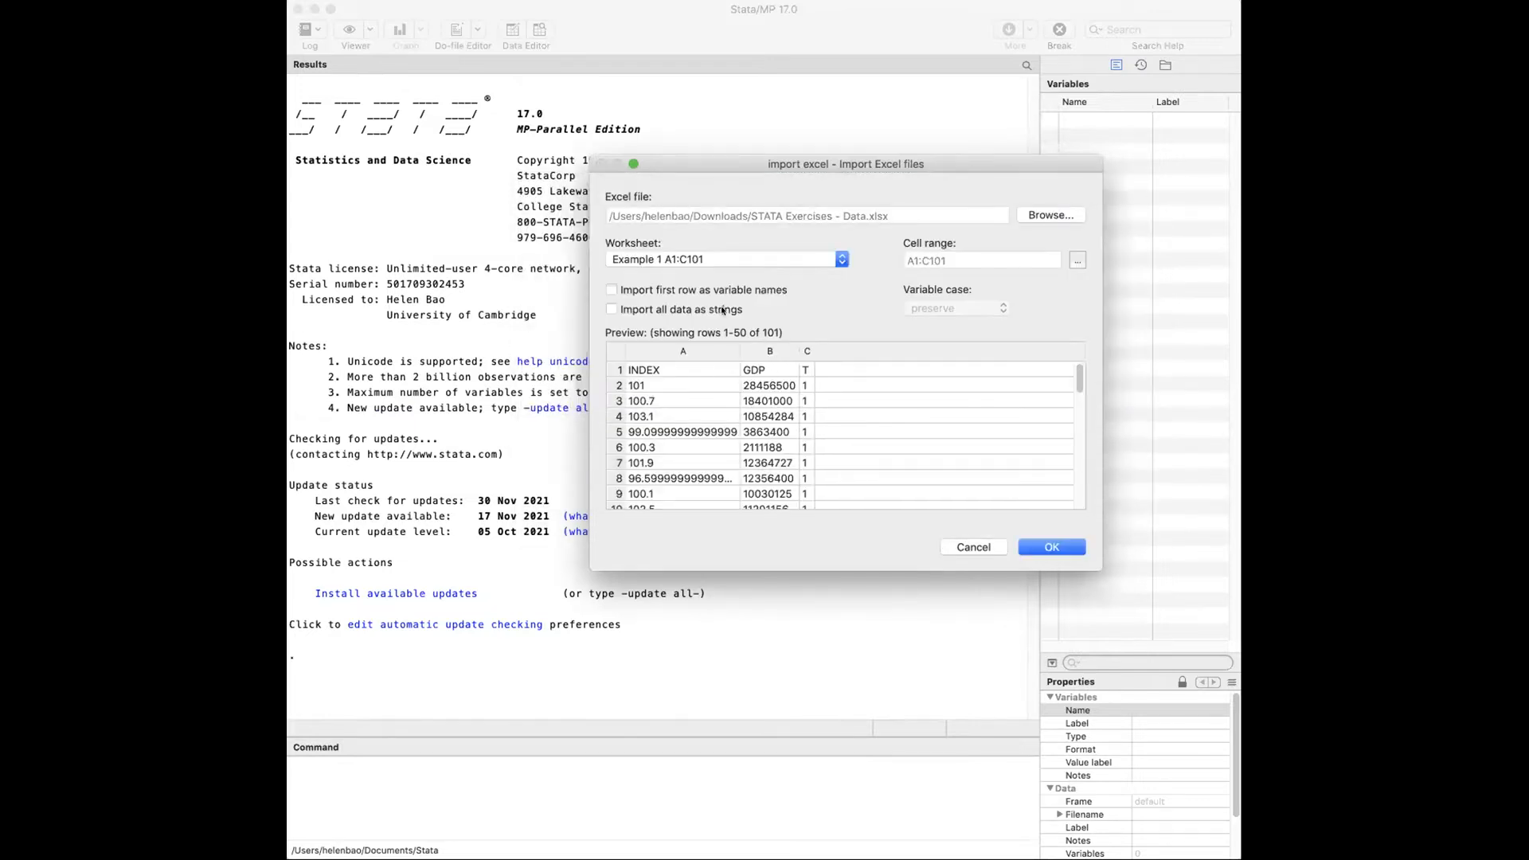
left_click(700, 290)
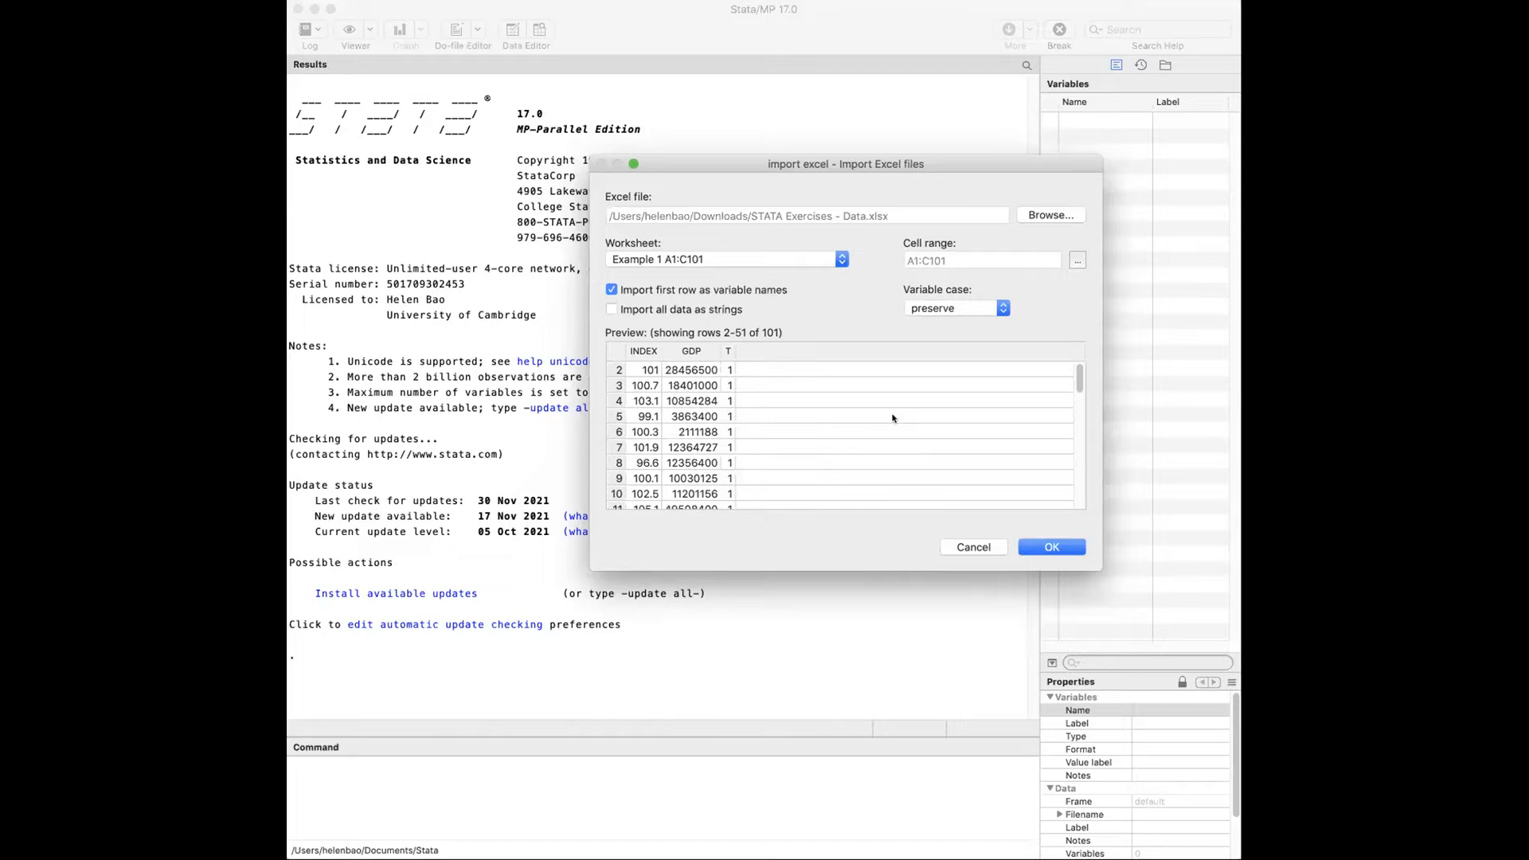
left_click(1051, 547)
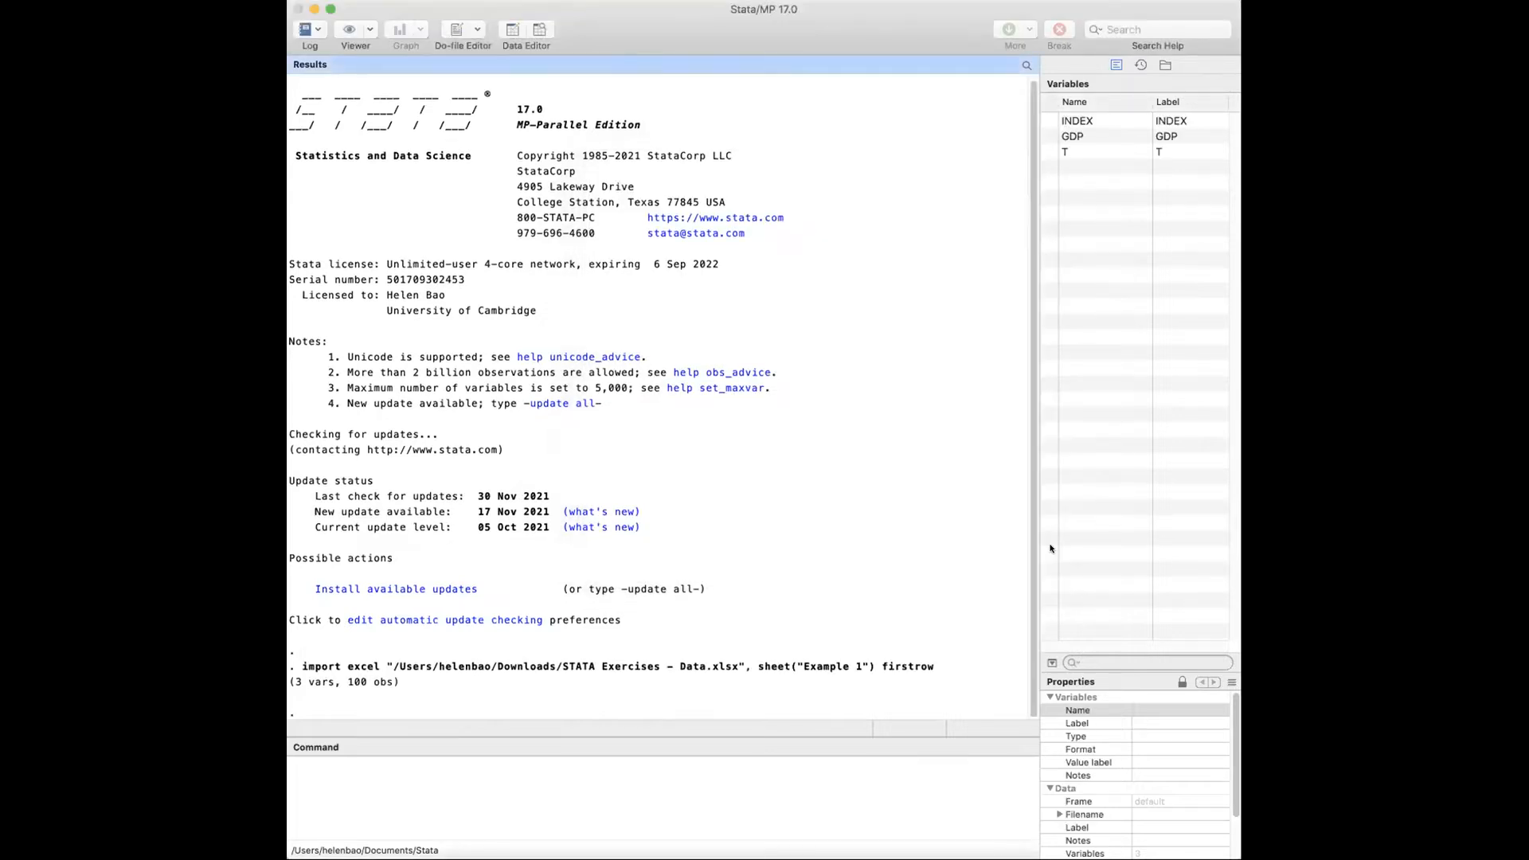
Copy the executed import excel command from the results into a new untitled do-file.
left_click_drag(939, 665, 295, 665)
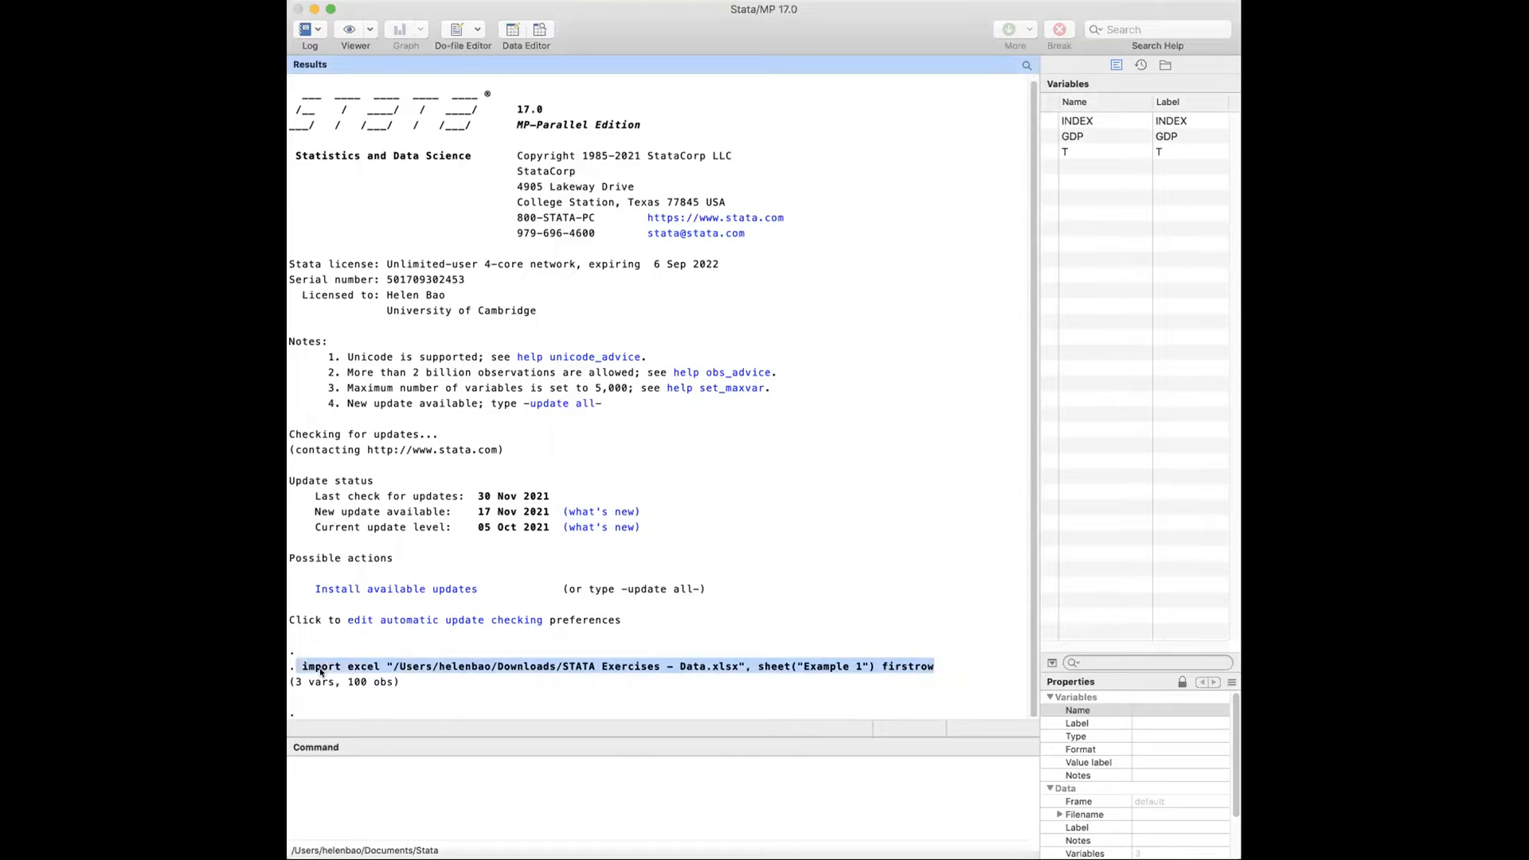
left_click(389, 670)
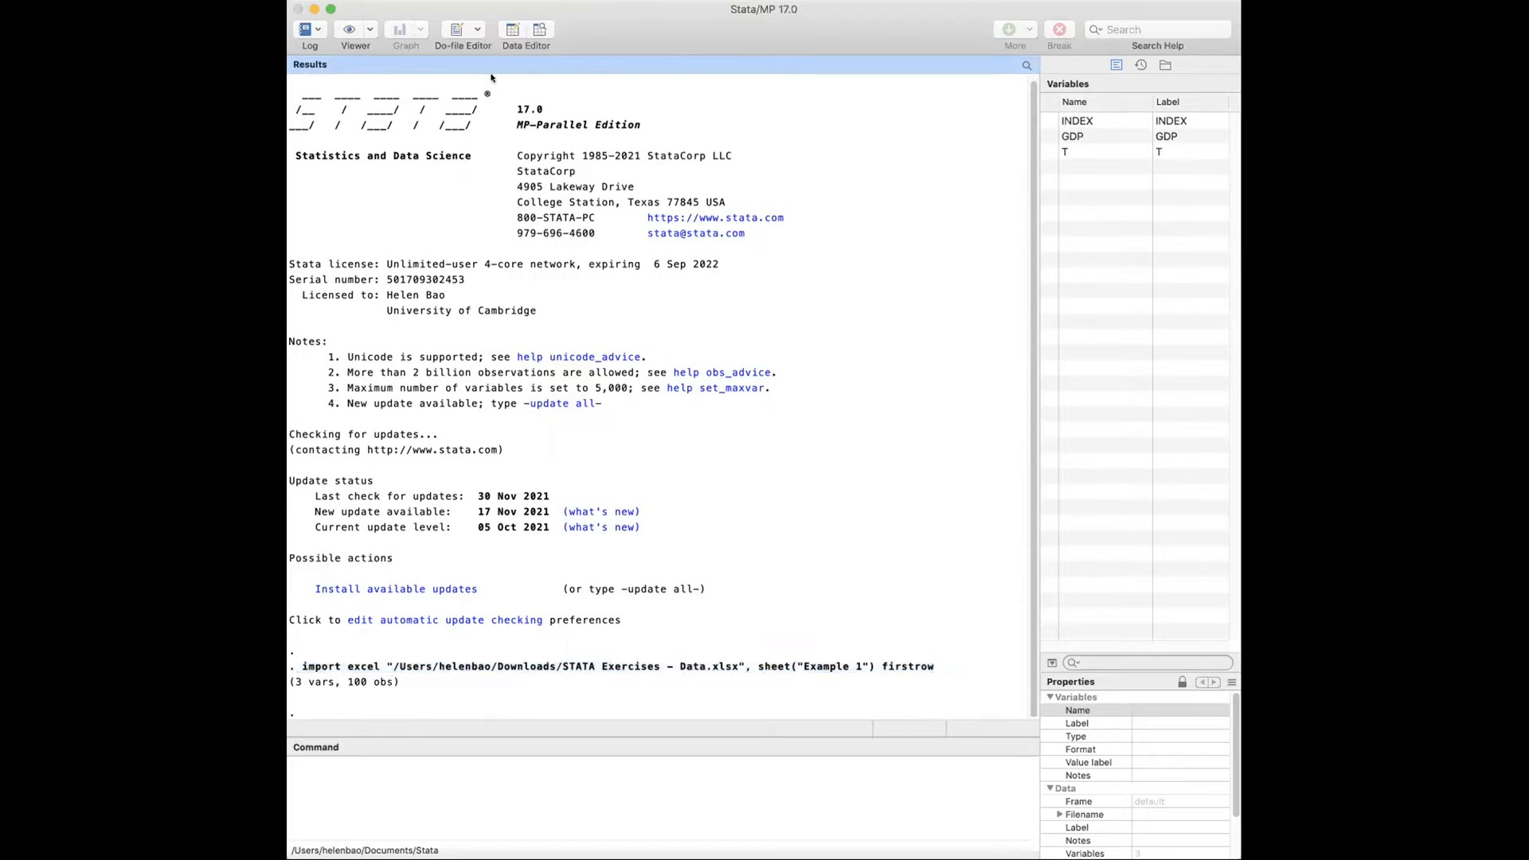
left_click(456, 30)
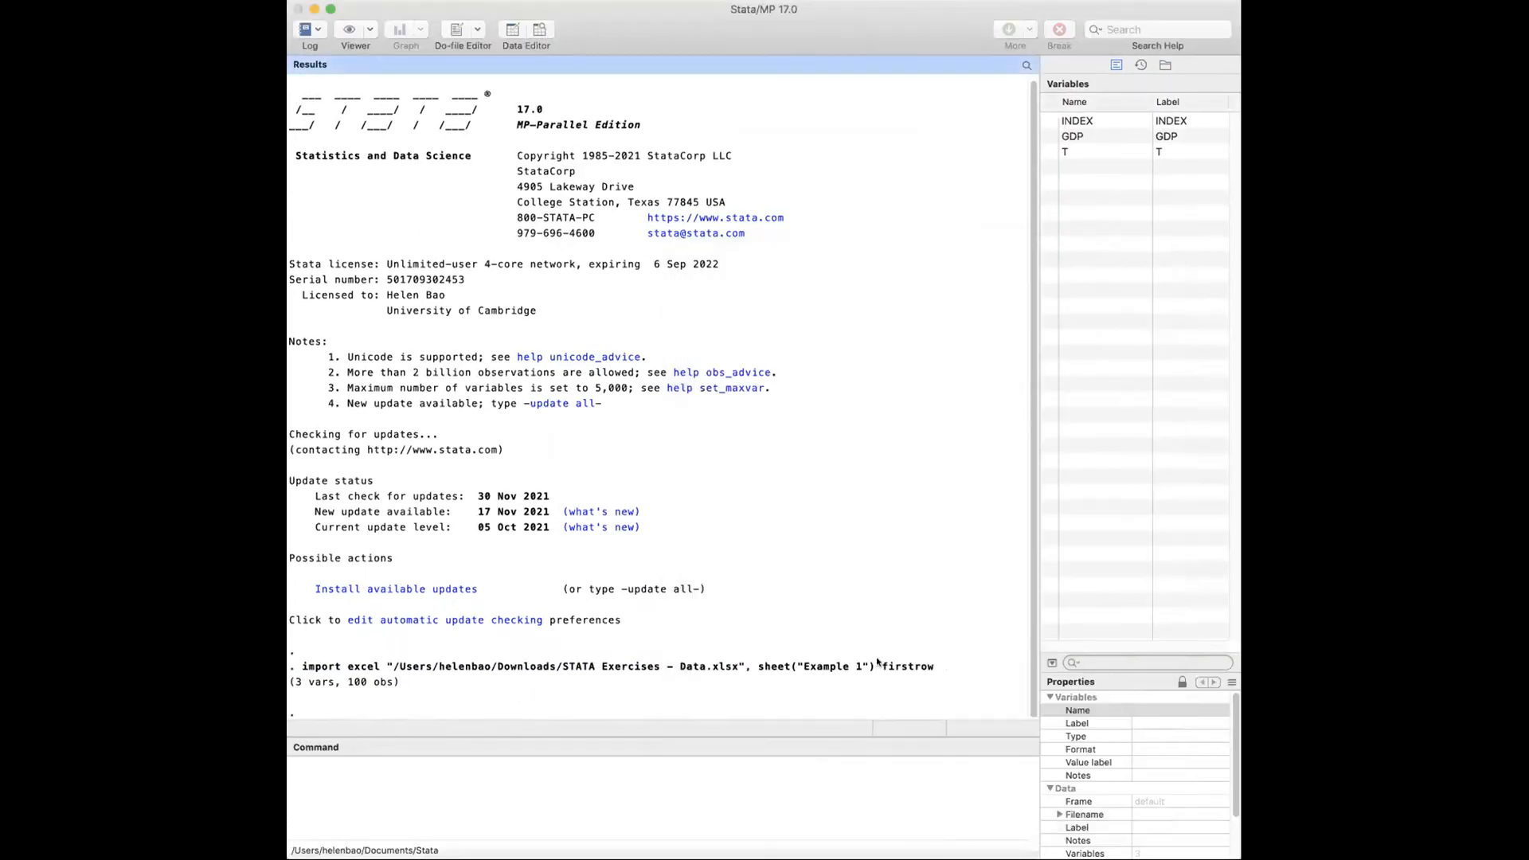
left_click_drag(834, 657, 301, 665)
key("super+c")
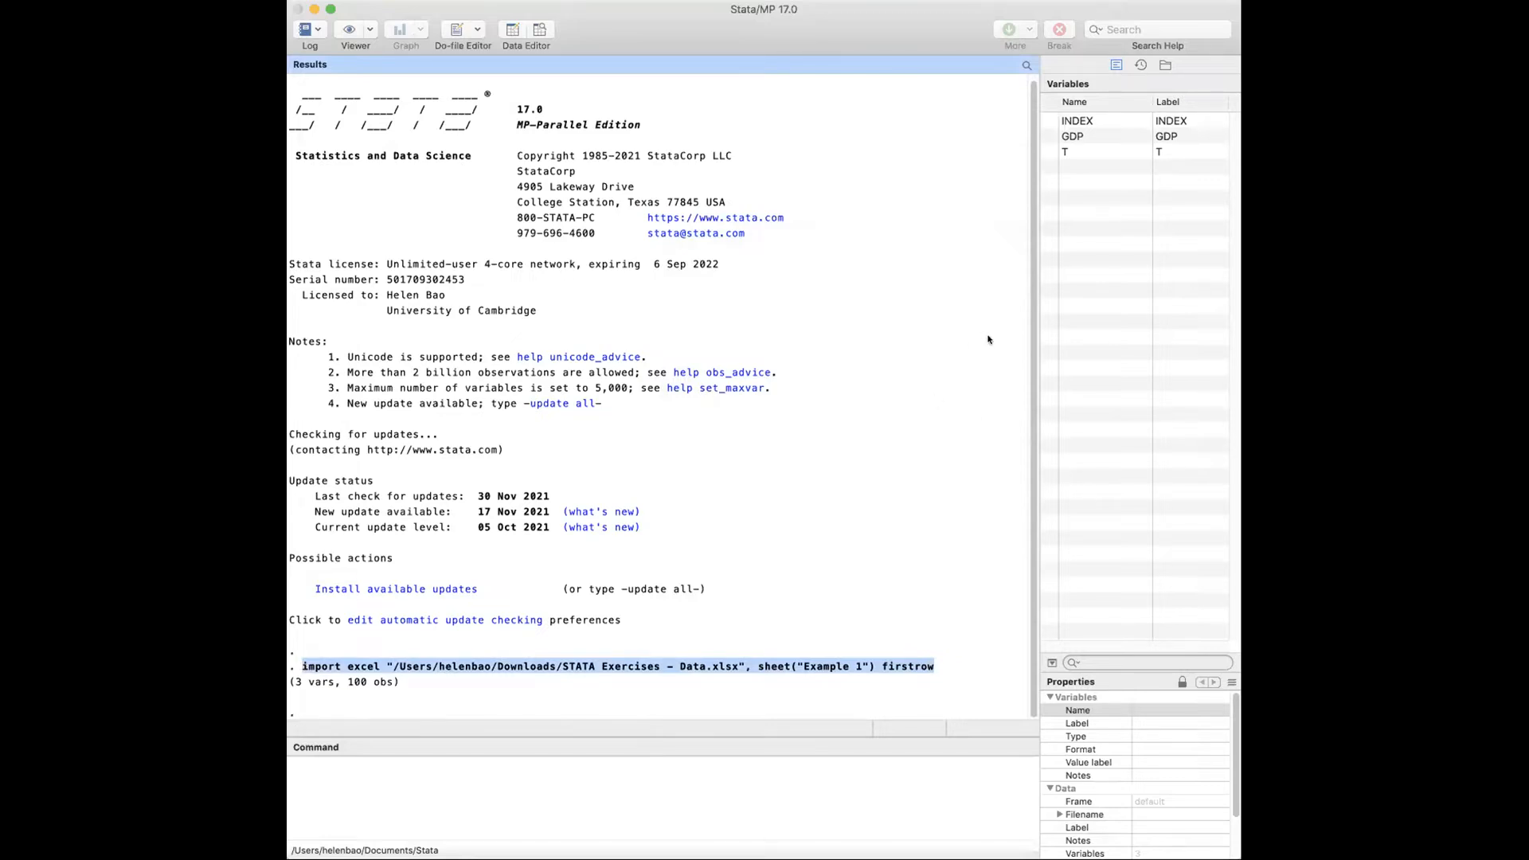
key("super+Tab")
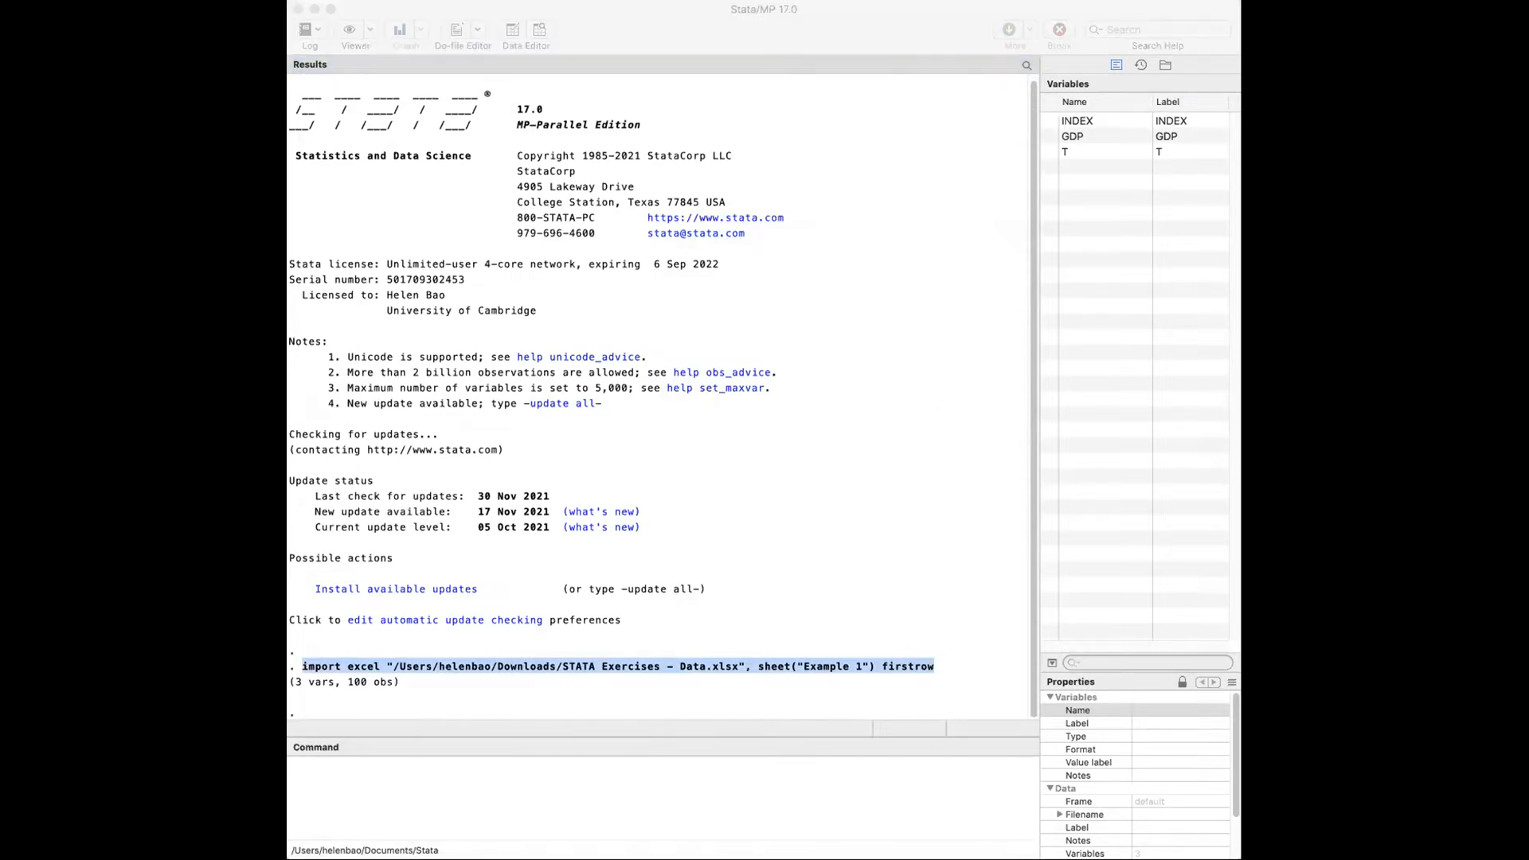
left_click(552, 808)
left_click(796, 0)
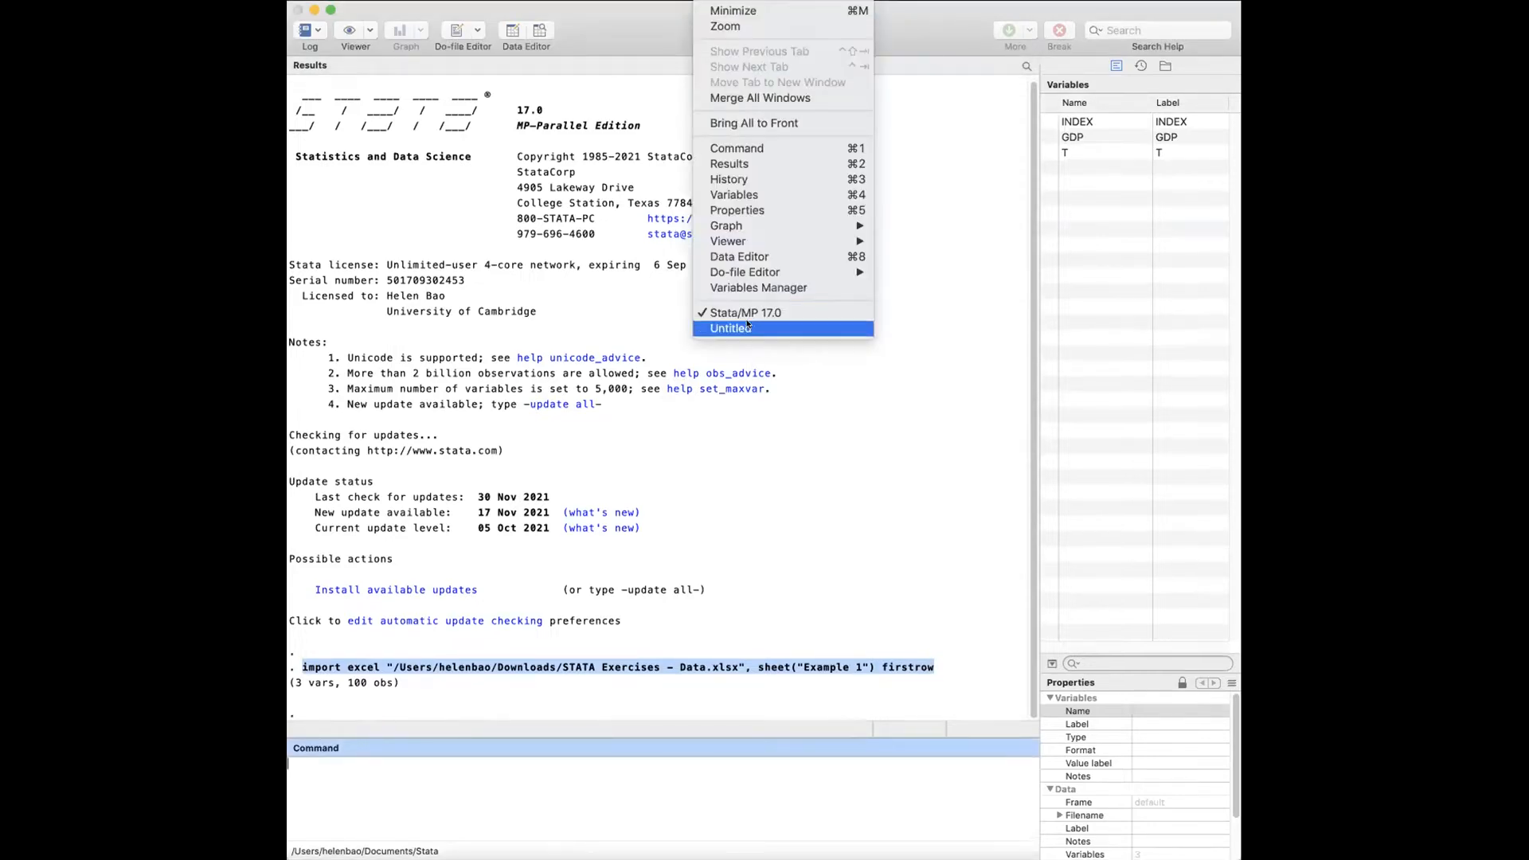
left_click(836, 328)
key("super+v")
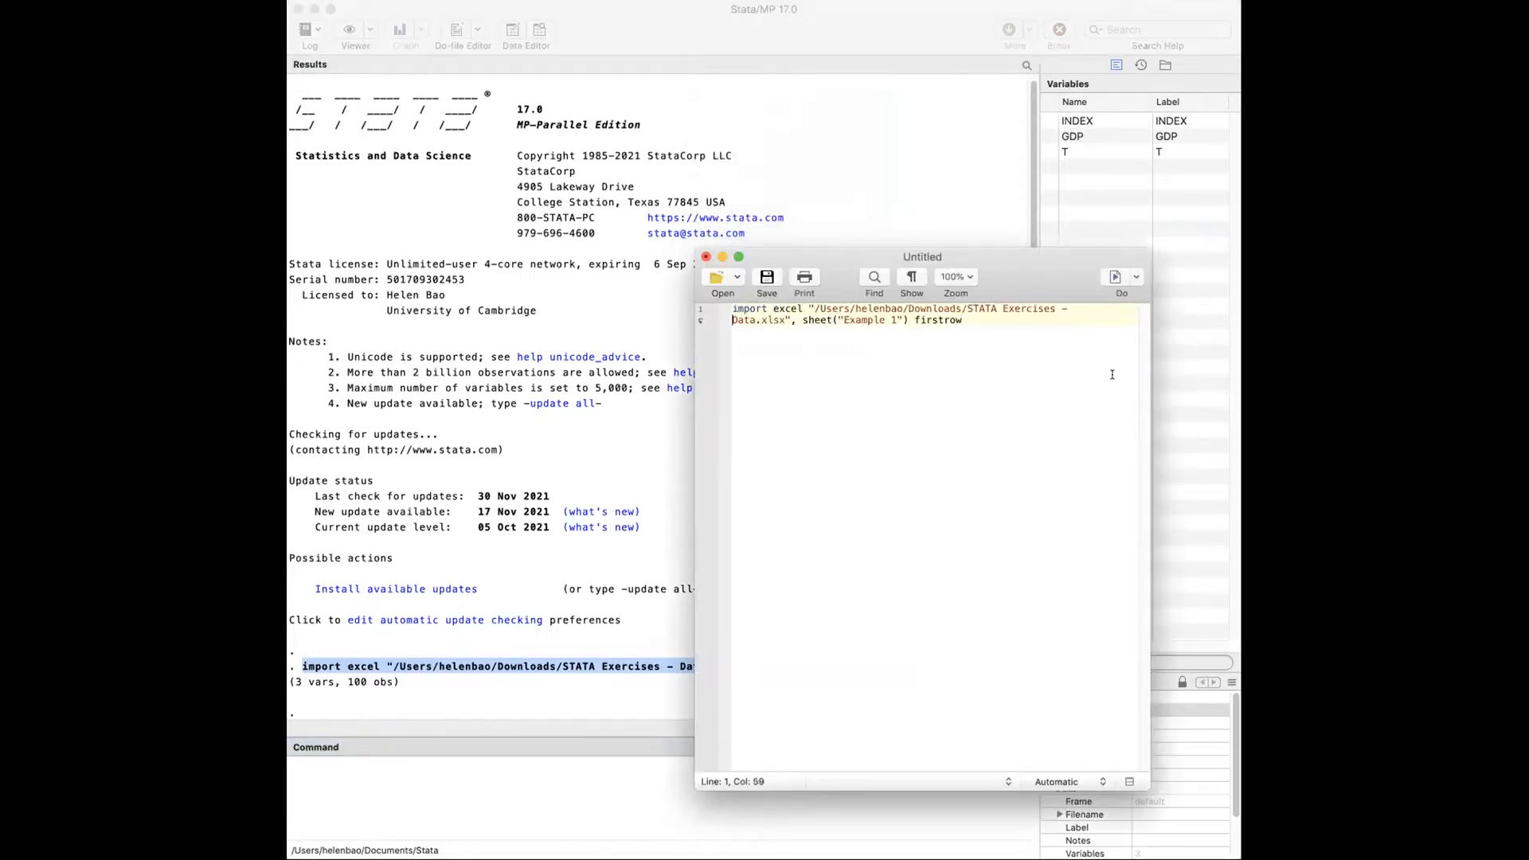
Add the command "clear all" on a new line above the import command in the do-file, widening the editor window.
key("Up")
key("Return")
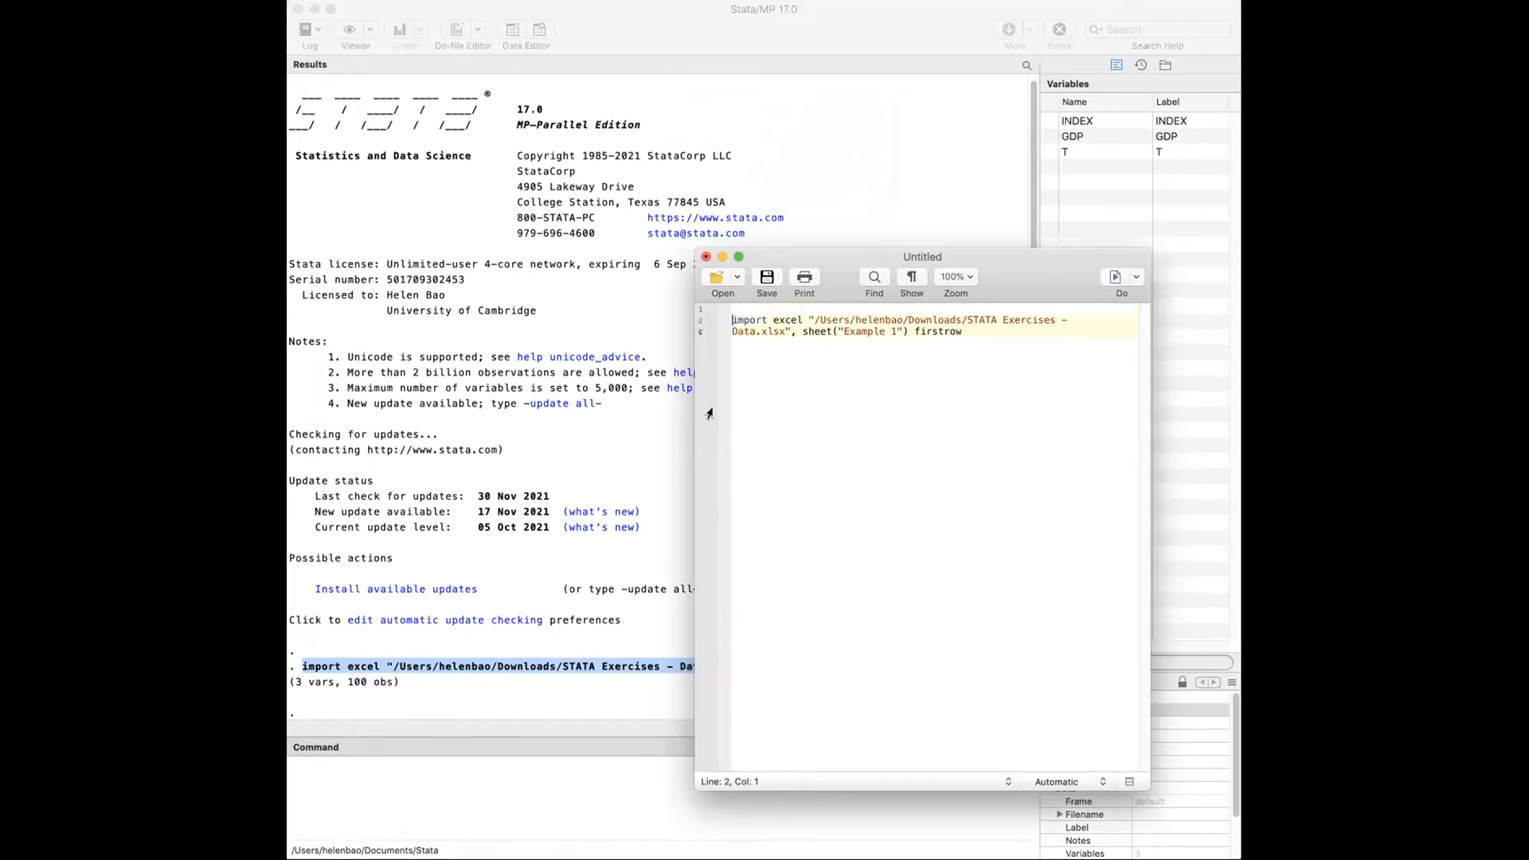
left_click_drag(694, 389, 408, 373)
left_click(475, 309)
type("CLEAR ALL")
key("BackSpace")
key("BackSpace")
key("BackSpace")
key("BackSpace")
key("BackSpace")
key("BackSpace")
key("BackSpace")
key("BackSpace")
key("BackSpace")
type("clear all")
key("Down")
key("Down")
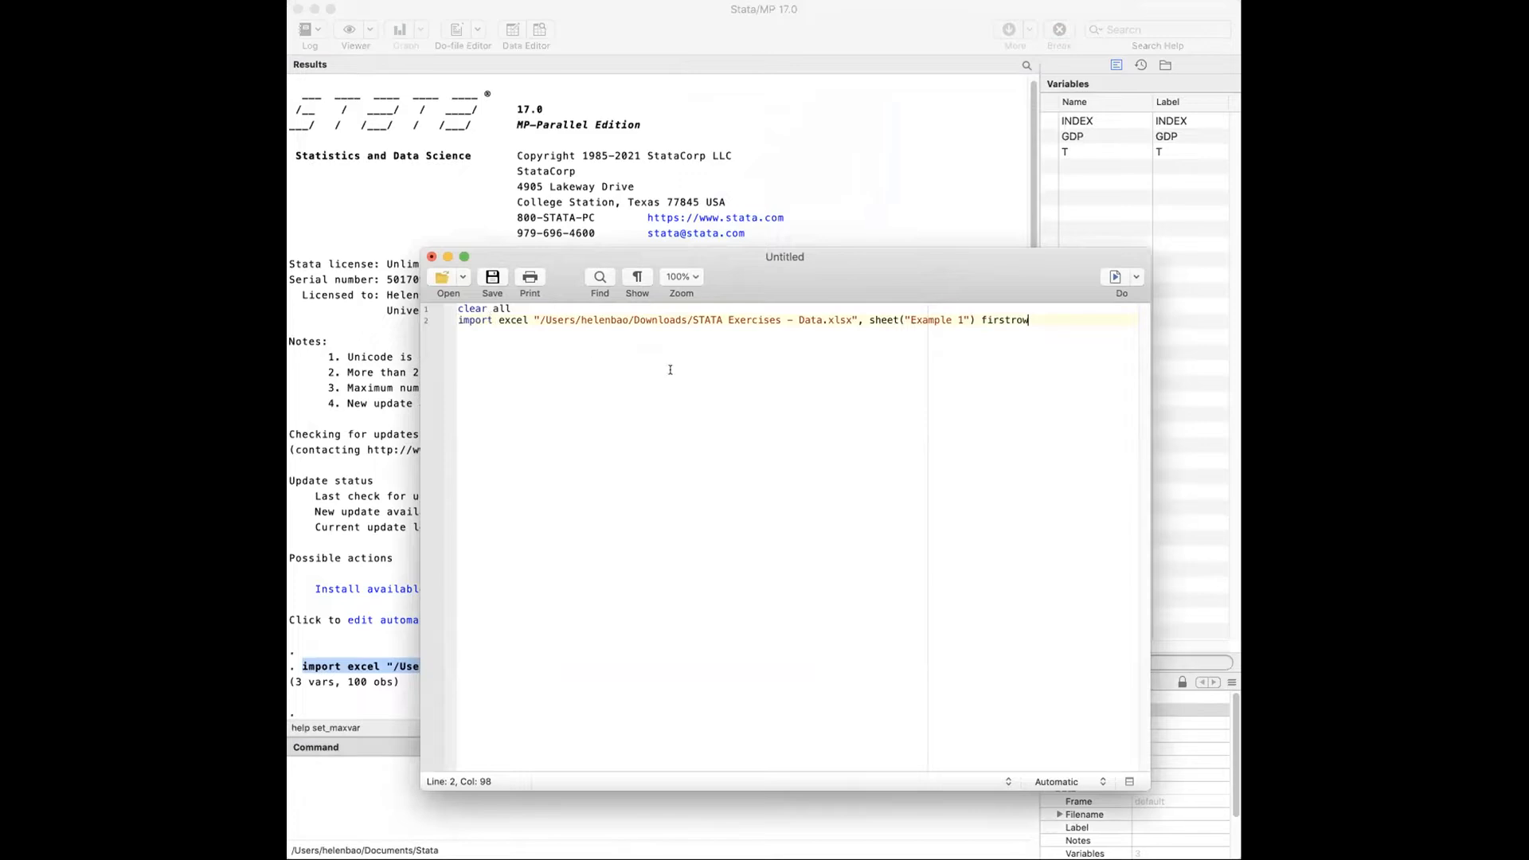
Return to the main window and inspect the GDP and T variables in the variable list.
left_click_drag(1030, 320, 458, 318)
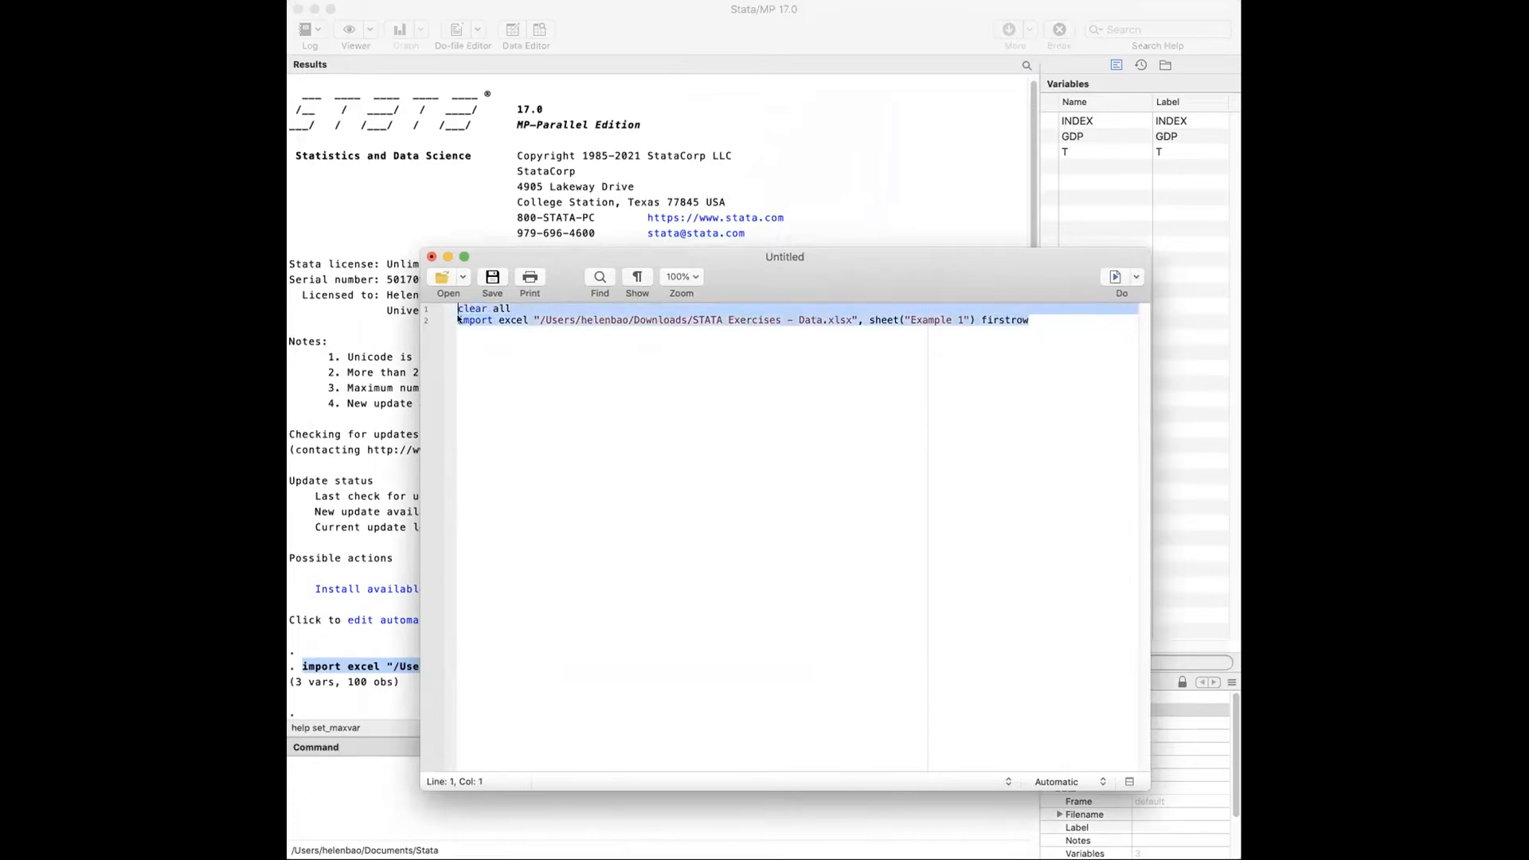
left_click_drag(587, 255, 708, 358)
left_click(1077, 170)
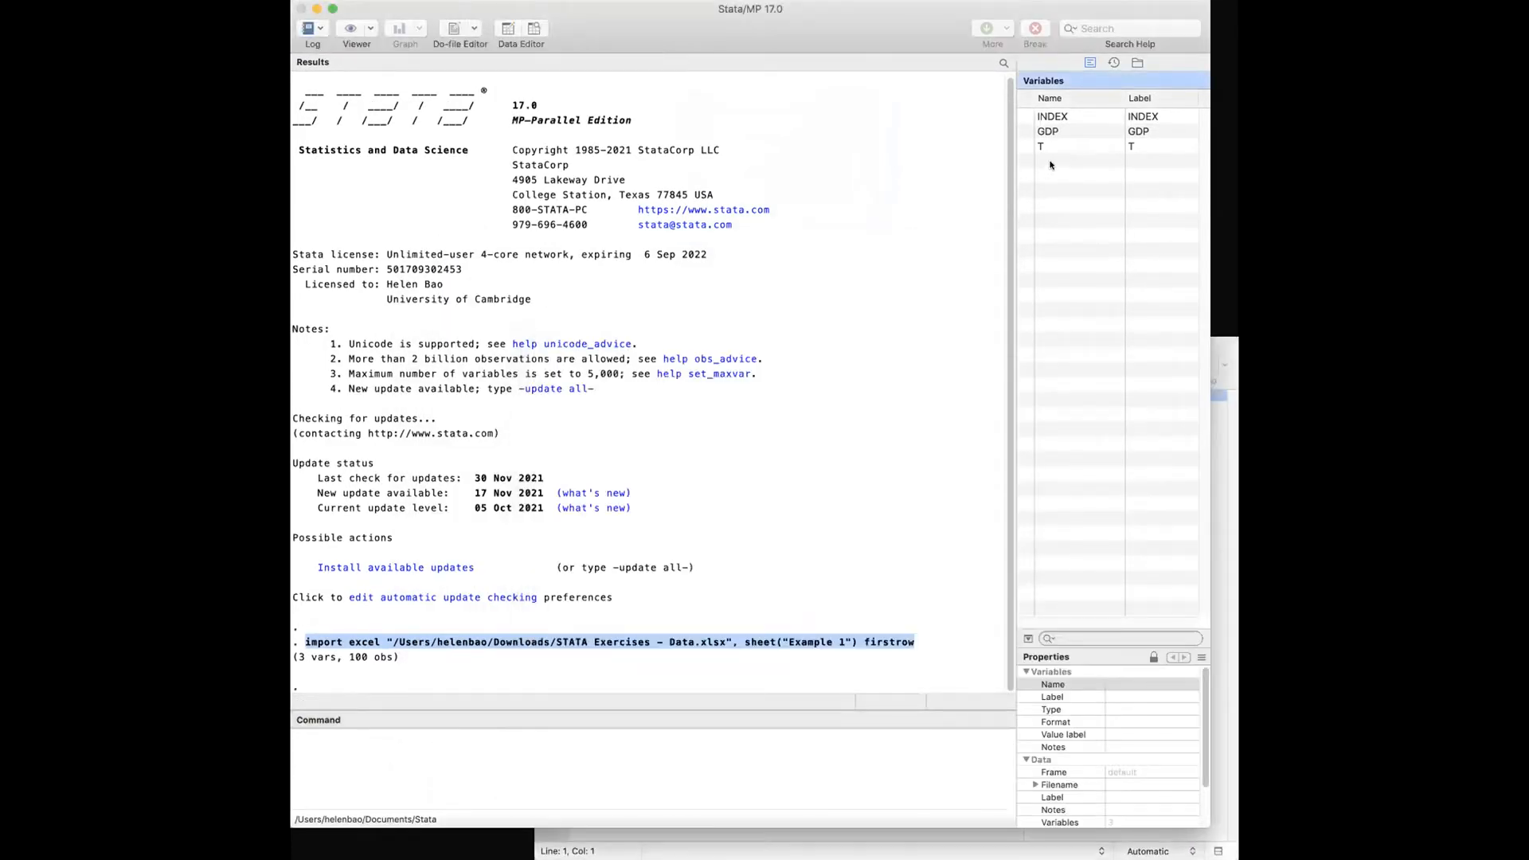
left_click(1060, 132)
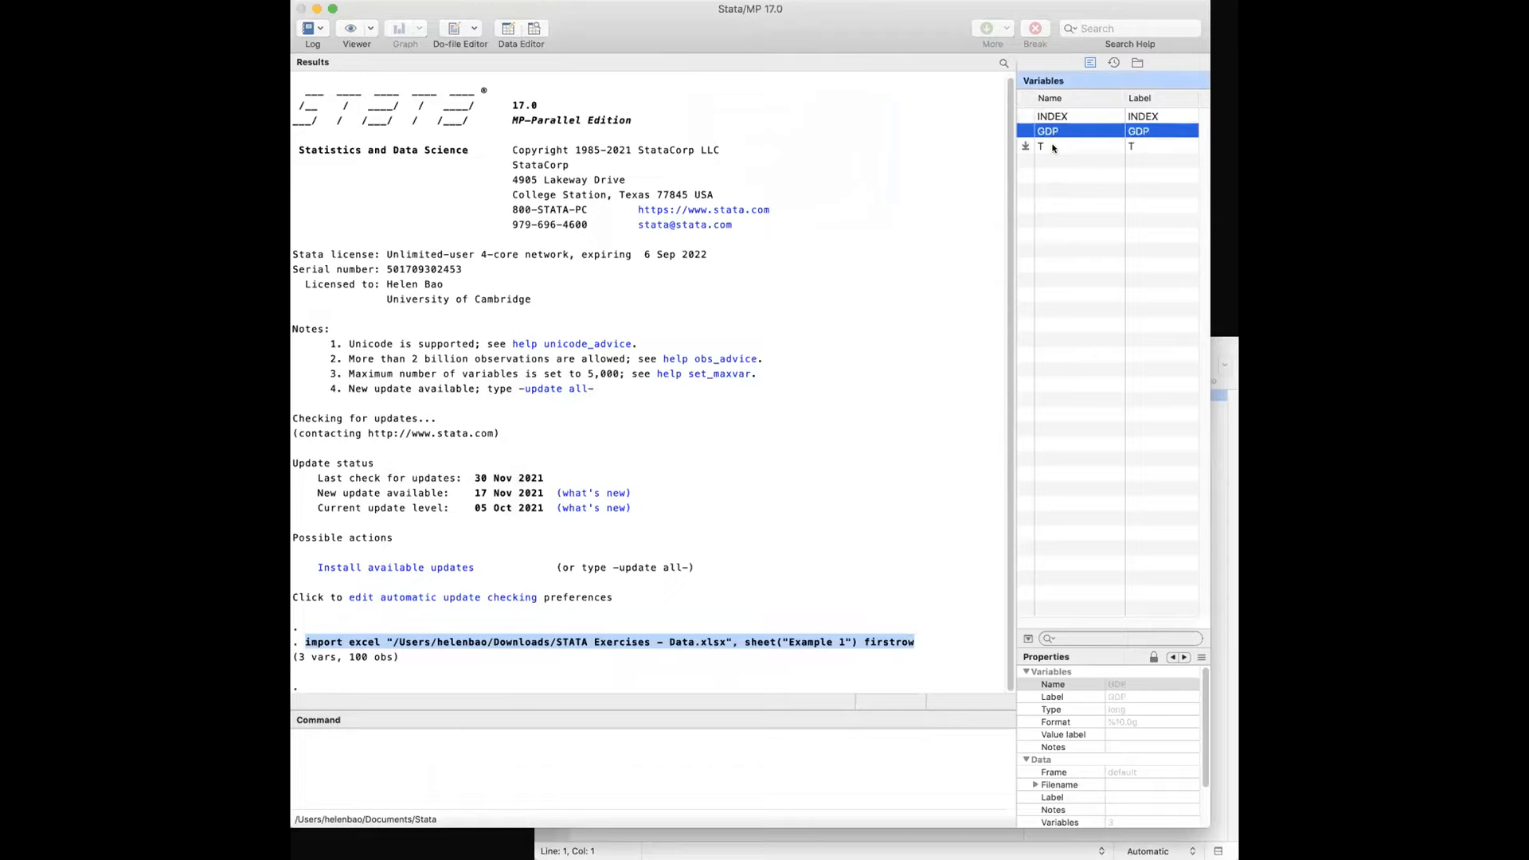
left_click(1054, 146)
left_click(726, 146)
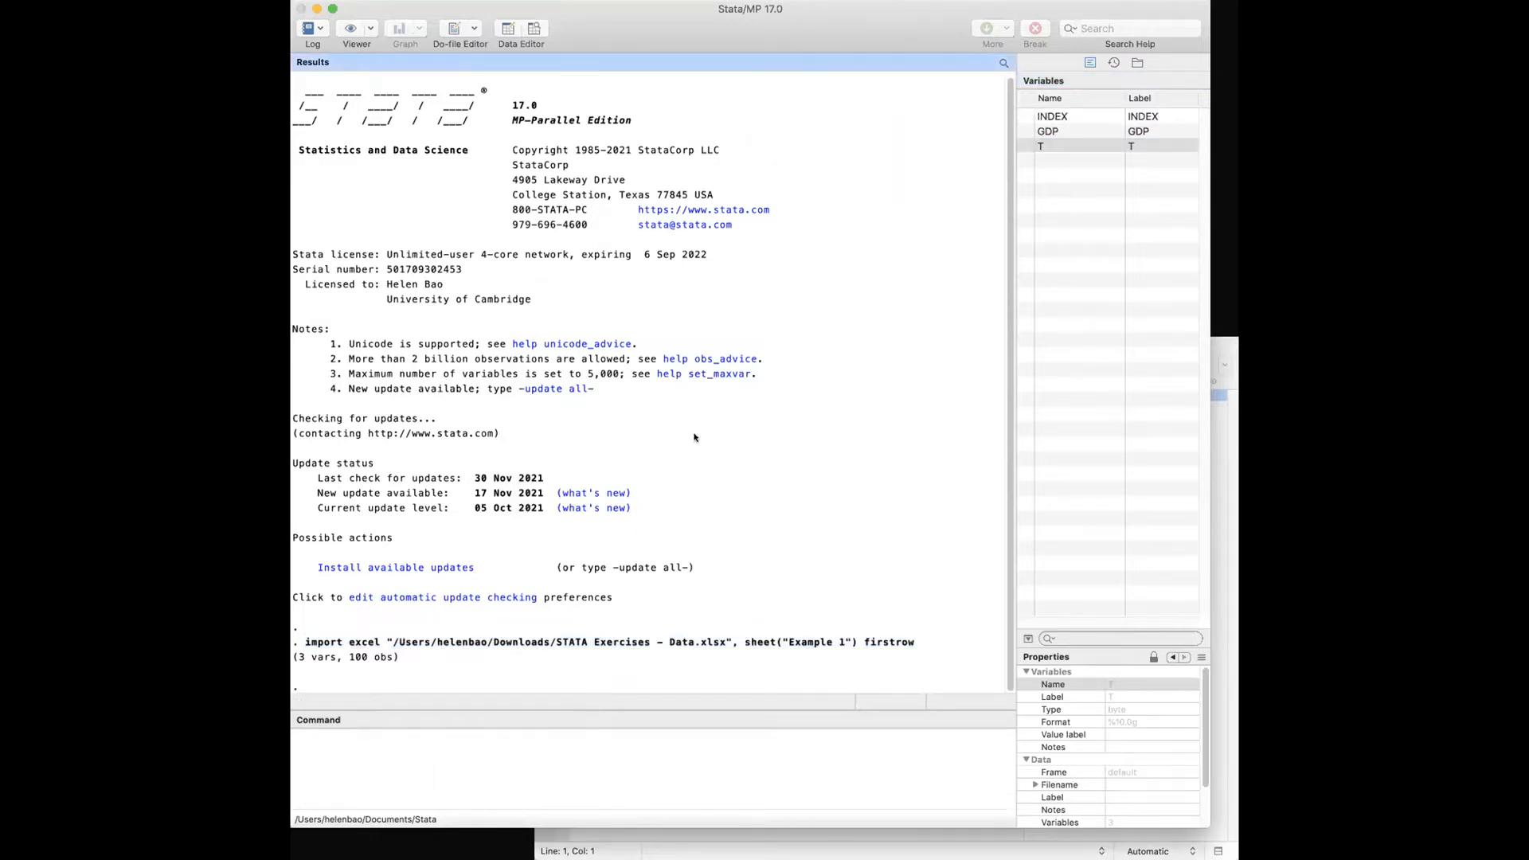
left_click(613, 751)
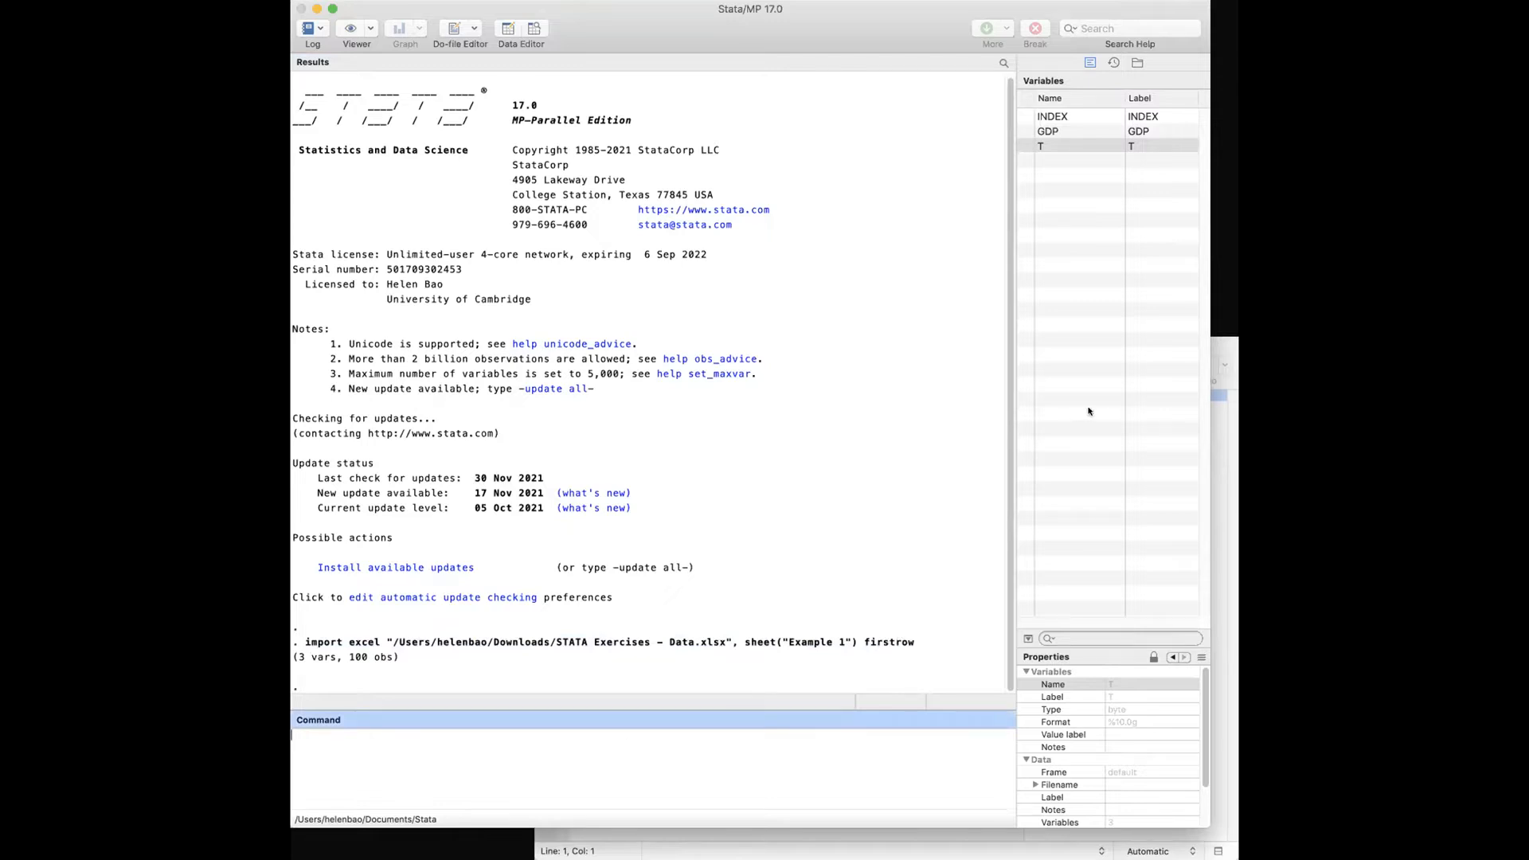
Run the clear all and import excel lines from the do-file and bring their output into view.
left_click(1215, 446)
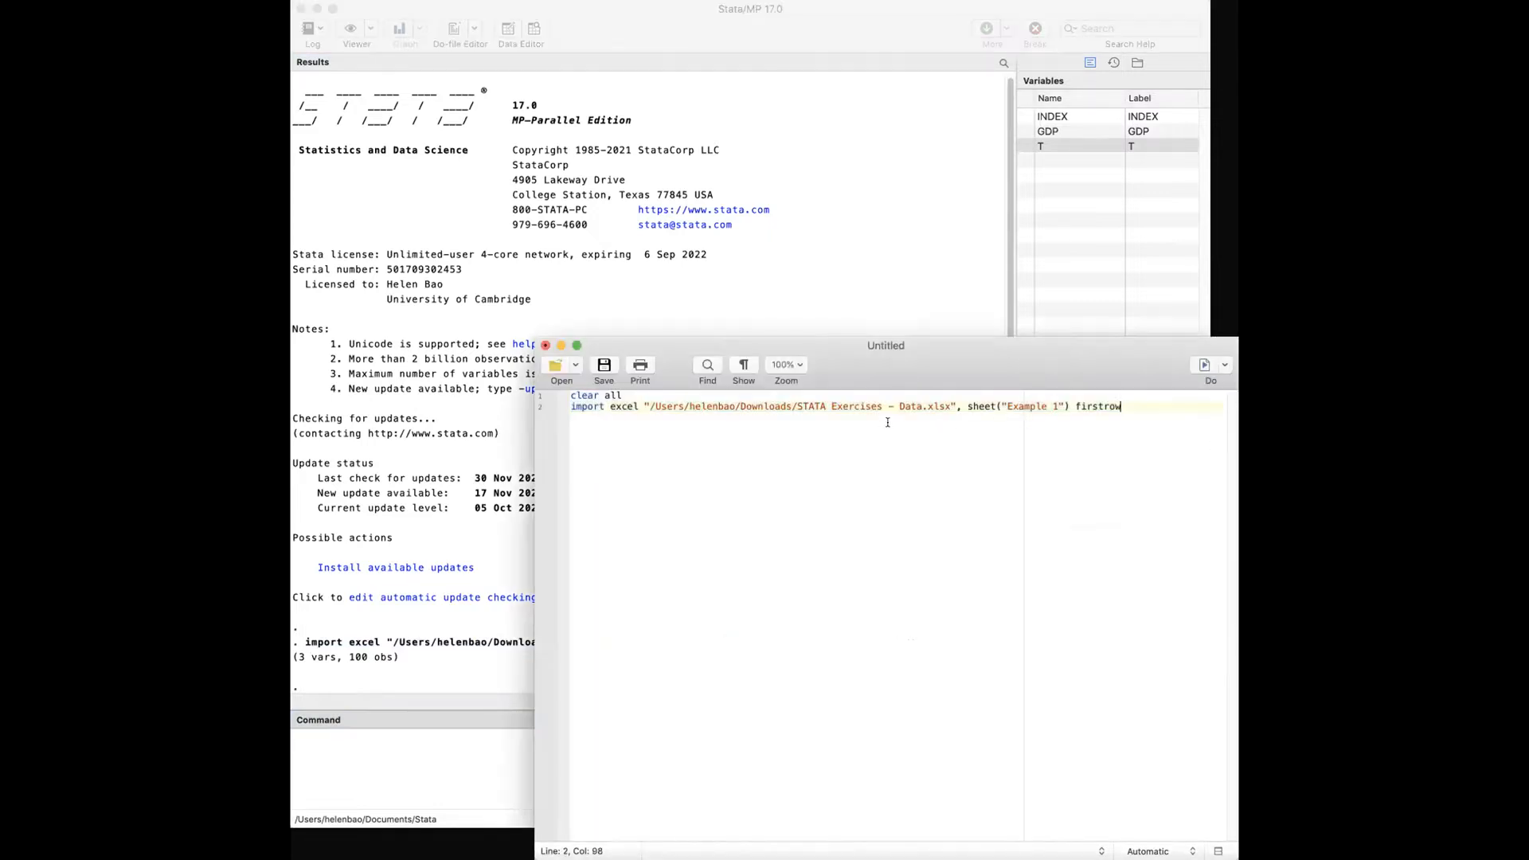
left_click_drag(1173, 408, 528, 395)
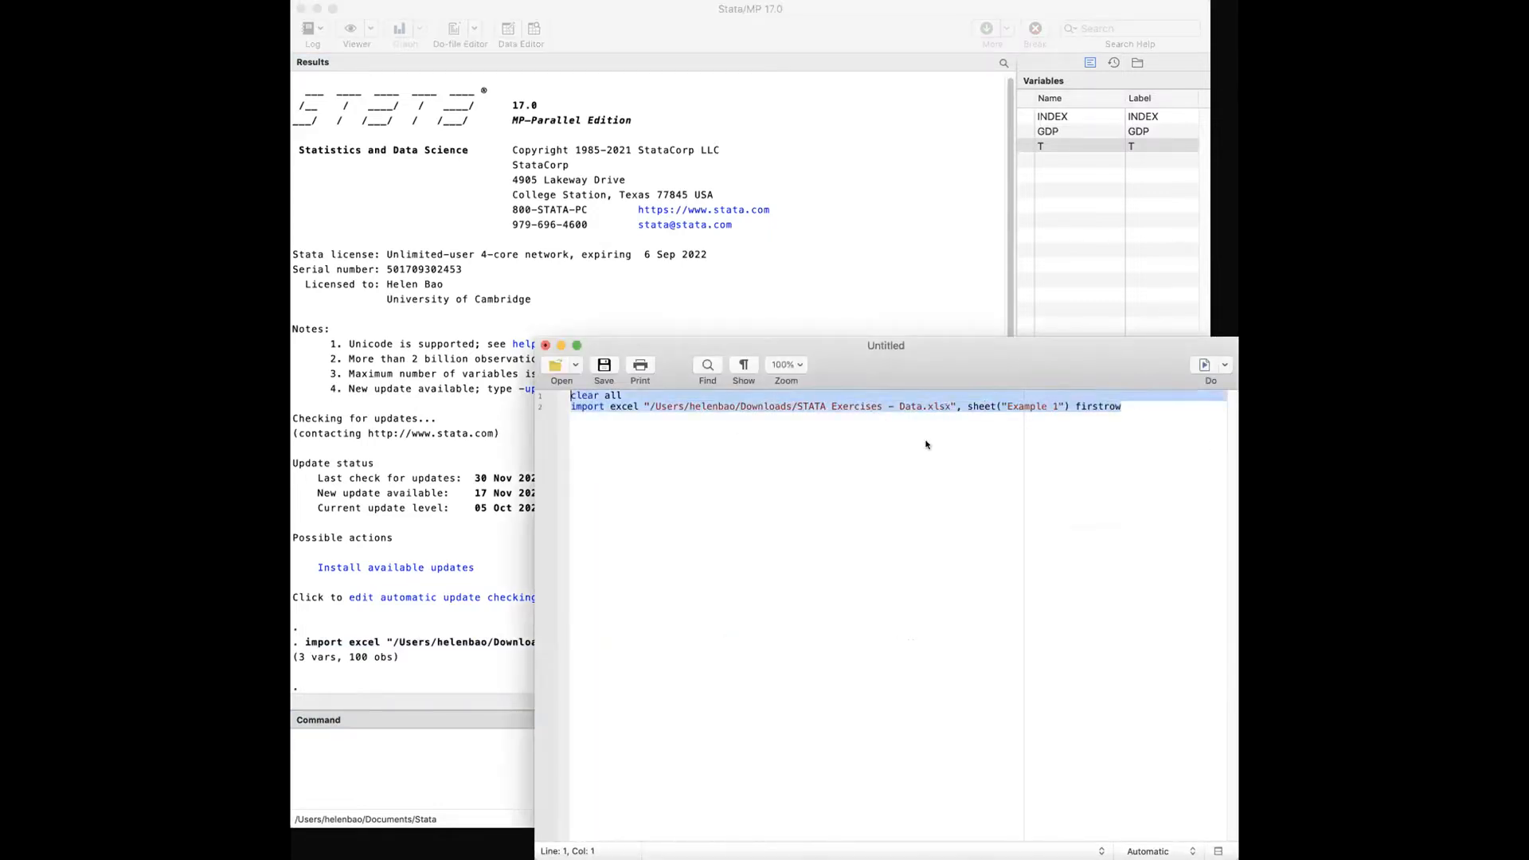
left_click(1202, 363)
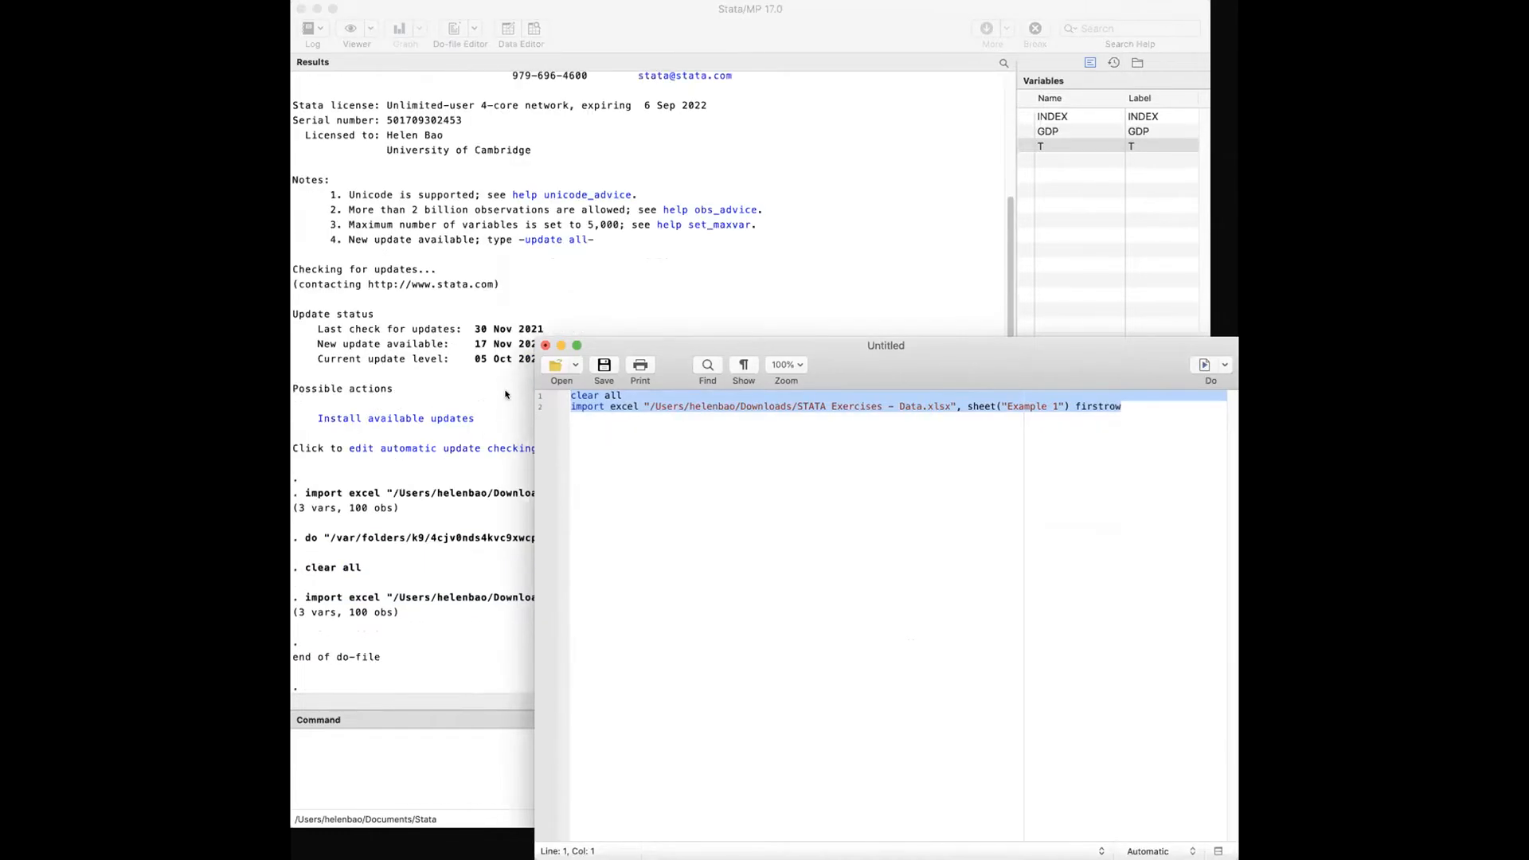
left_click(644, 576)
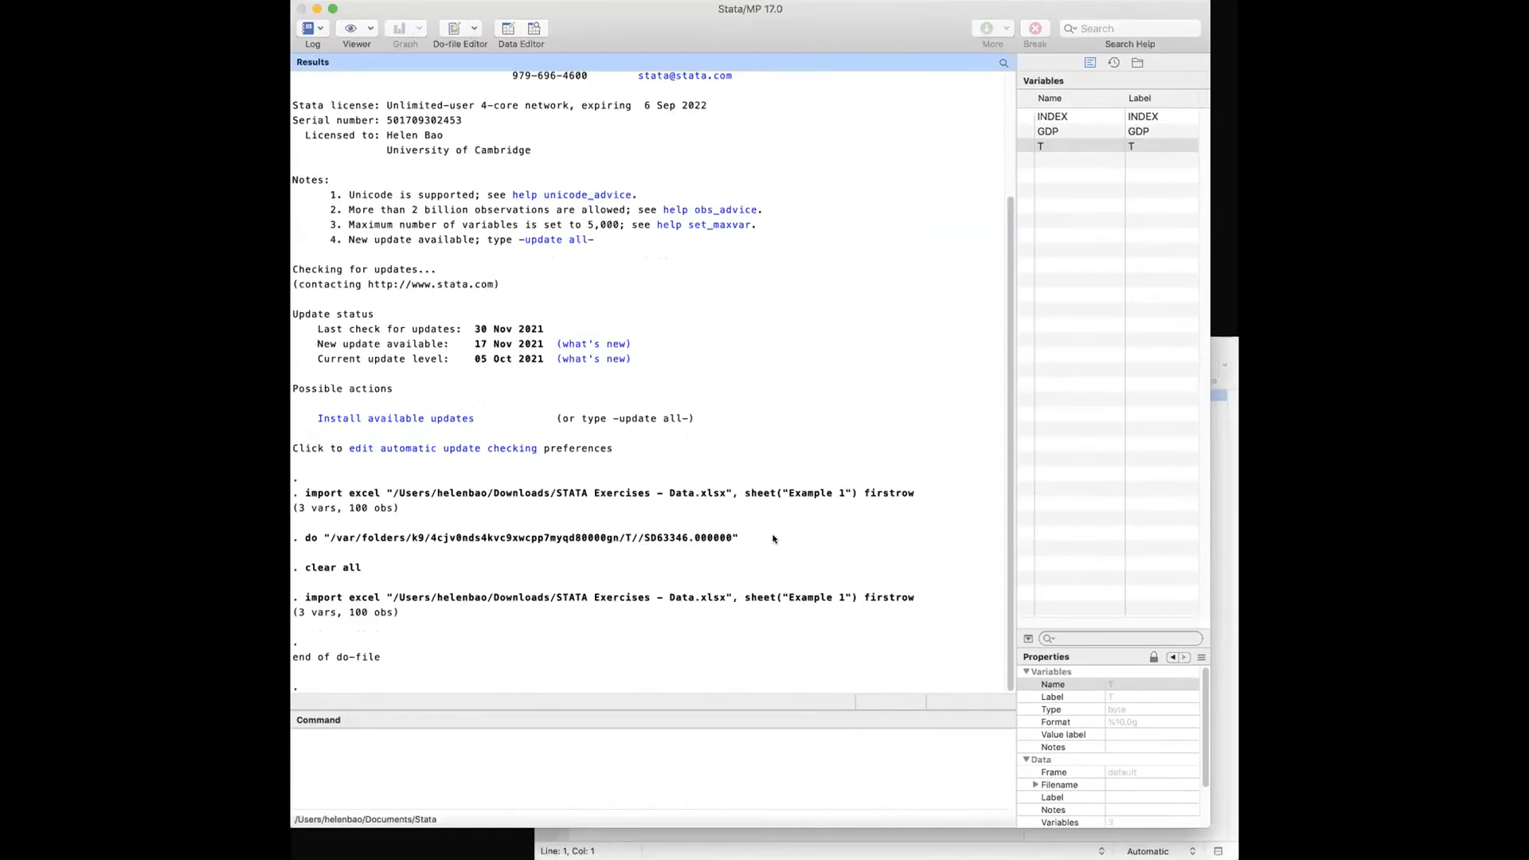
left_click(1217, 507)
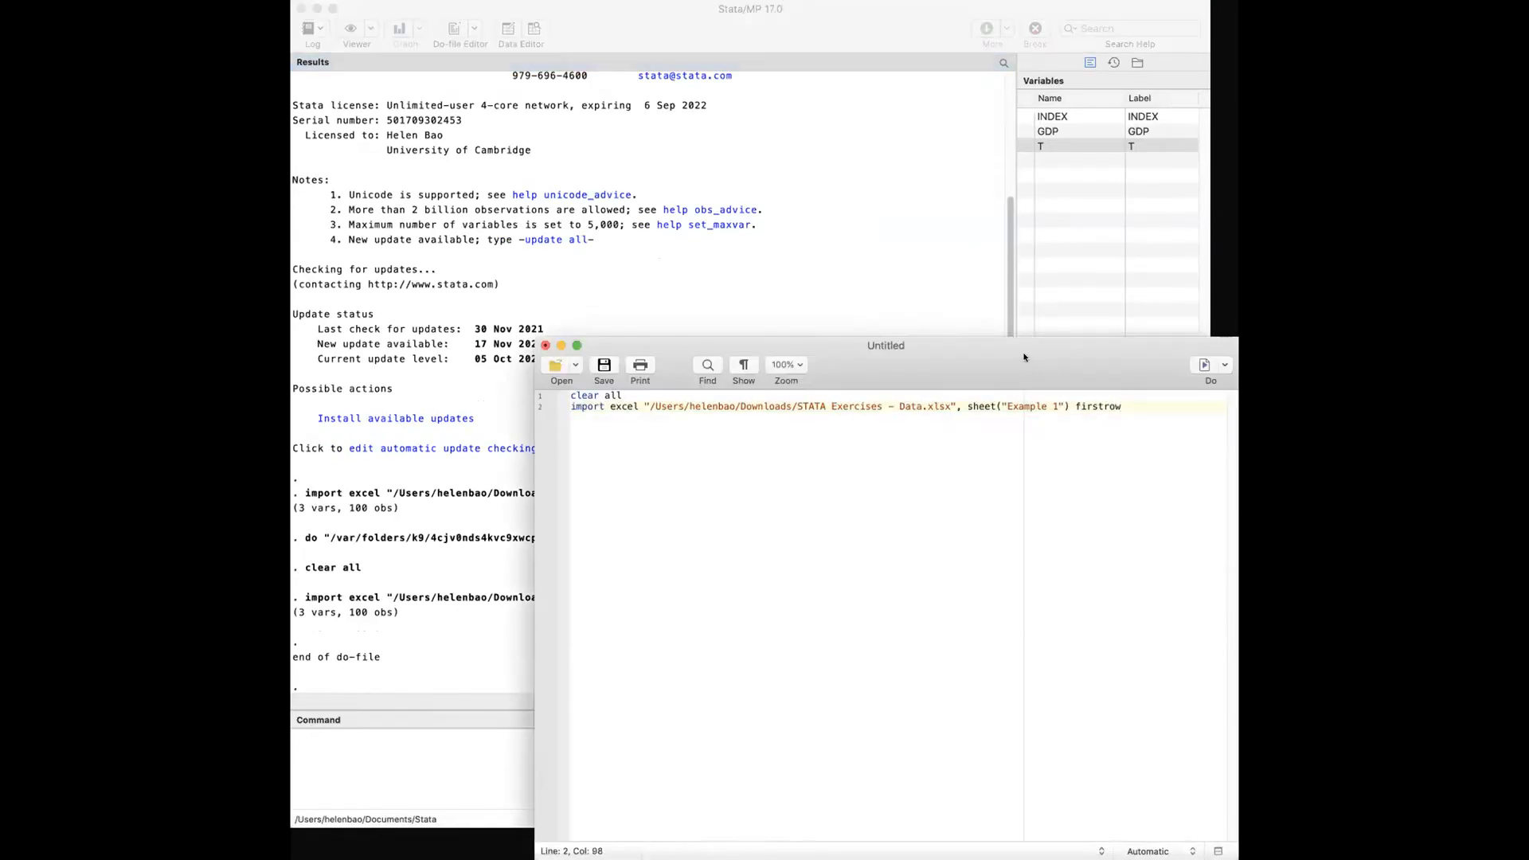
left_click_drag(1025, 356, 1020, 251)
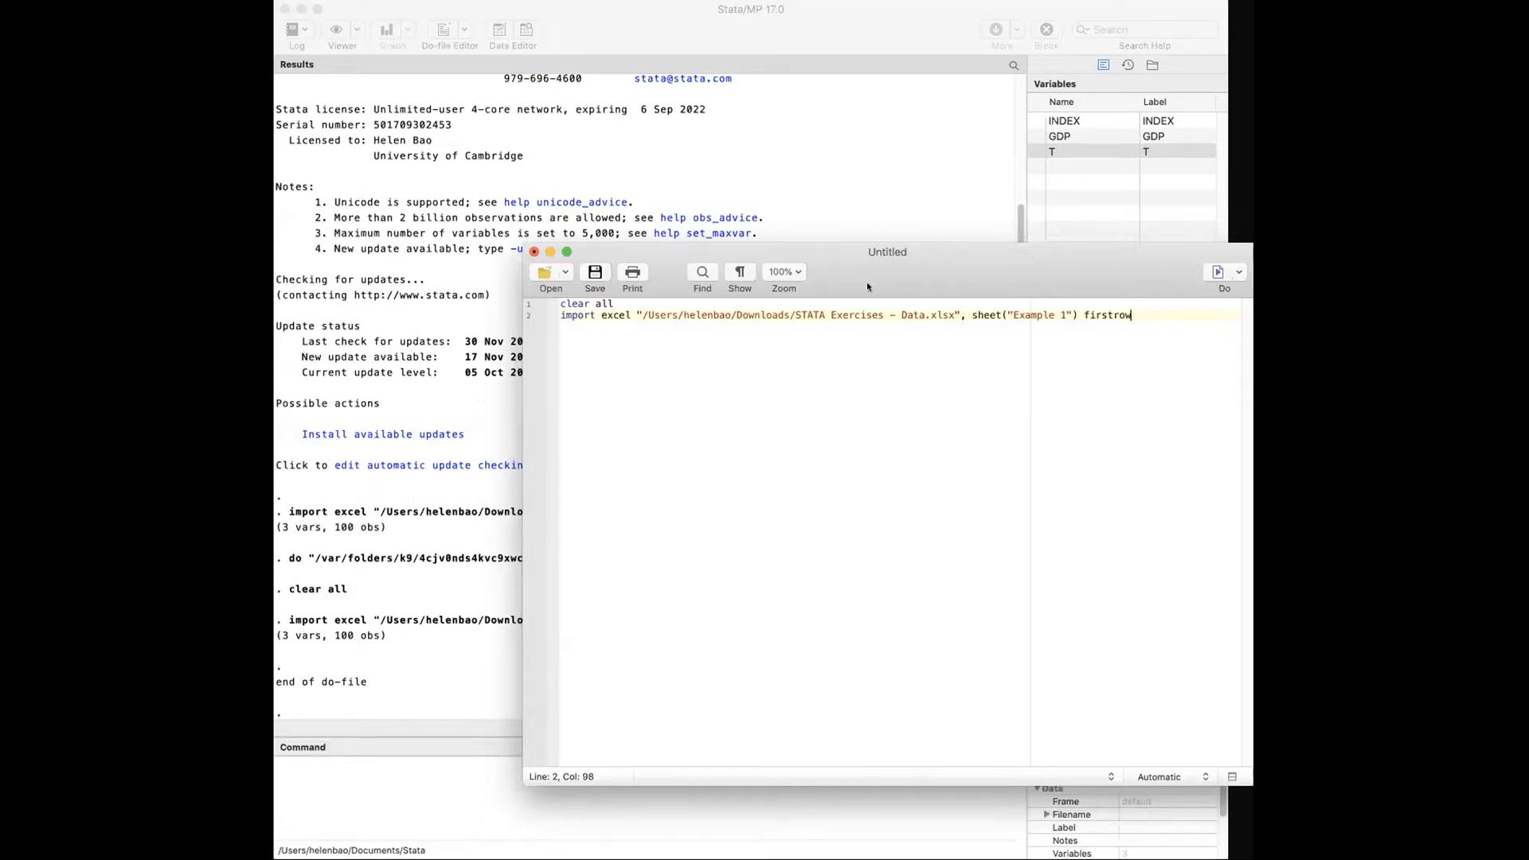
left_click_drag(876, 266, 891, 320)
left_click(589, 19)
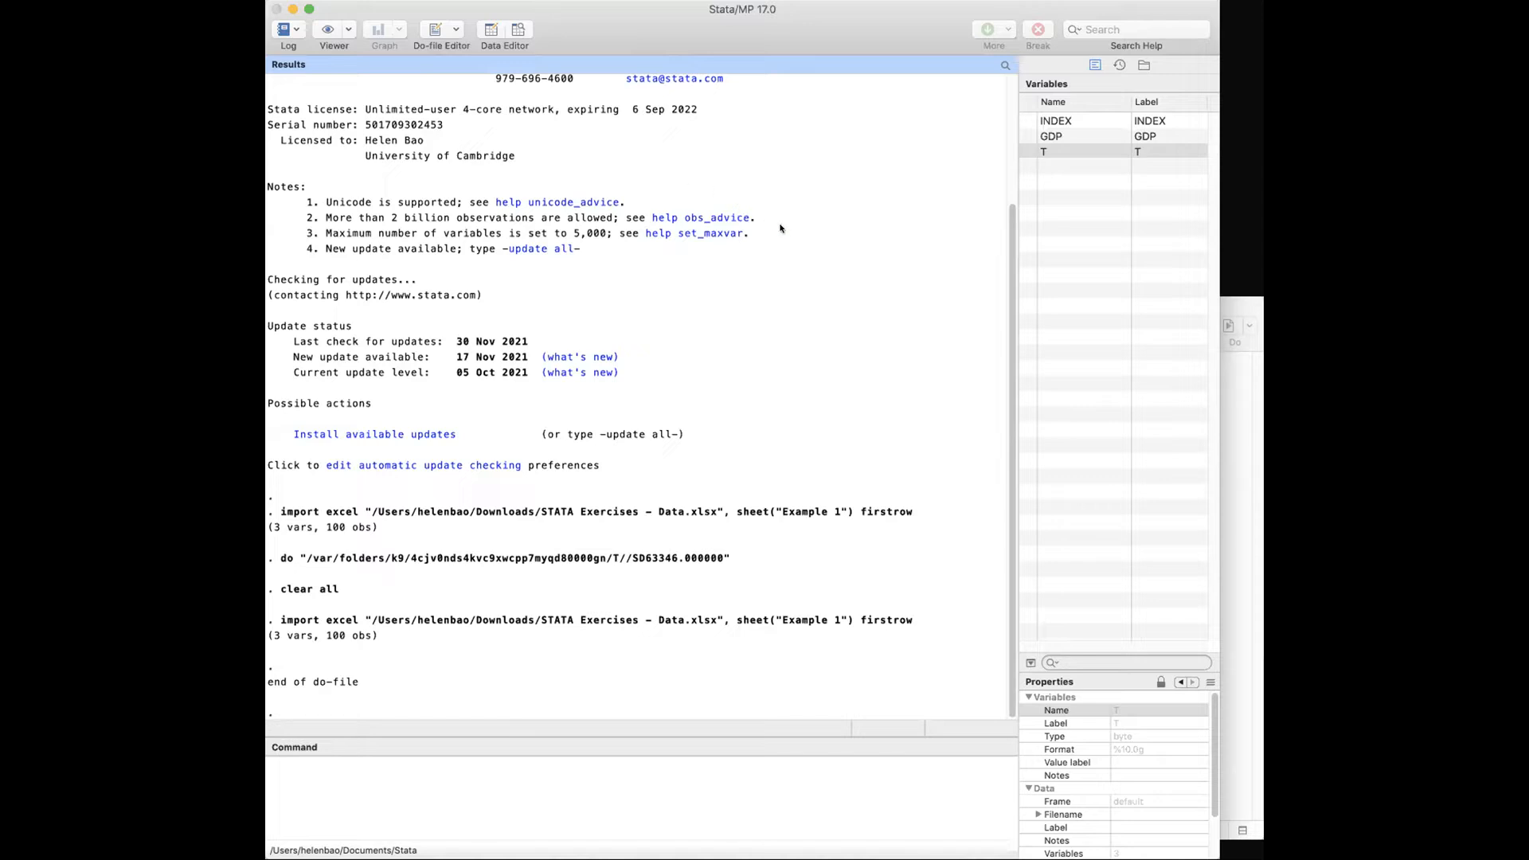
View the dataset in the Data Editor, going through the INDEX, GDP and T columns, and close it.
left_click(490, 32)
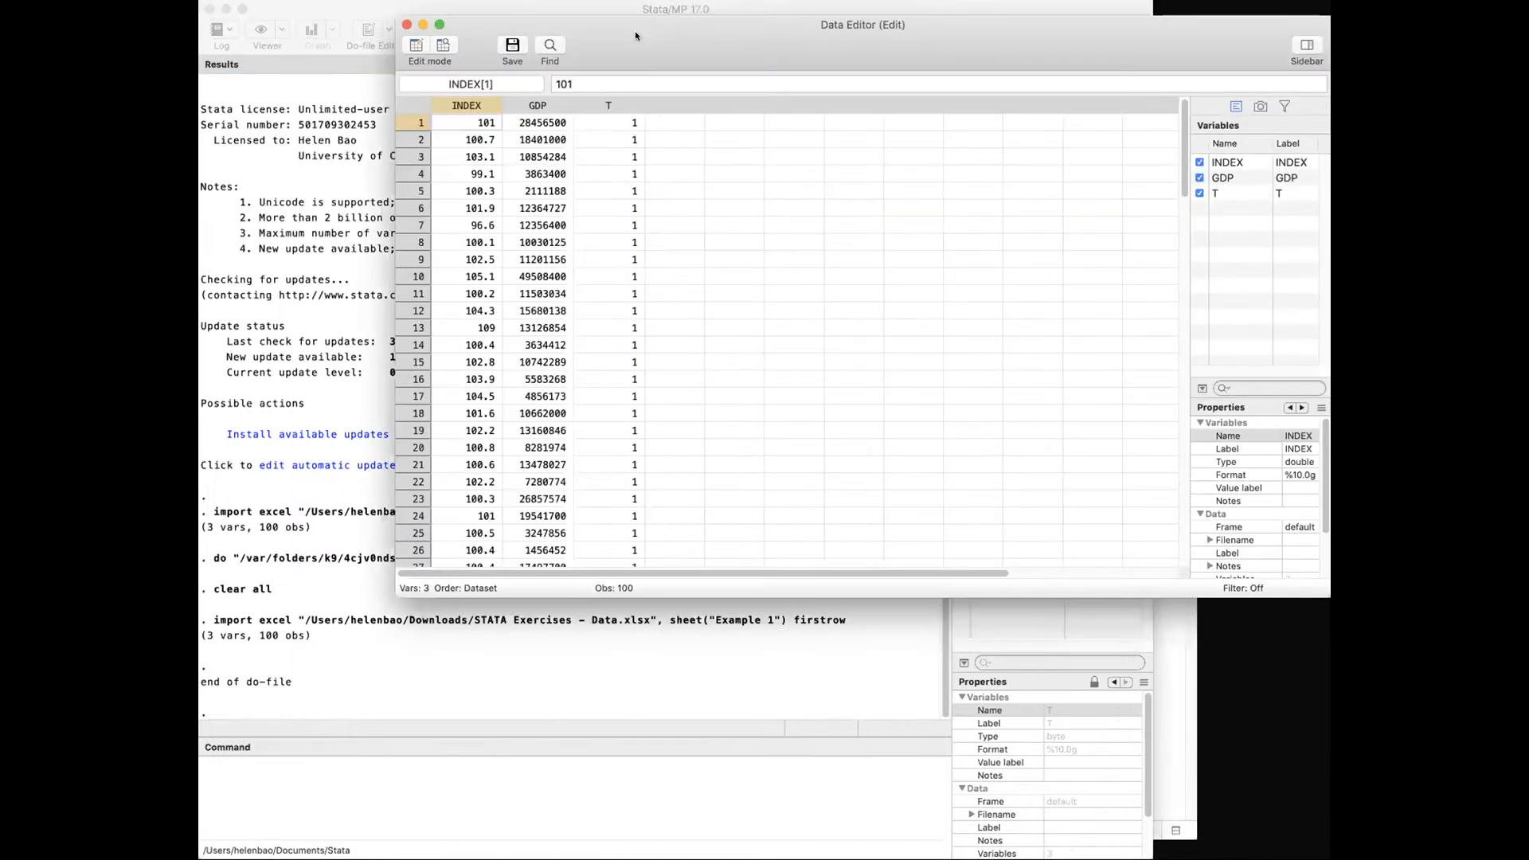
left_click_drag(645, 26, 555, 66)
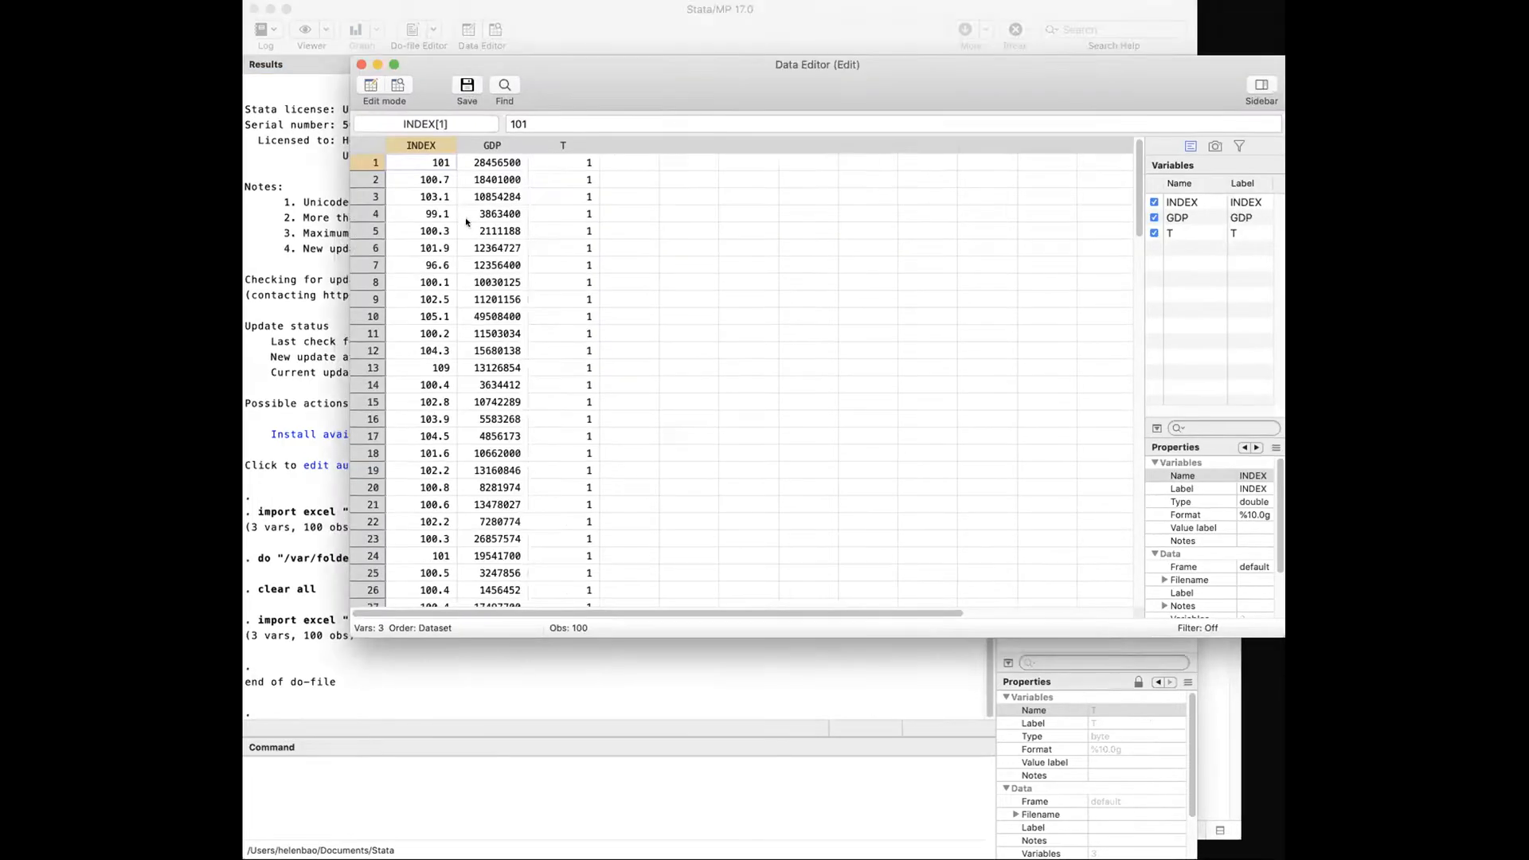
left_click(421, 146)
left_click(492, 146)
left_click(547, 144)
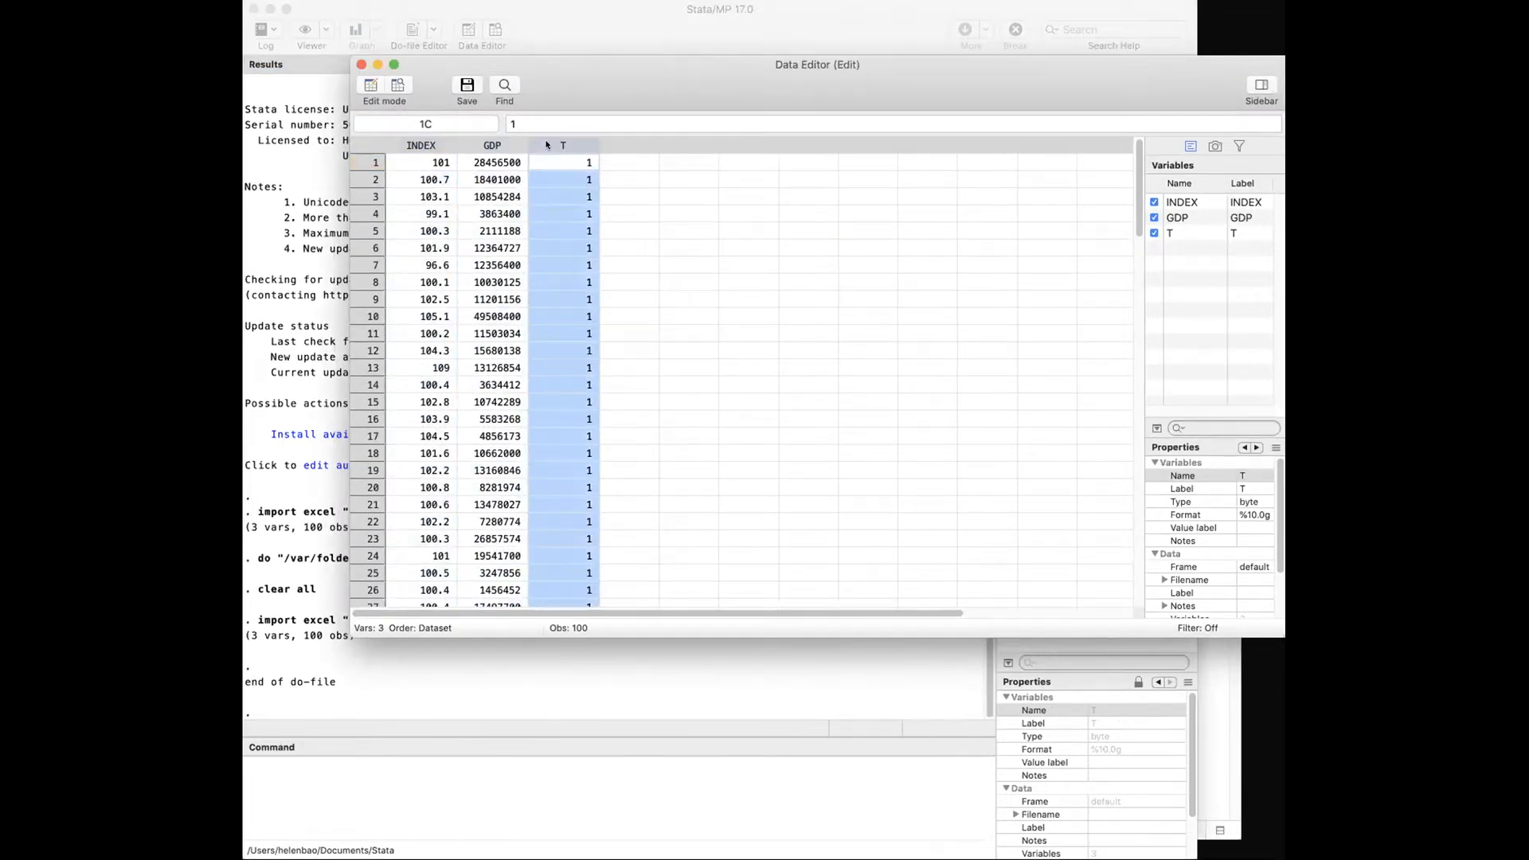
left_click(360, 64)
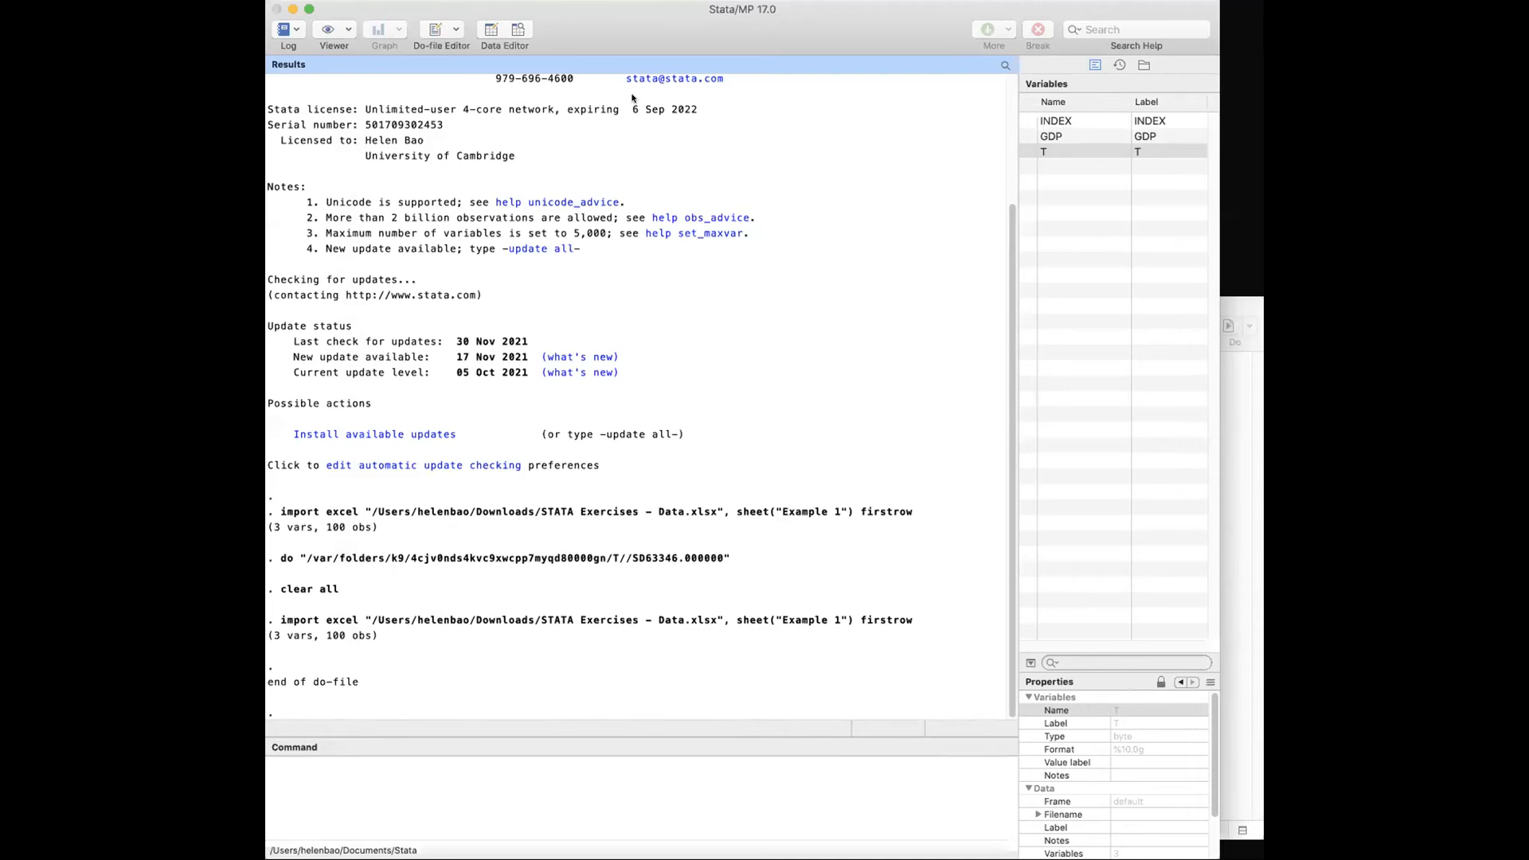
Select the INDEX, GDP and T variables together in the variable list and clear the selection.
left_click(1065, 121)
left_click(1062, 149, "shift")
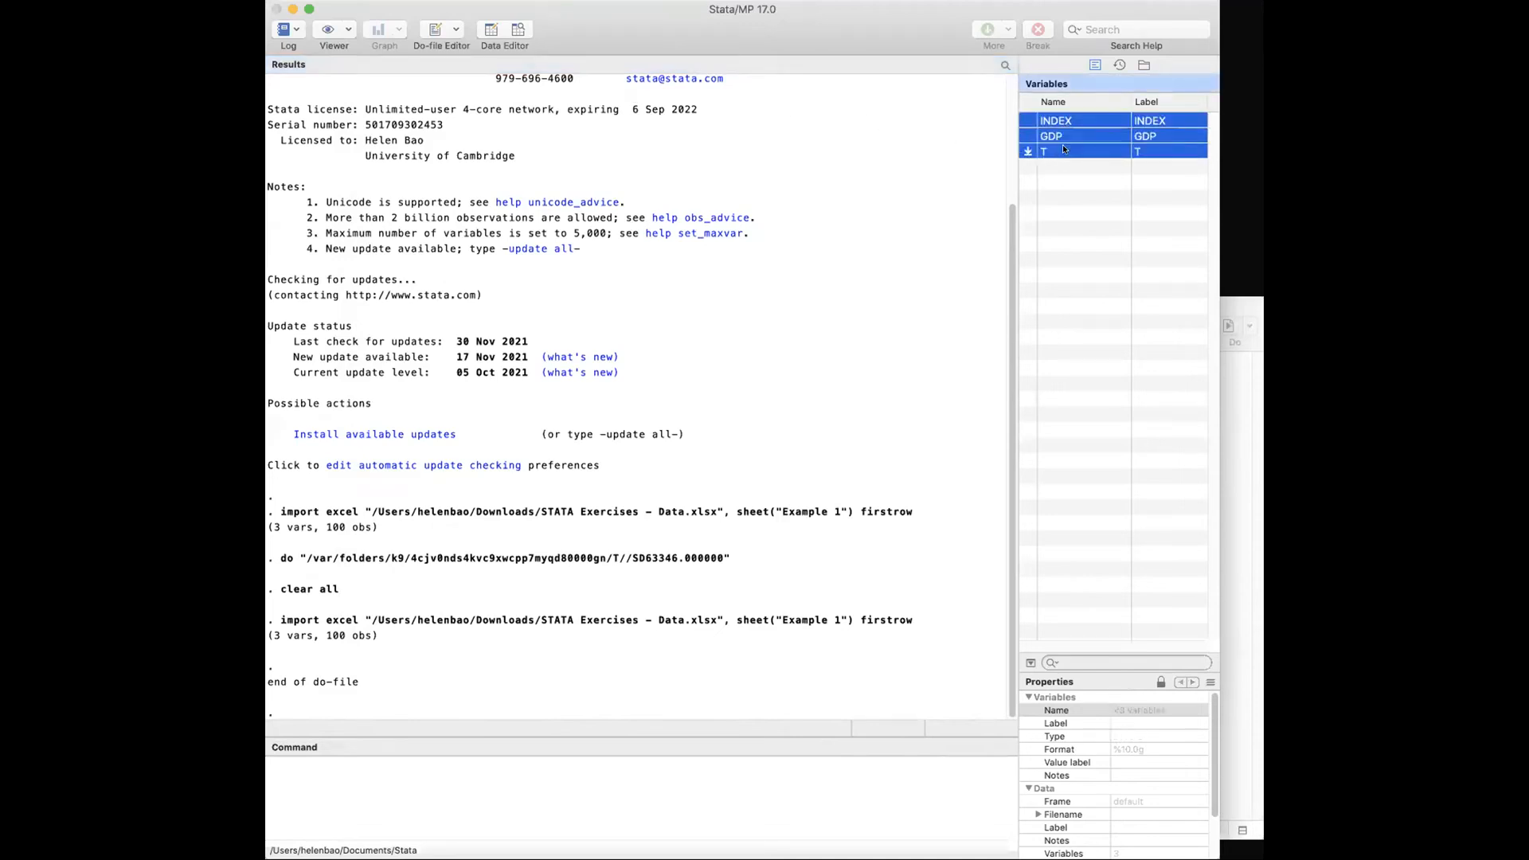
left_click(1082, 232)
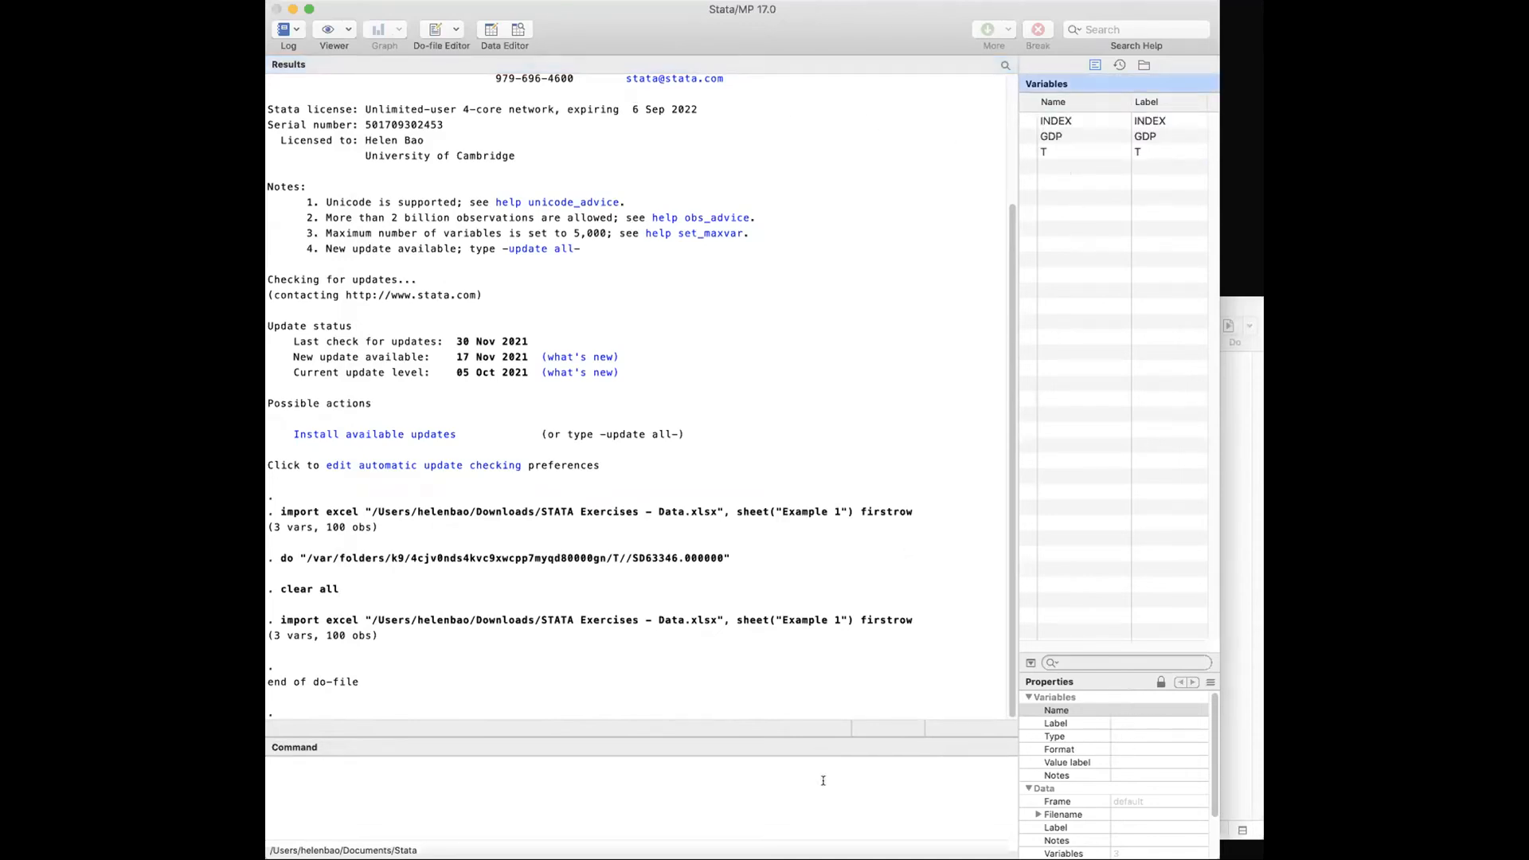
Close the untitled do-file containing the clear all and import excel commands without saving it.
left_click(1234, 471)
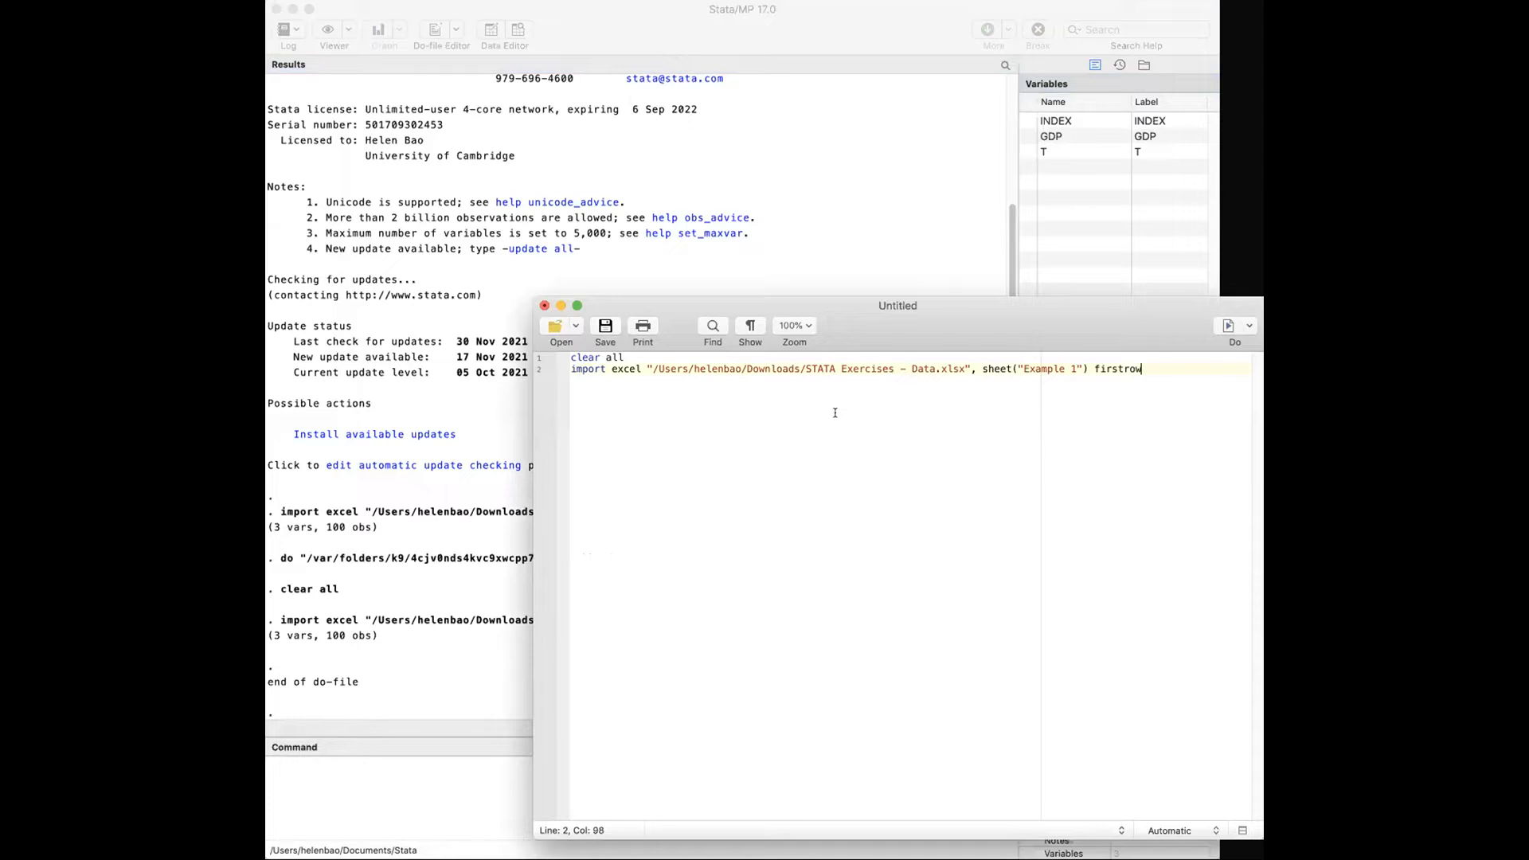
left_click(541, 305)
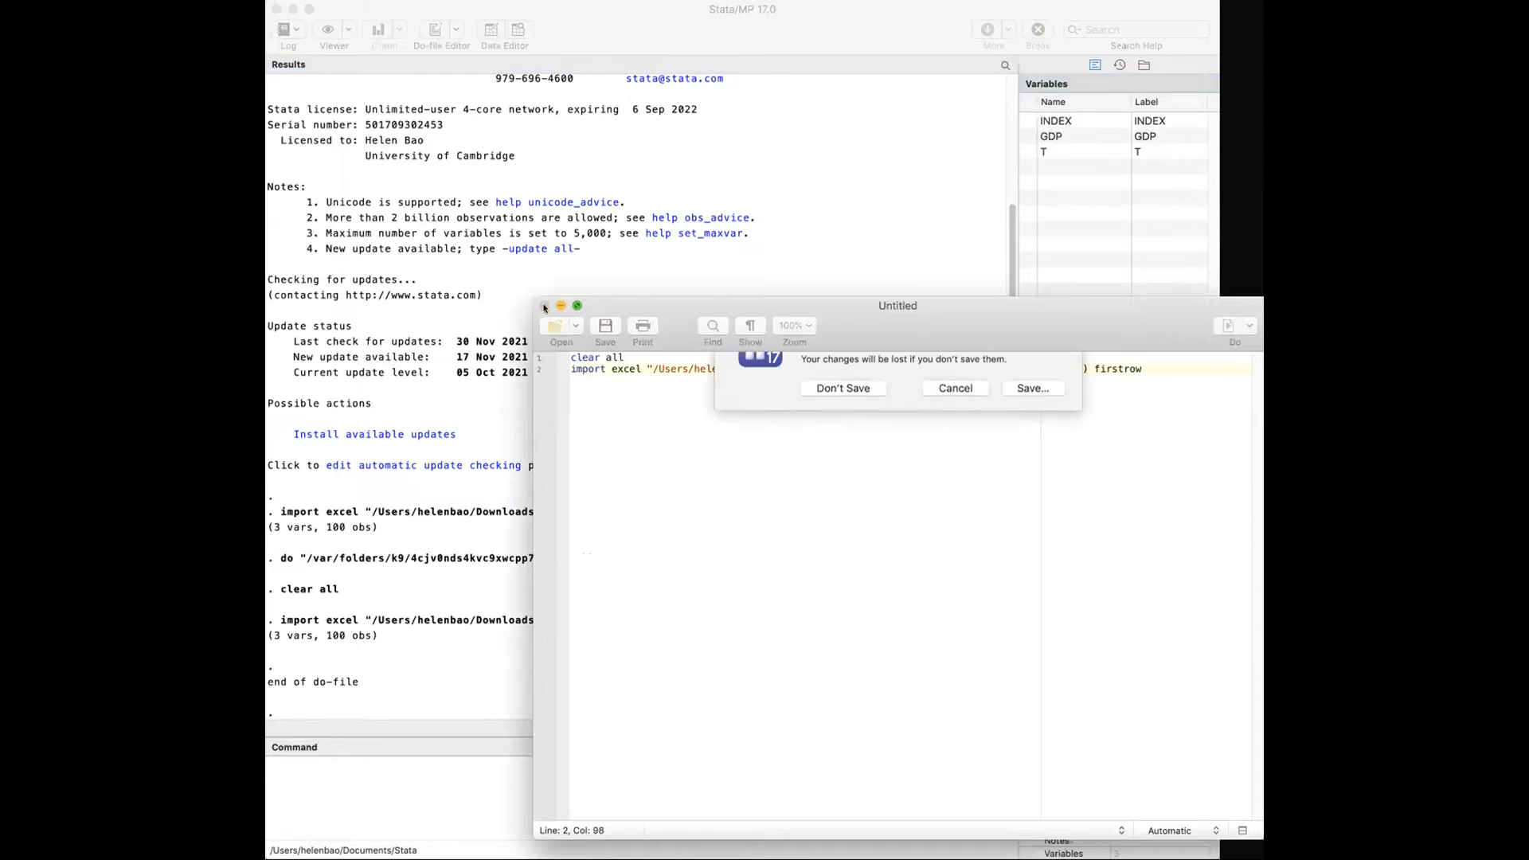
left_click(854, 432)
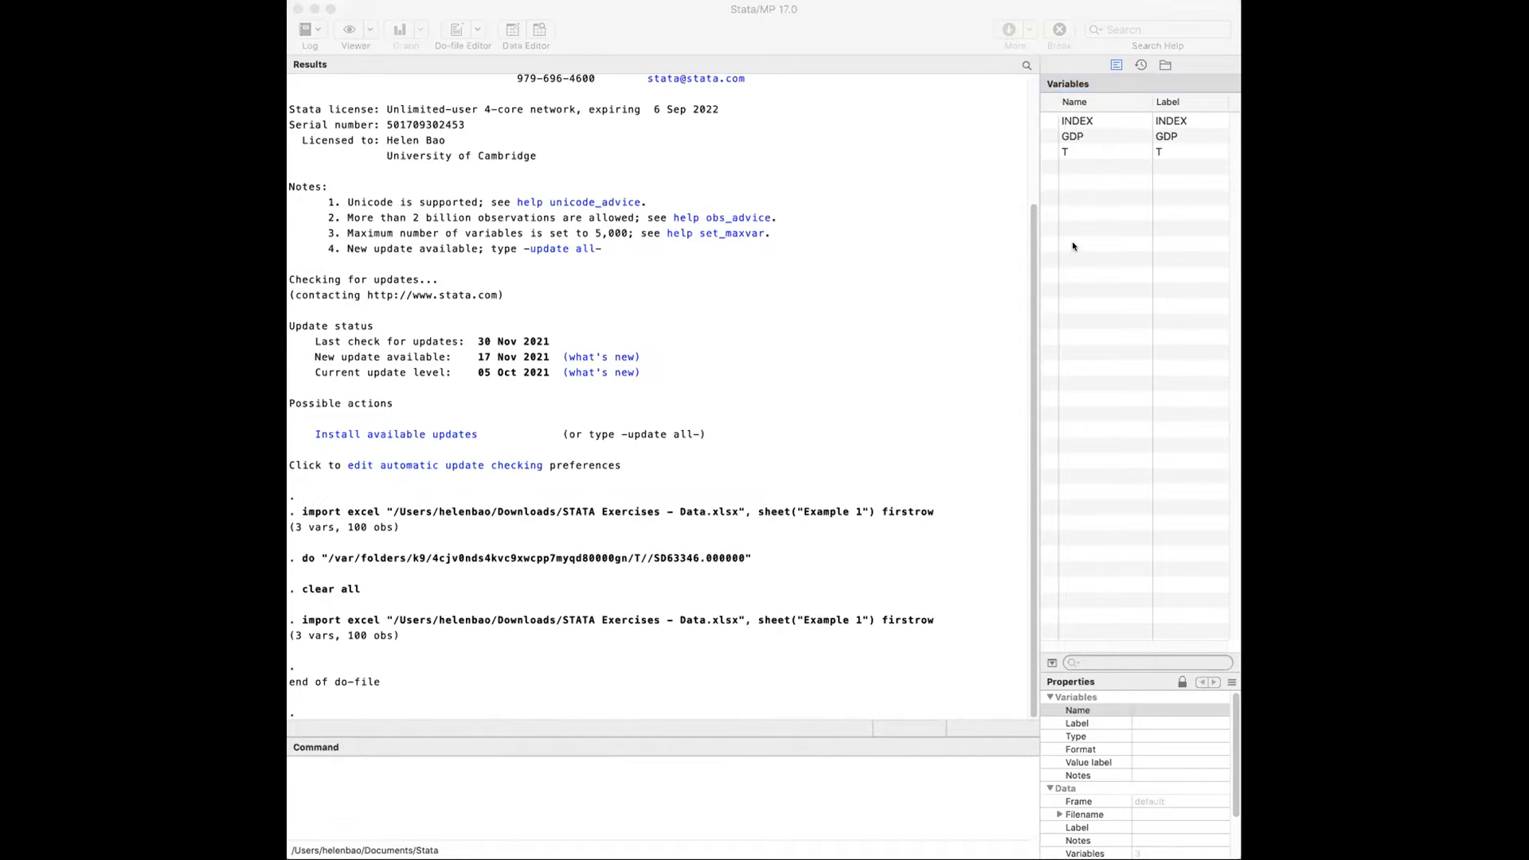
Open the do-file "STATA Exercises - STATA codes.do" and reposition and enlarge its window to show more of the commands.
double_click(1087, 306)
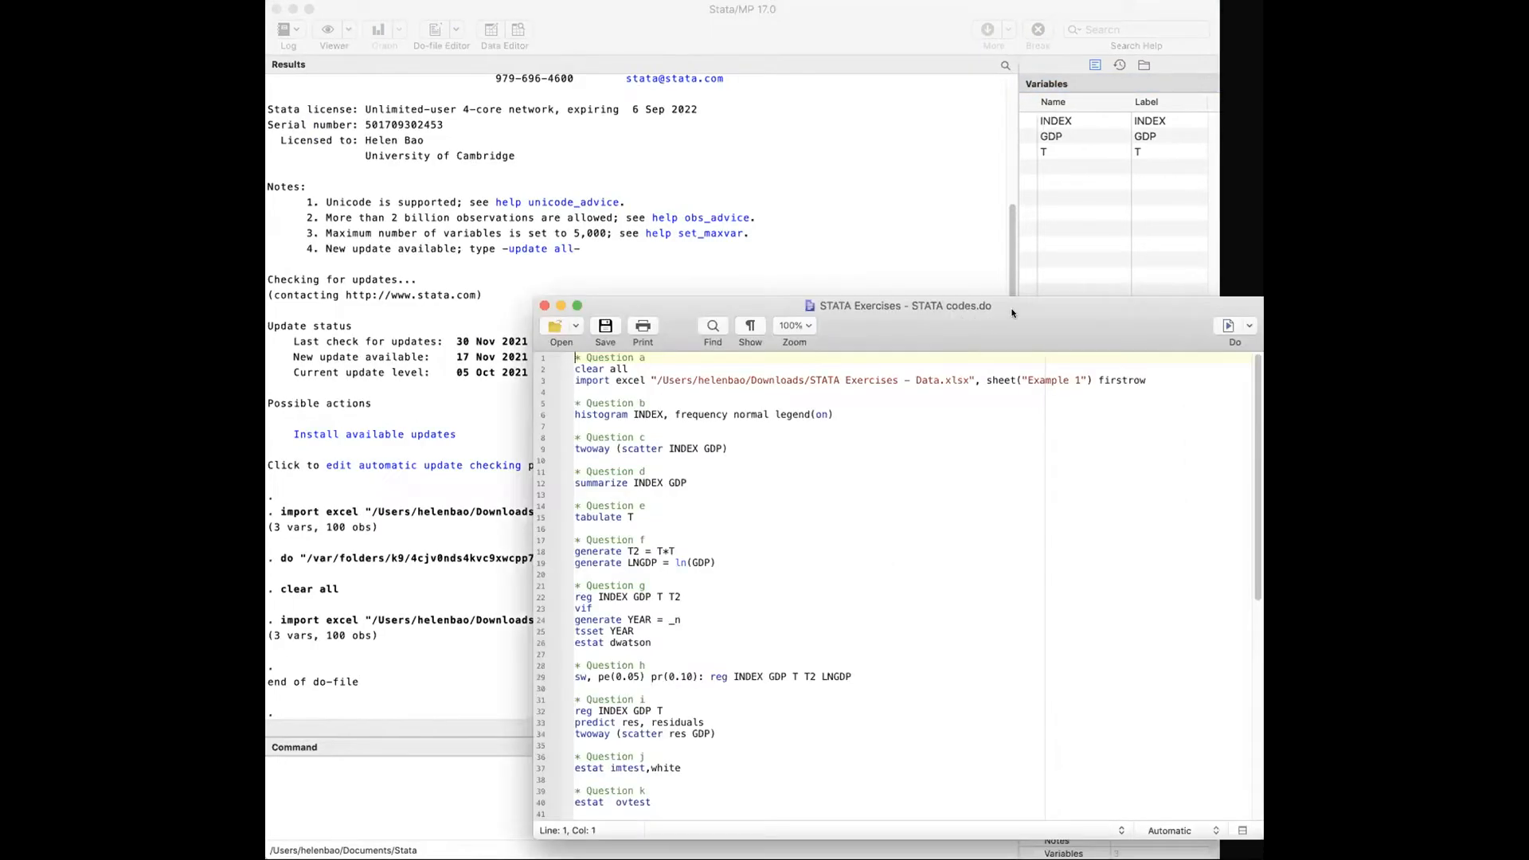
left_click_drag(1229, 727, 1234, 856)
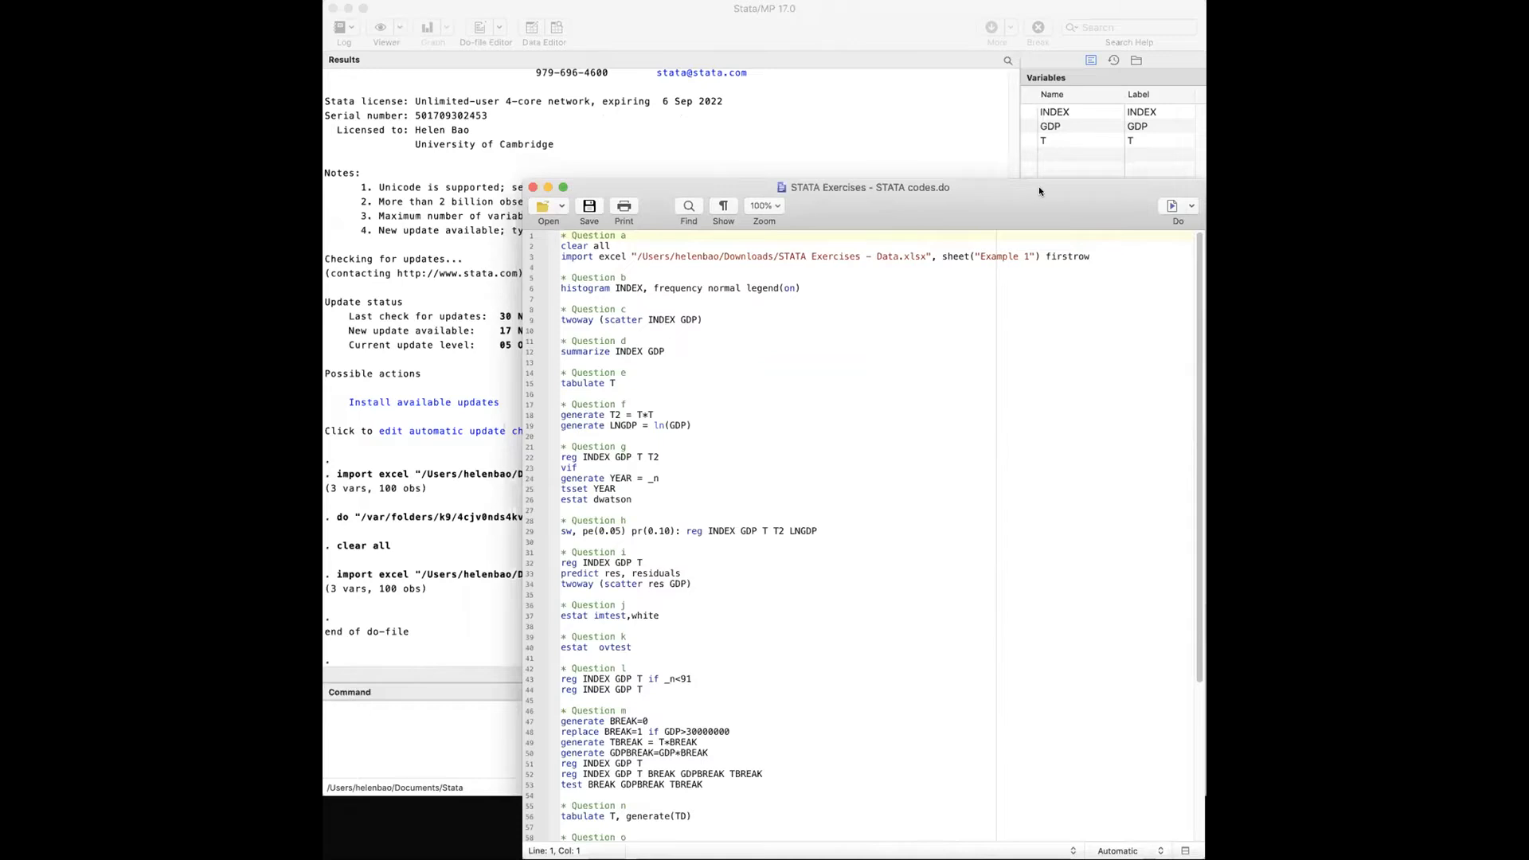
left_click_drag(1038, 191, 929, 55)
left_click_drag(1198, 831, 1226, 859)
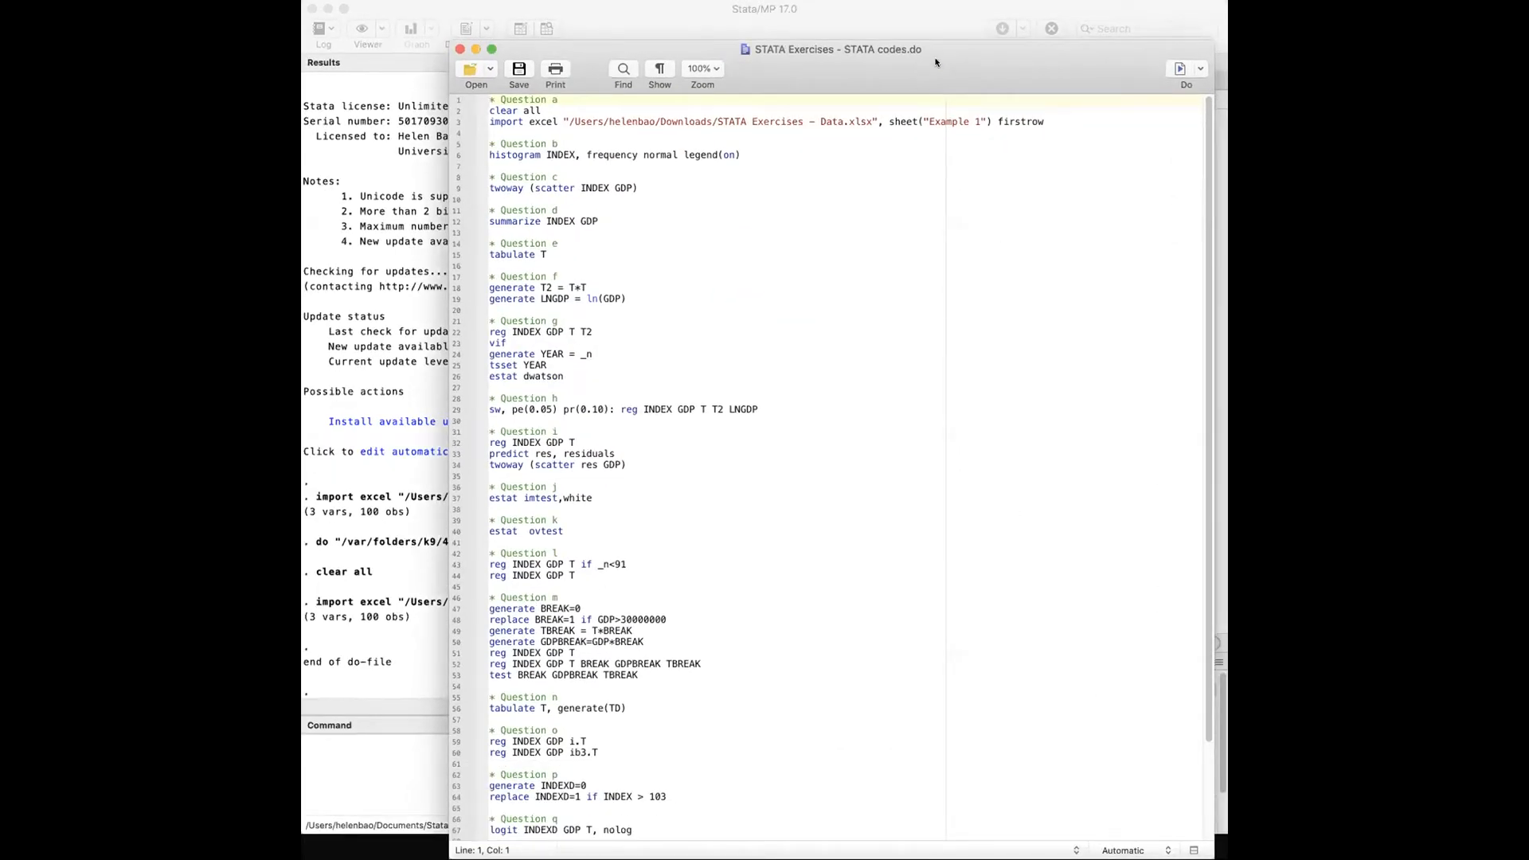
left_click_drag(935, 60, 954, 42)
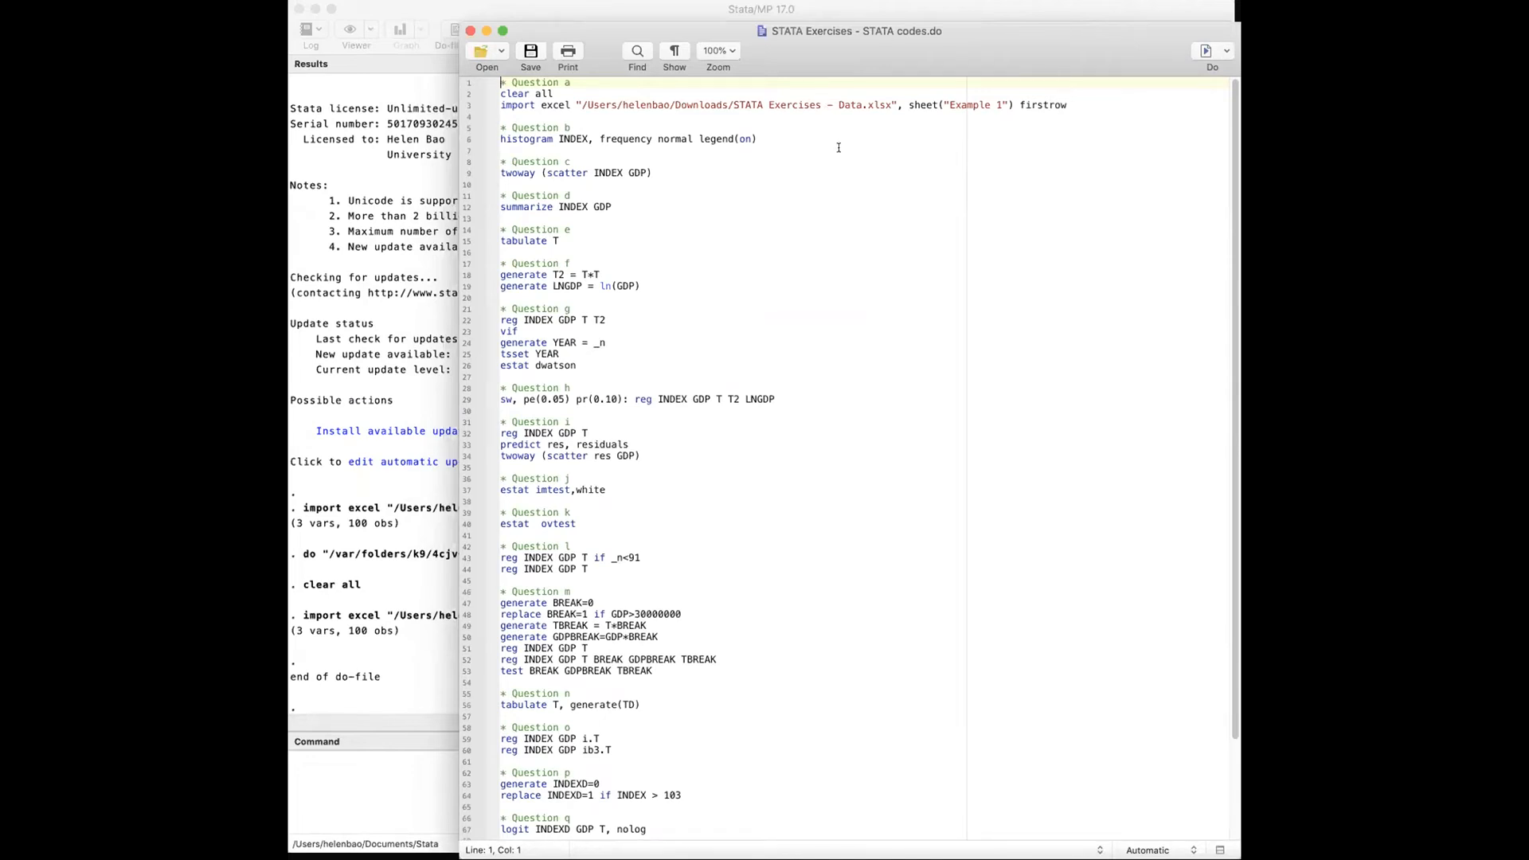
Examine the histogram command under Question b and the twoway scatter command under Question c in the do-file.
left_click(865, 125)
left_click_drag(800, 141, 500, 128)
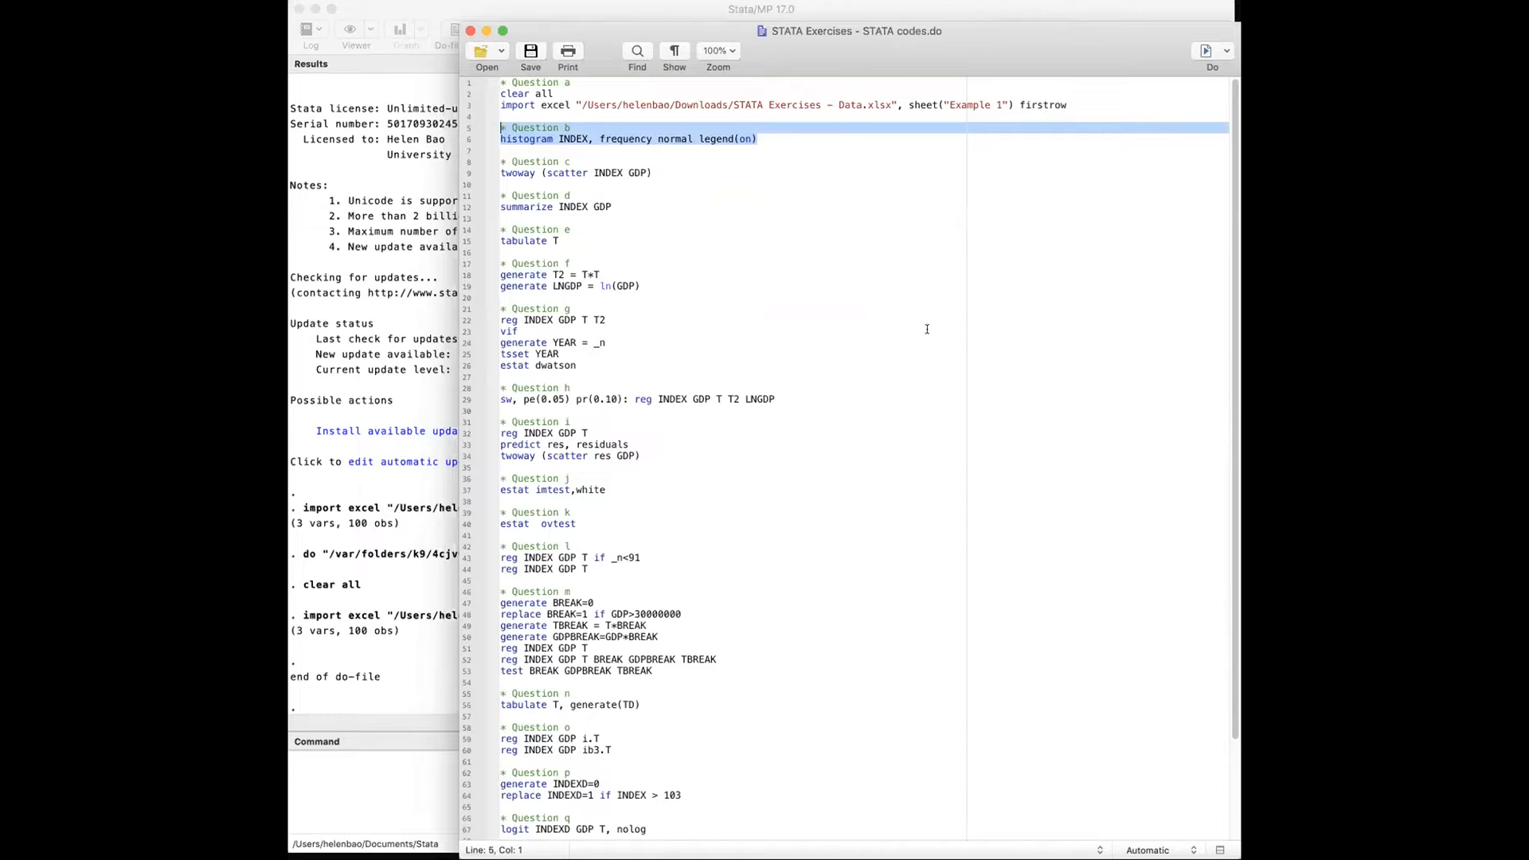
left_click(558, 138)
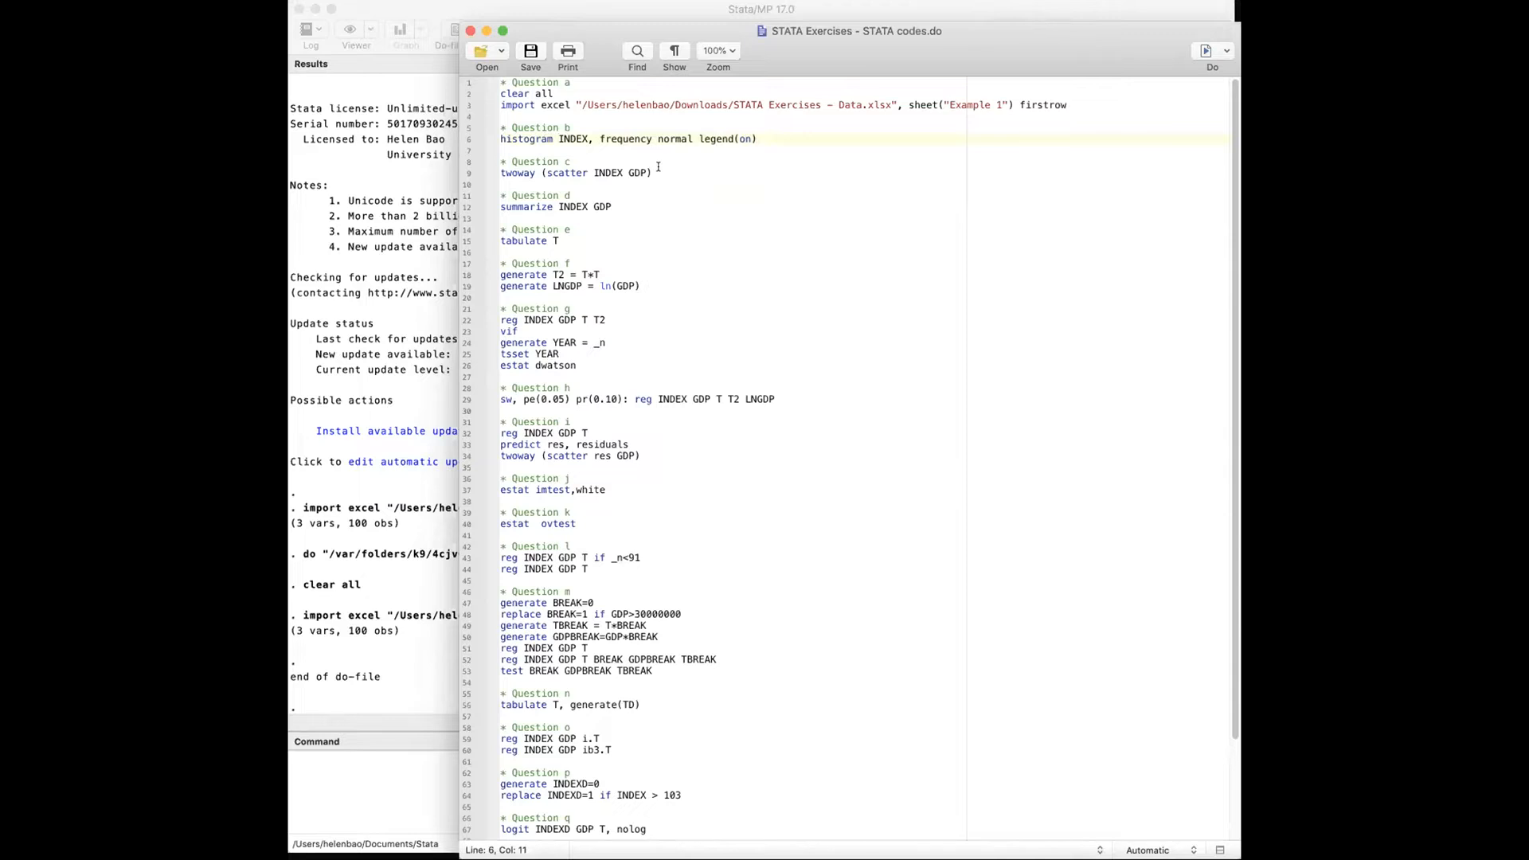
double_click(526, 172)
left_click(705, 181)
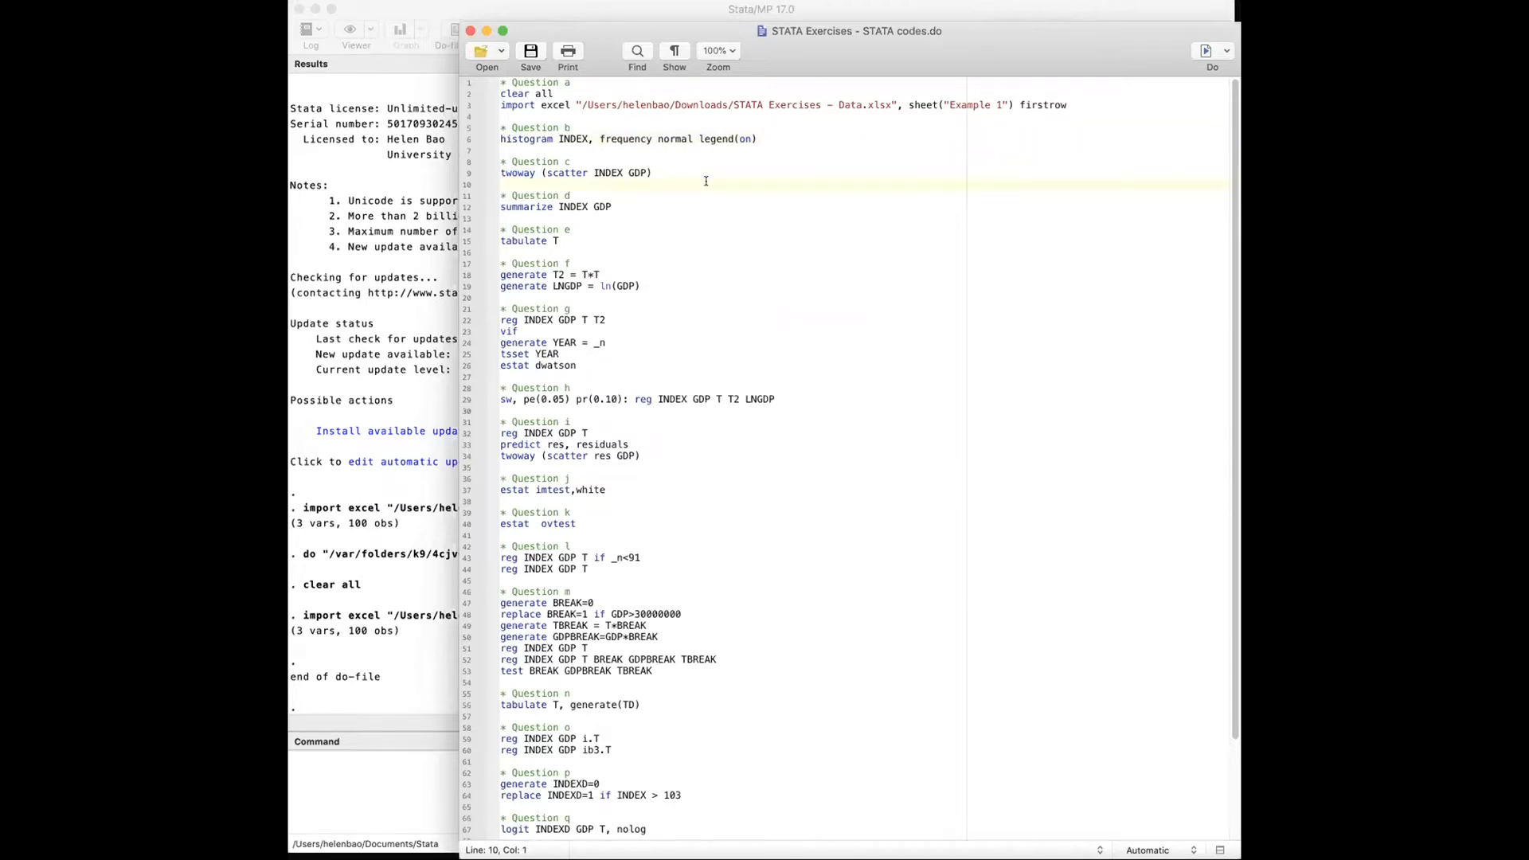
Run "help histogram" from the main window, look through the syntax and options of the help page, and close it.
left_click_drag(679, 33, 724, 25)
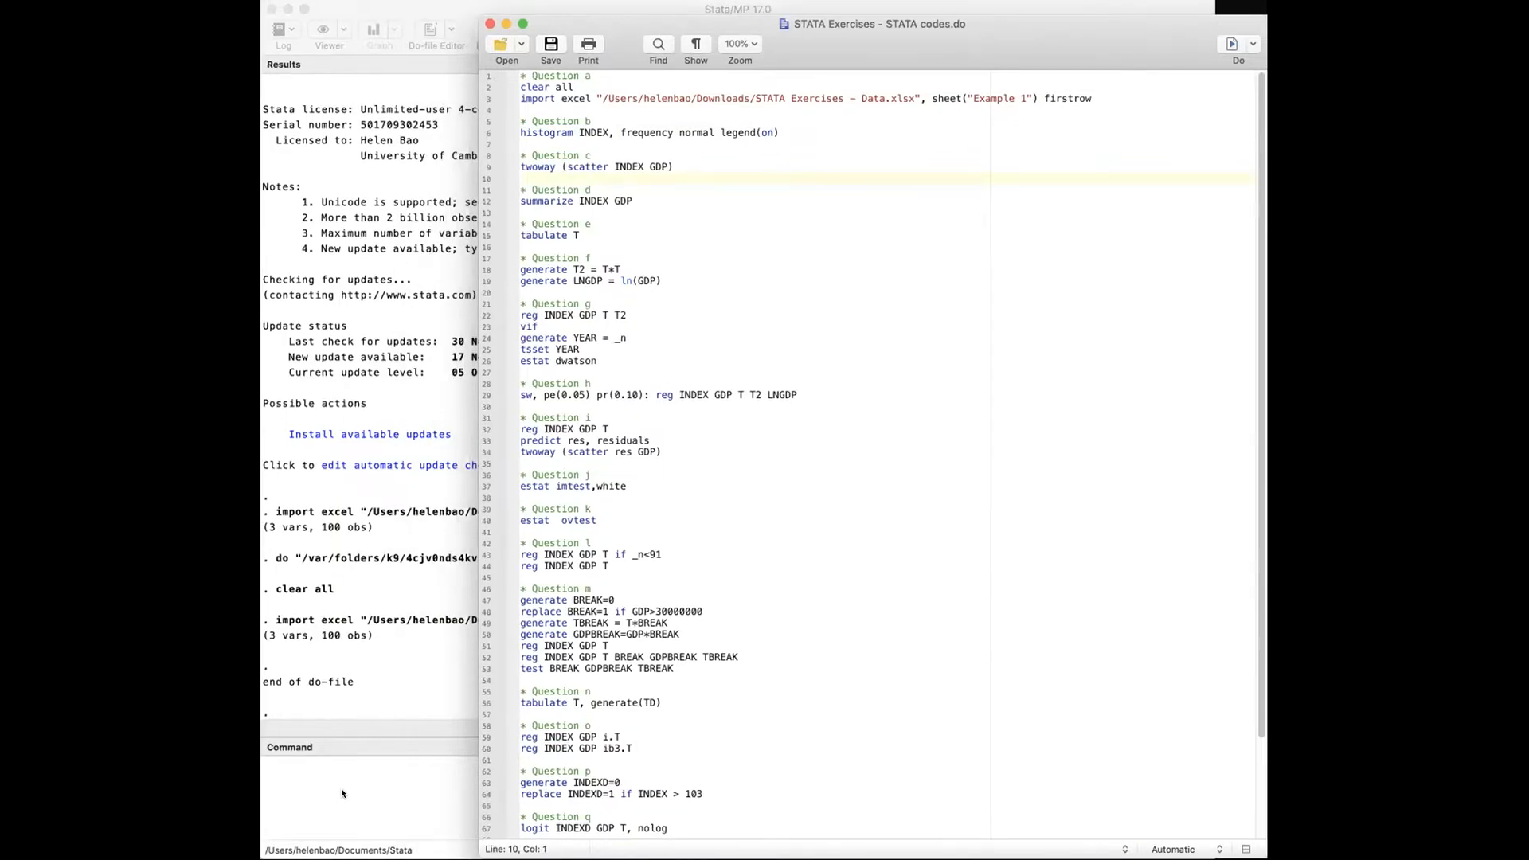
left_click(335, 790)
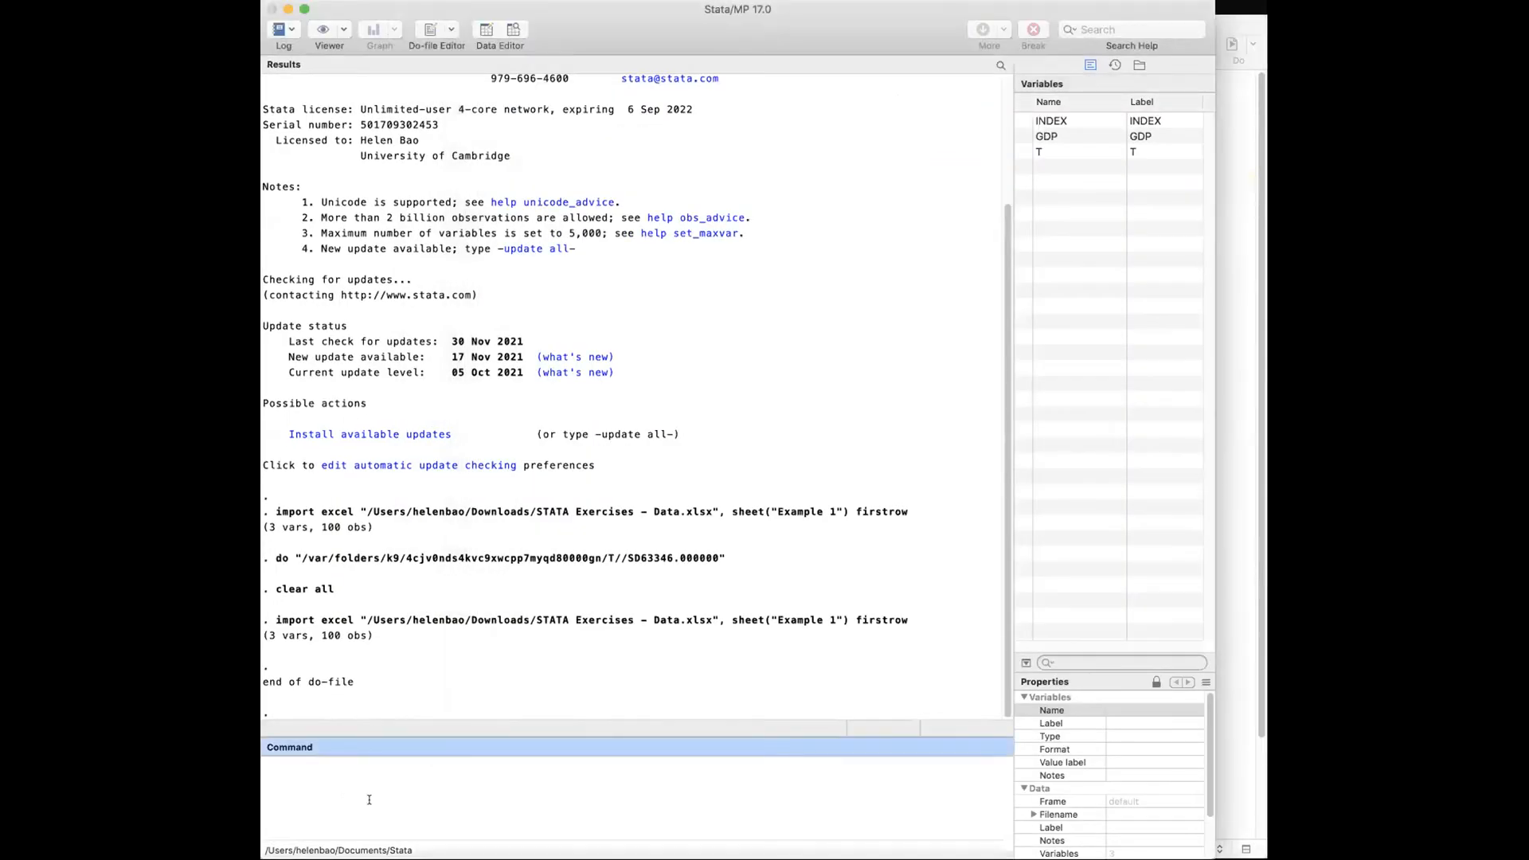
type("help histogram")
left_click(1218, 229)
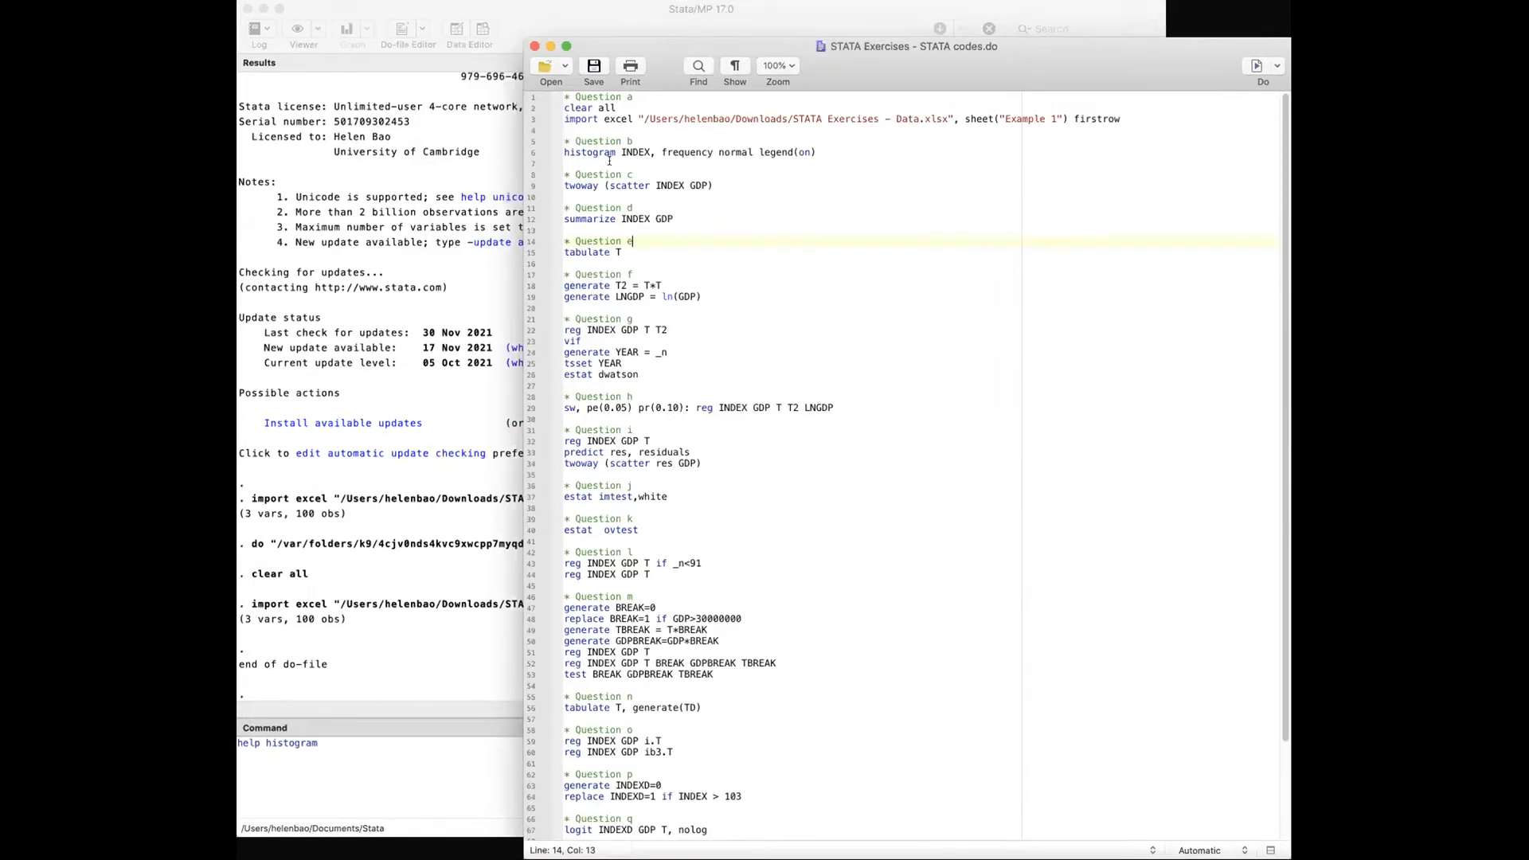
left_click(352, 737)
key("Return")
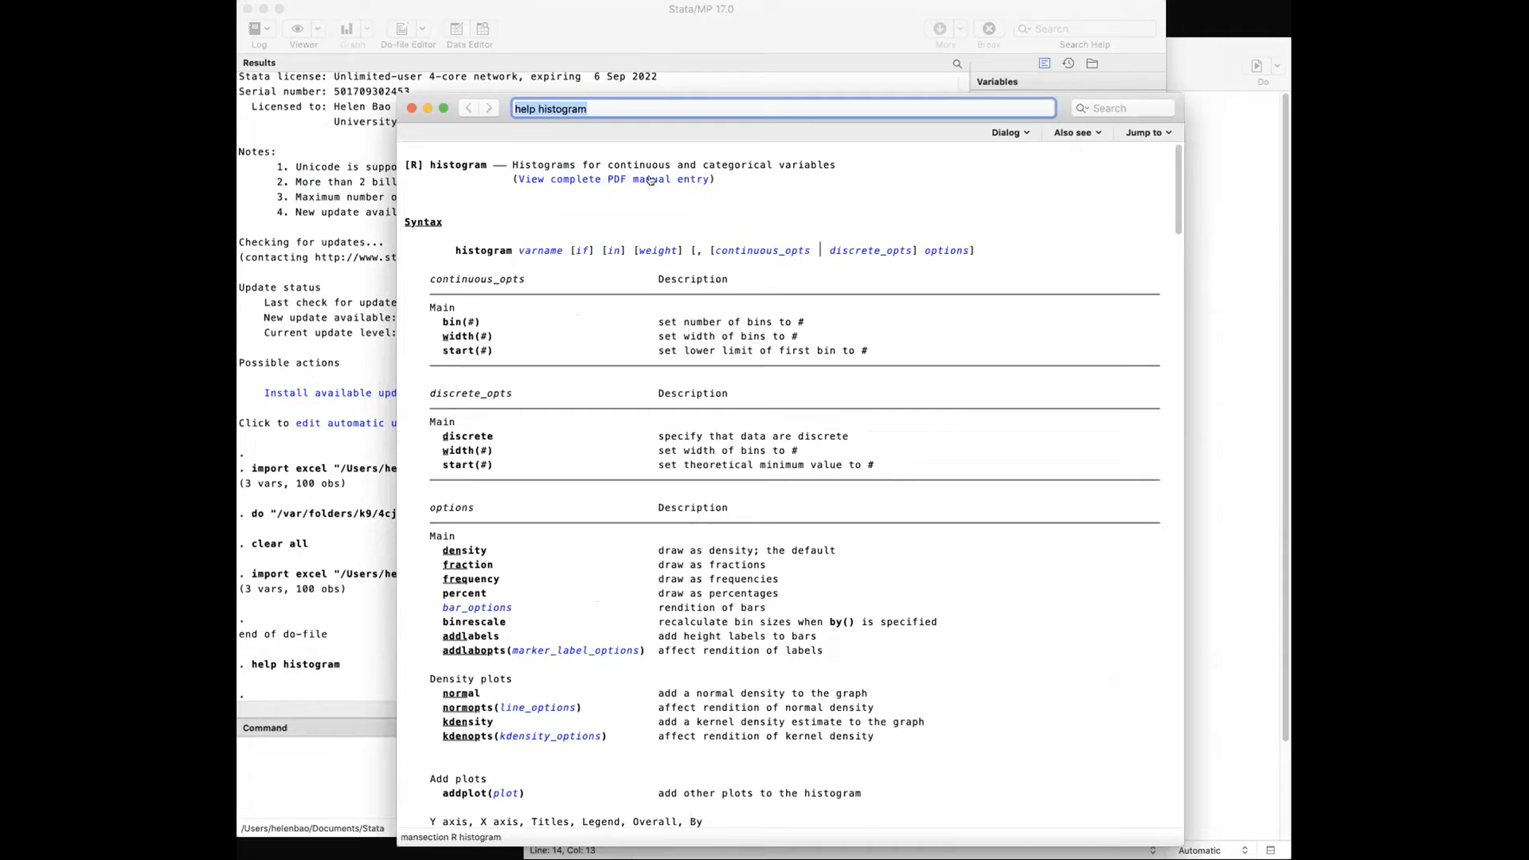
scroll(671, 424, "down", 20)
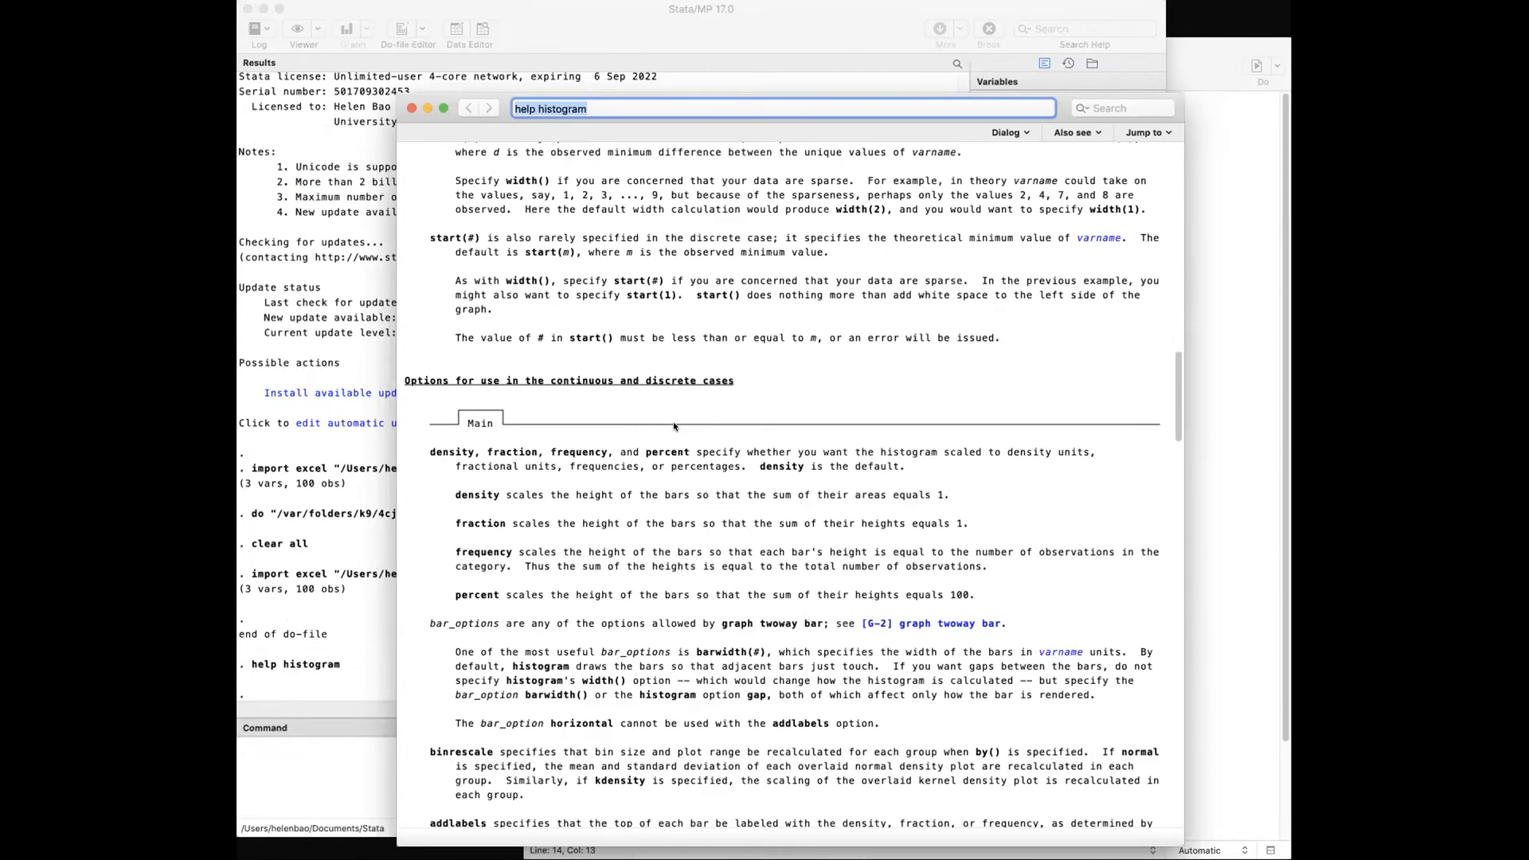
scroll(672, 424, "up", 20)
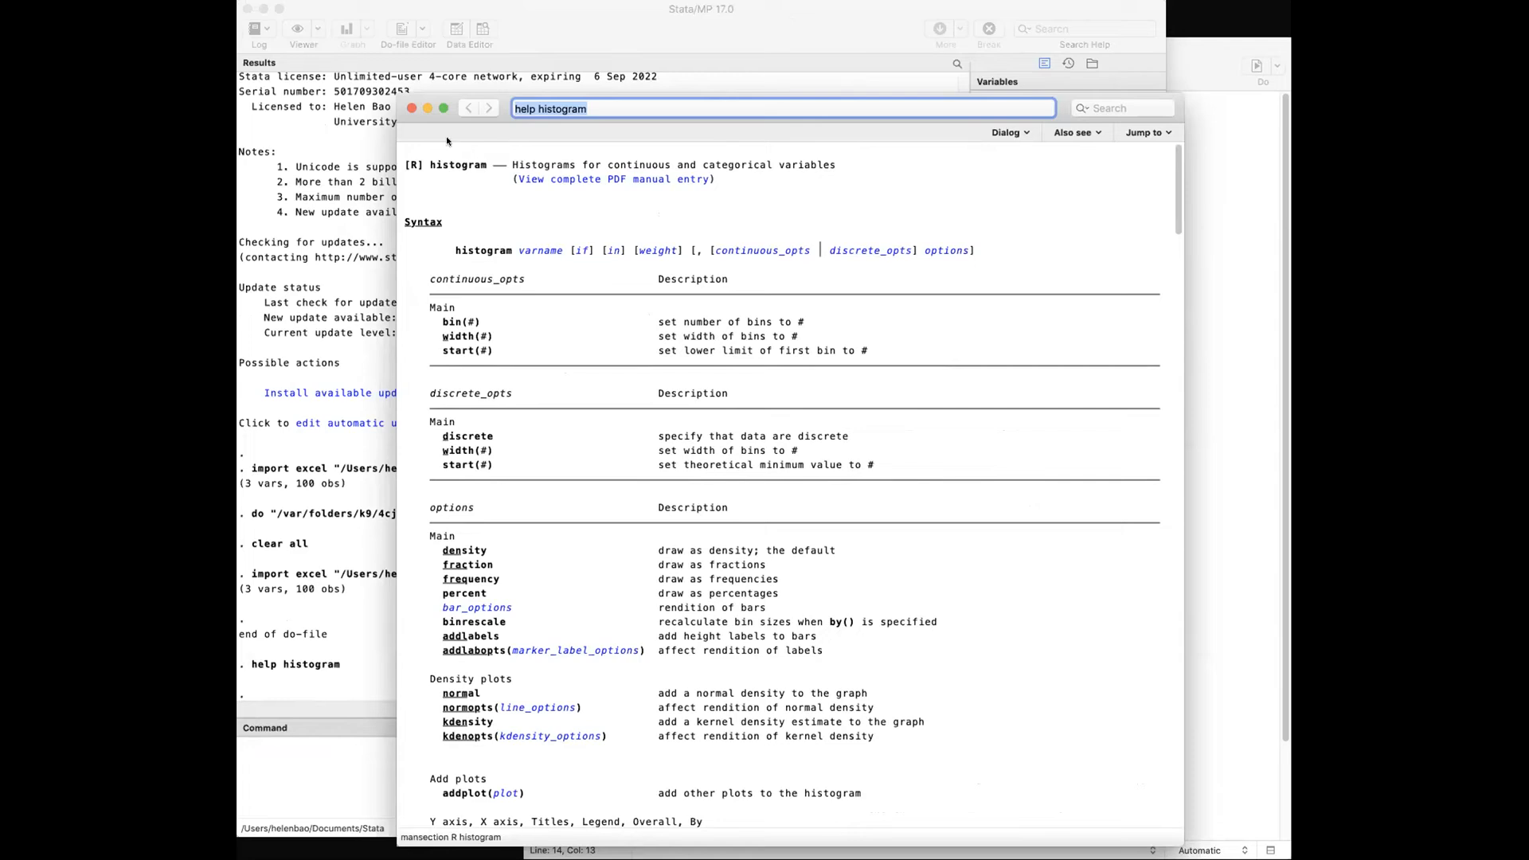
left_click(410, 109)
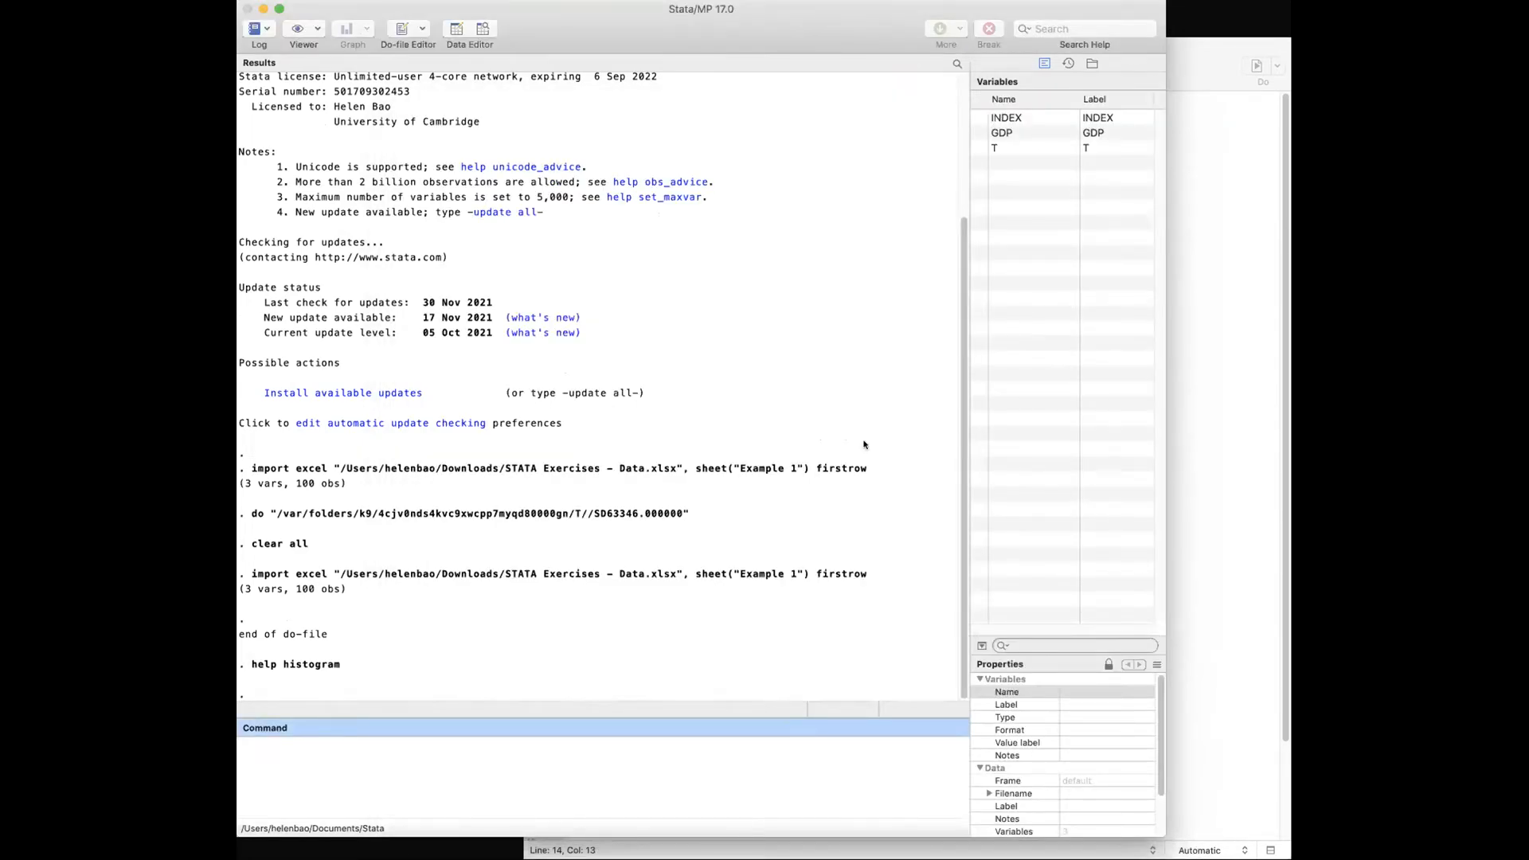
Run "help regress" from the main window, view the linear regression help page and close it.
left_click(1171, 207)
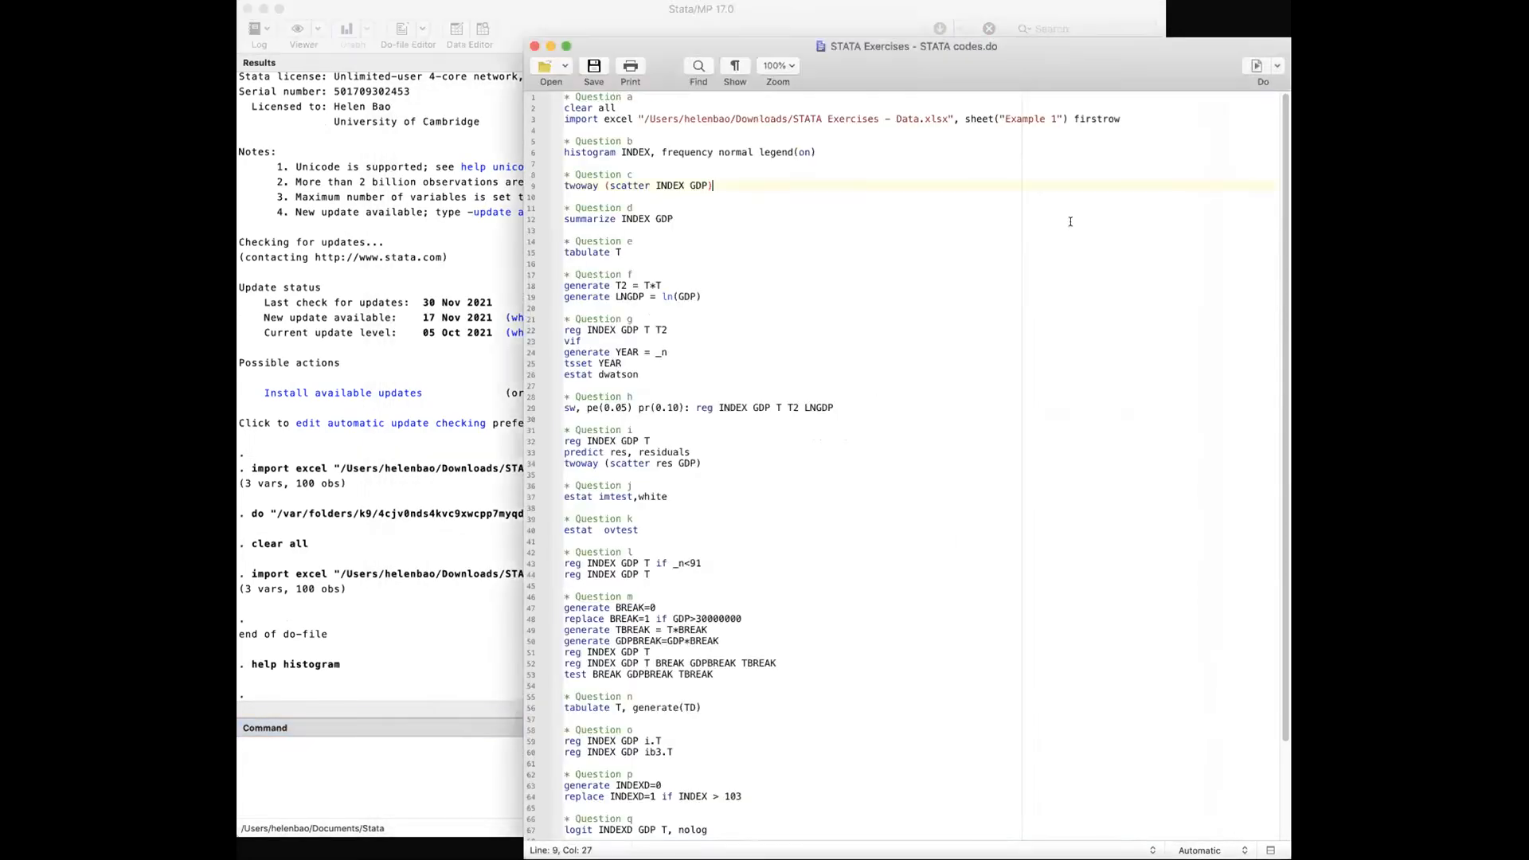
left_click(368, 754)
type("helop")
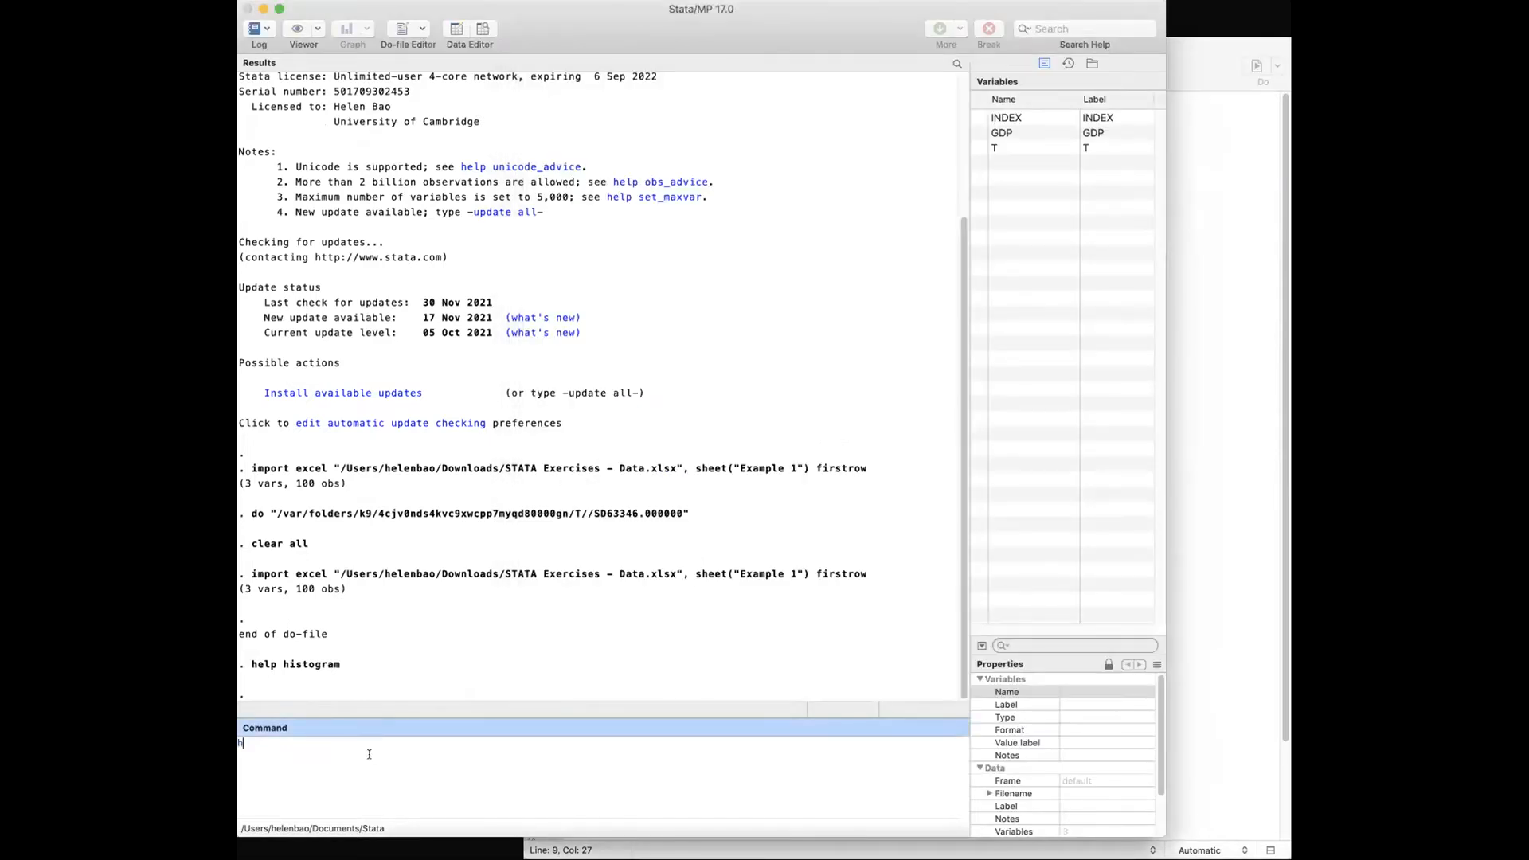
key("BackSpace")
key("BackSpace")
type("p regress")
key("Return")
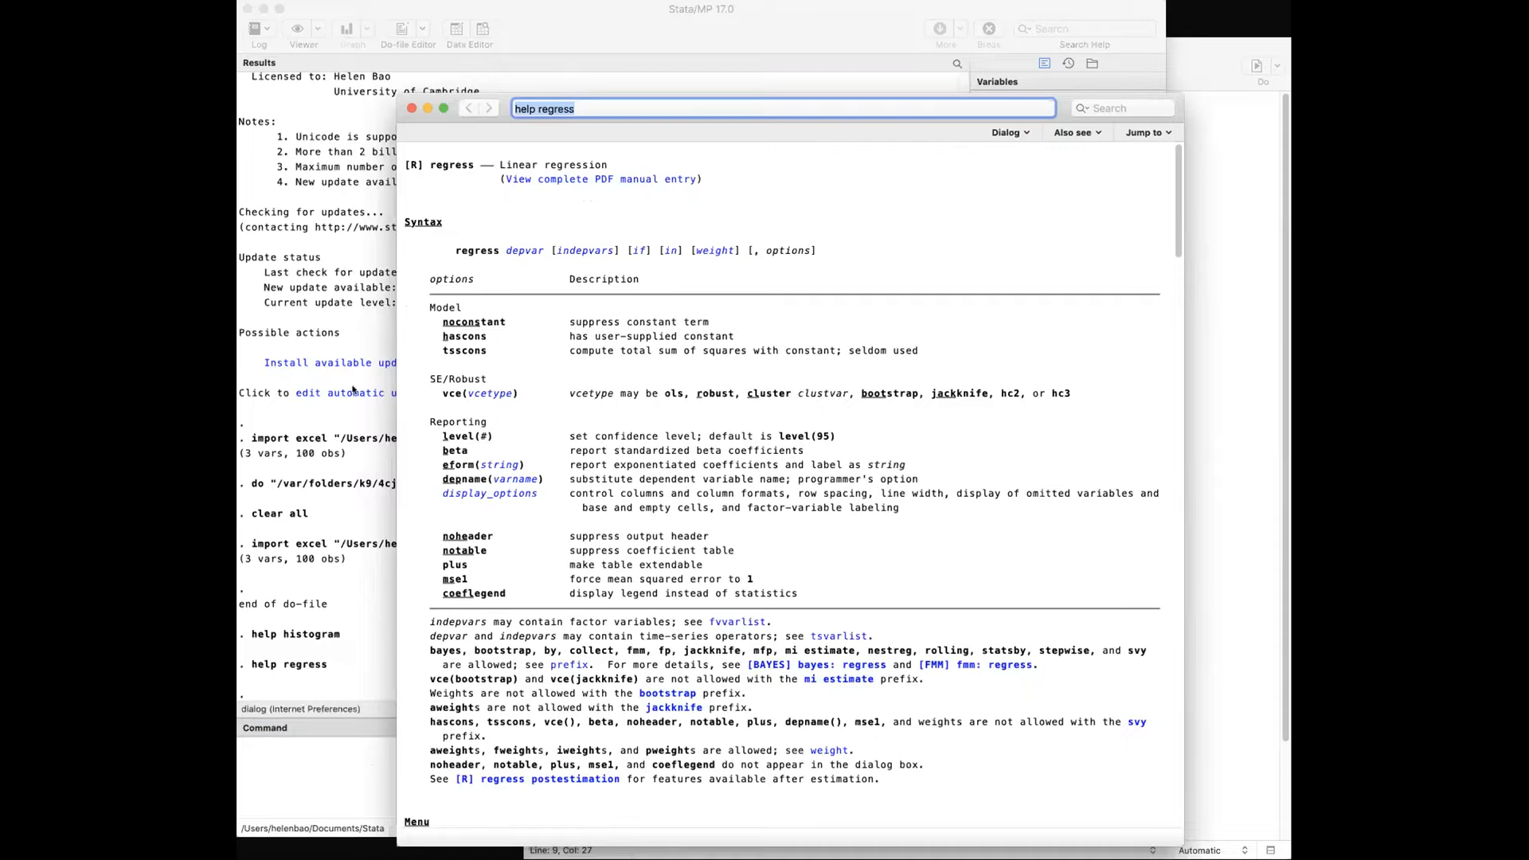
left_click(410, 109)
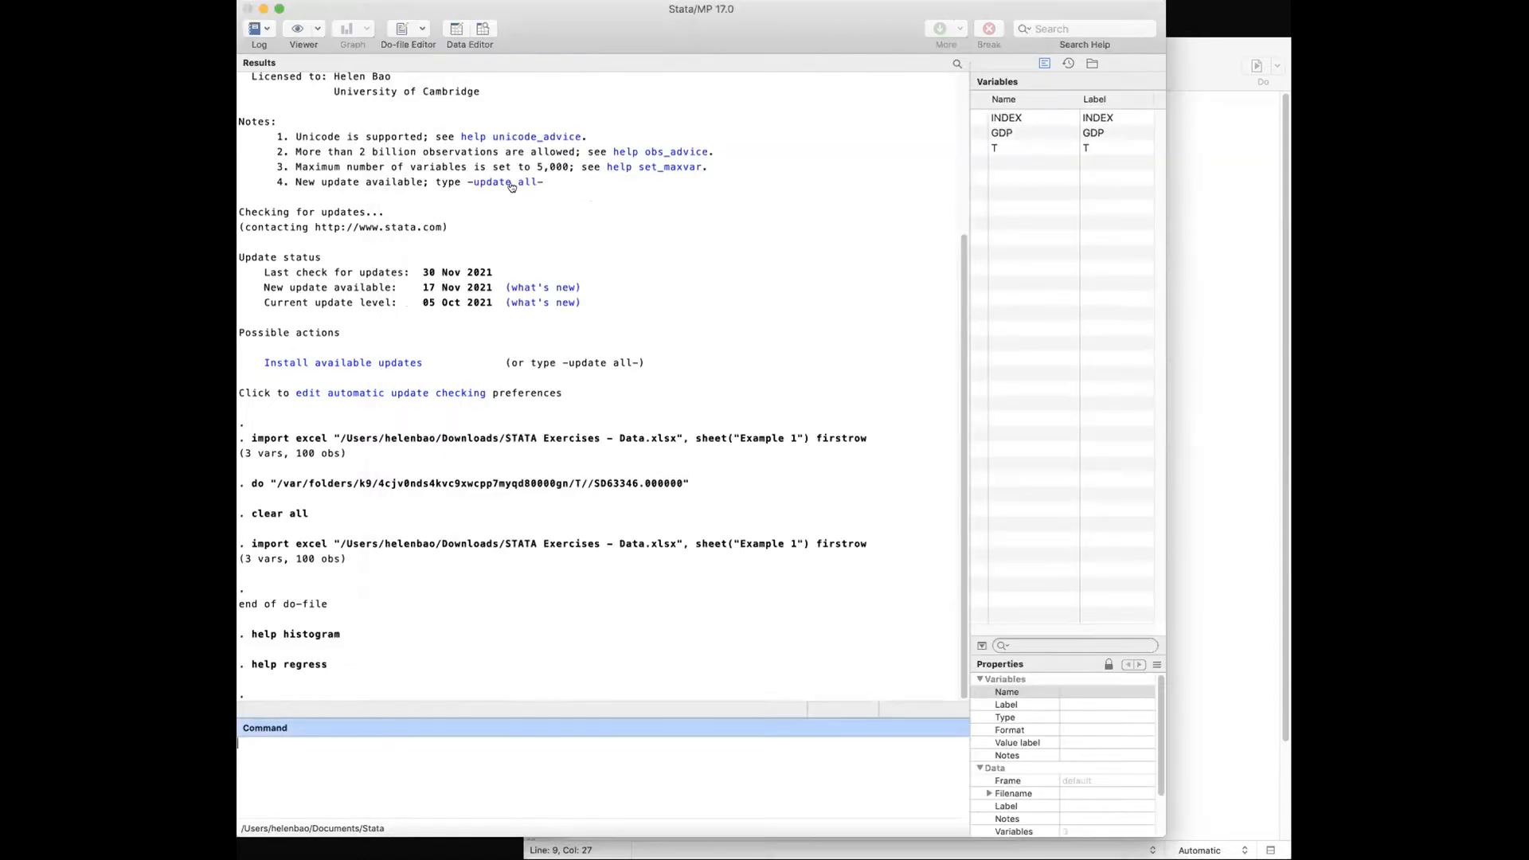
Run only the Question b line "histogram INDEX, frequency normal legend(on)" from the do-file.
left_click(1196, 274)
left_click(874, 148)
left_click_drag(873, 146, 533, 137)
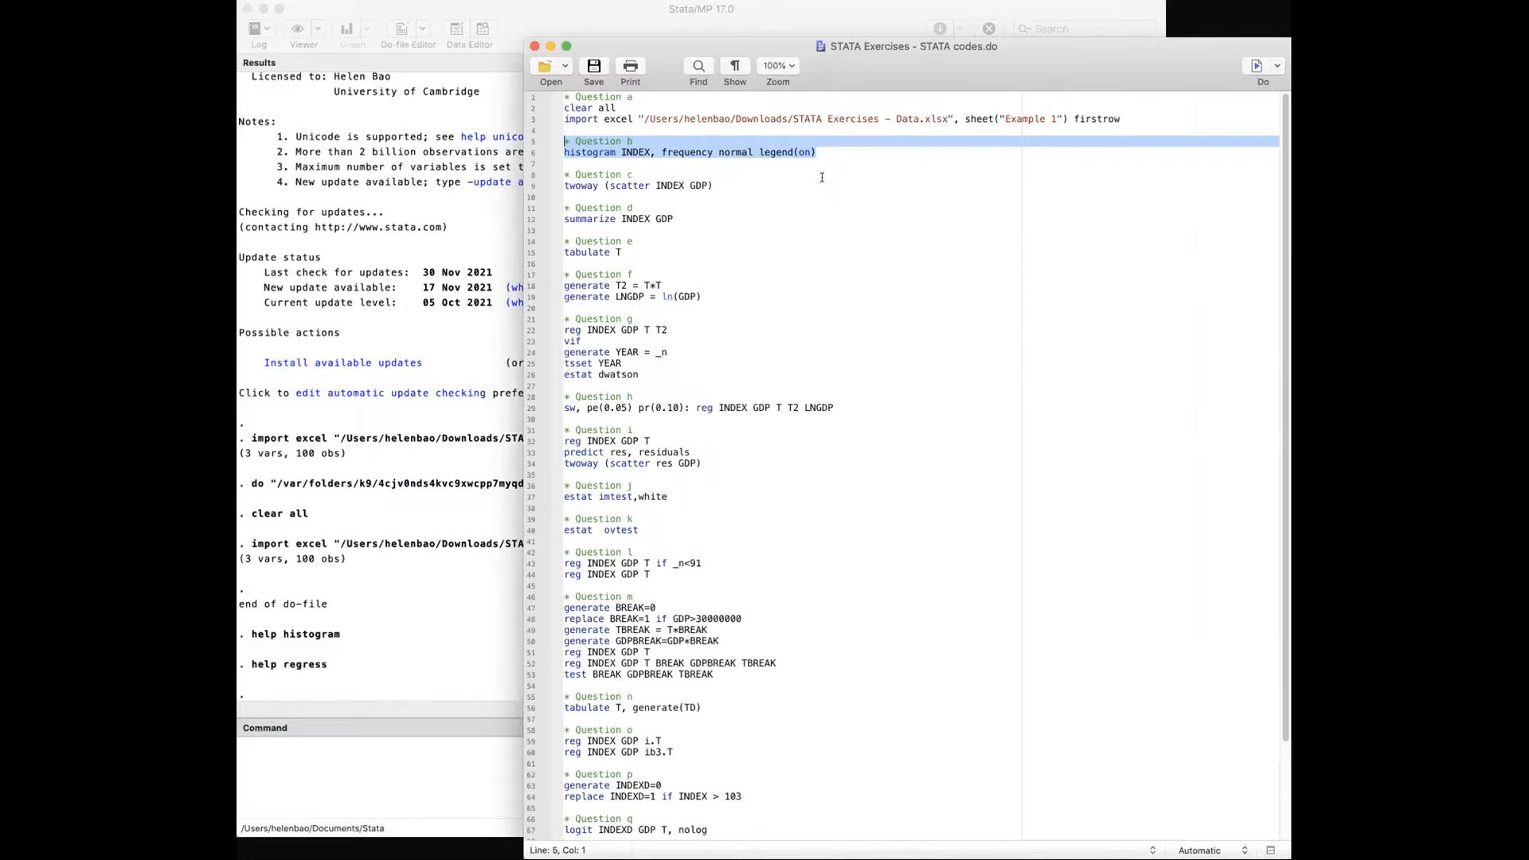
left_click_drag(817, 152, 564, 153)
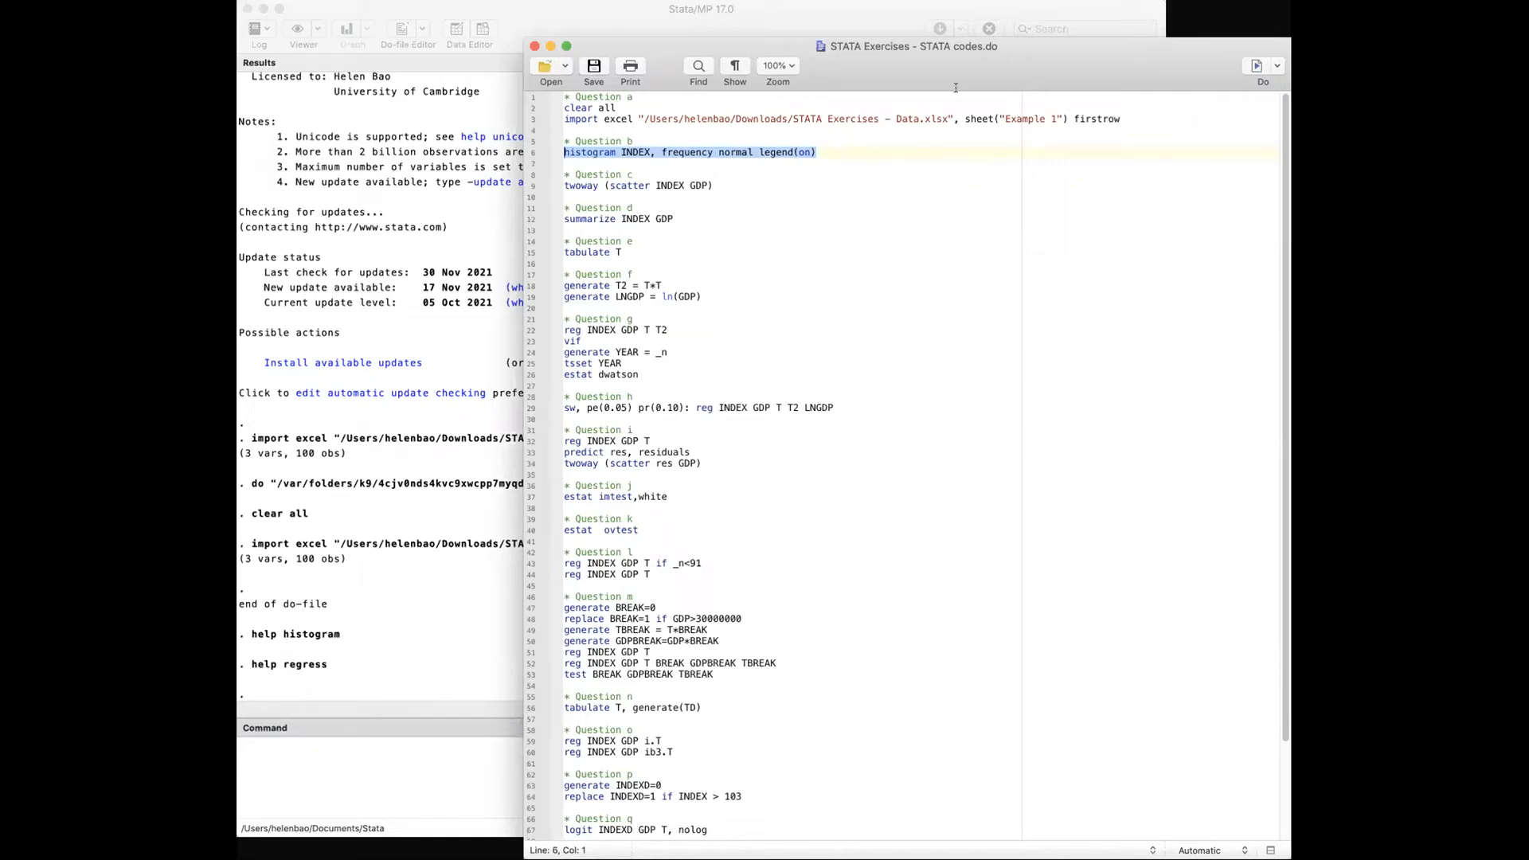
left_click(1255, 68)
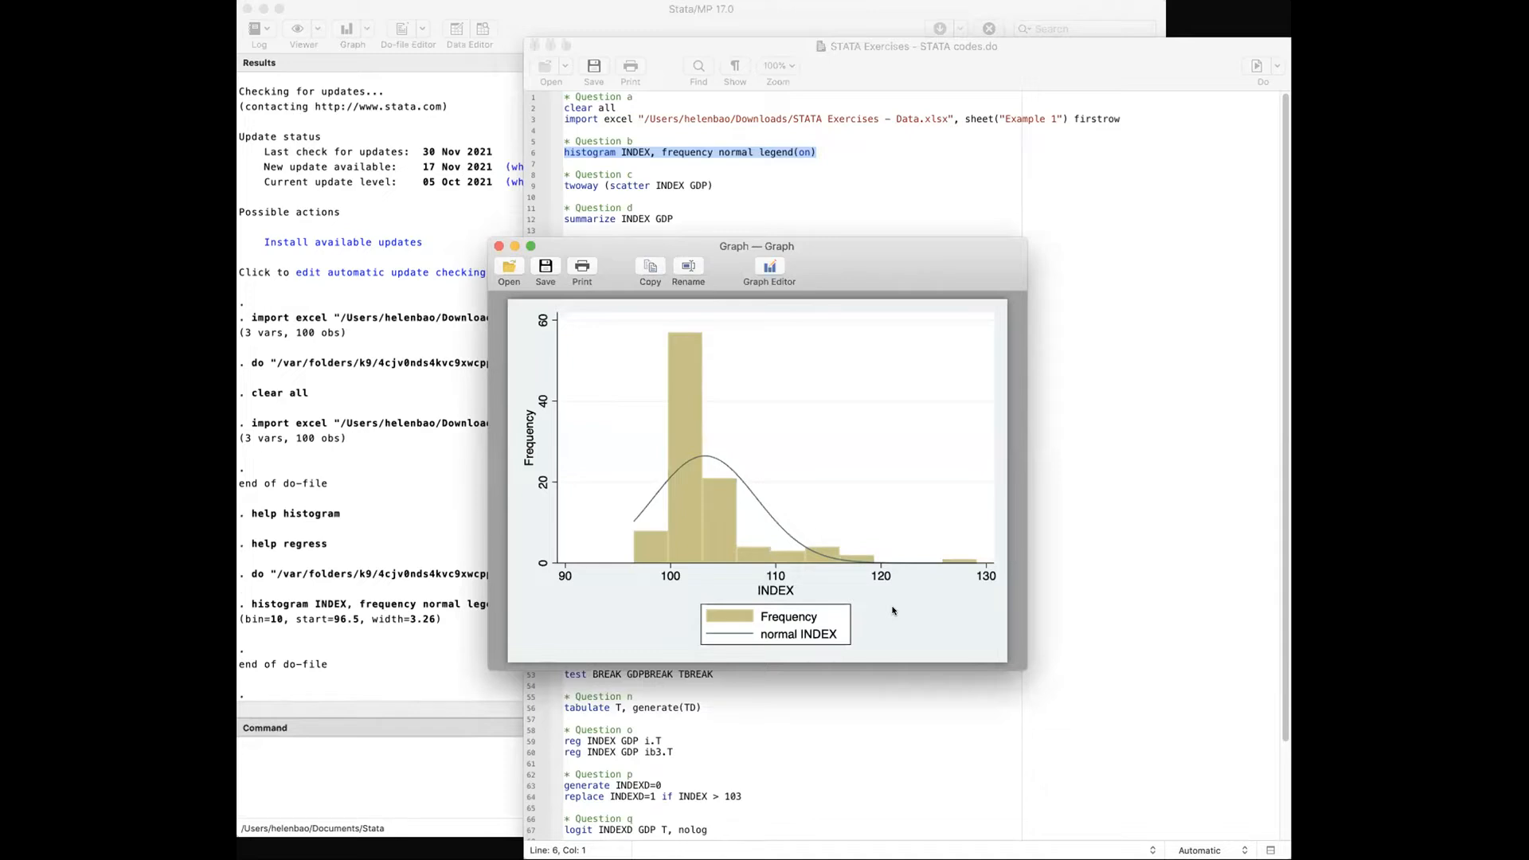
Return to the do-file and duplicate the Question b histogram command on a new line directly below it.
left_click(1165, 272)
key("Right")
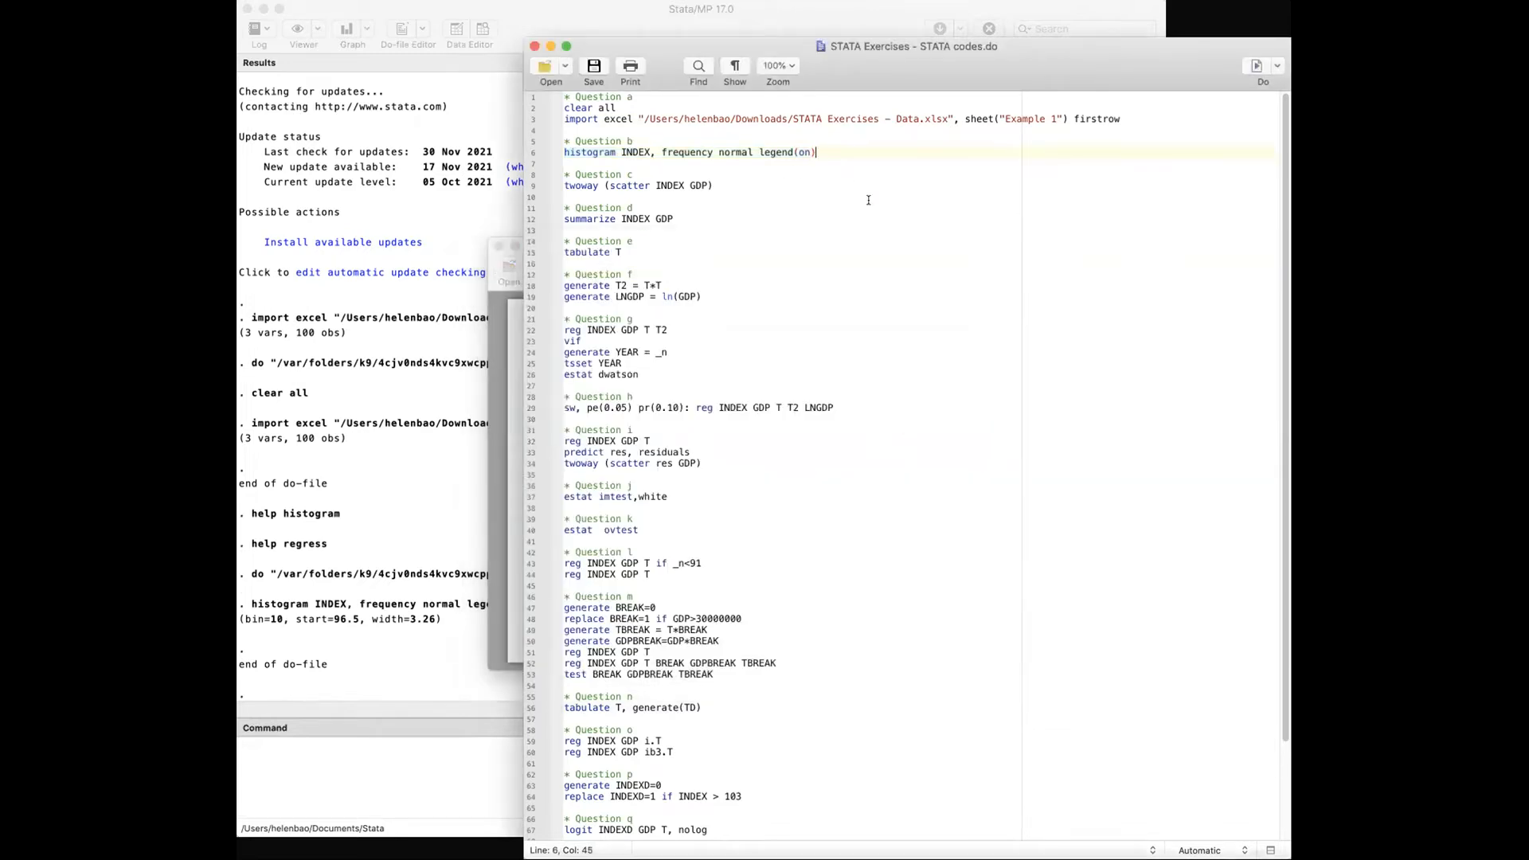
key("Return")
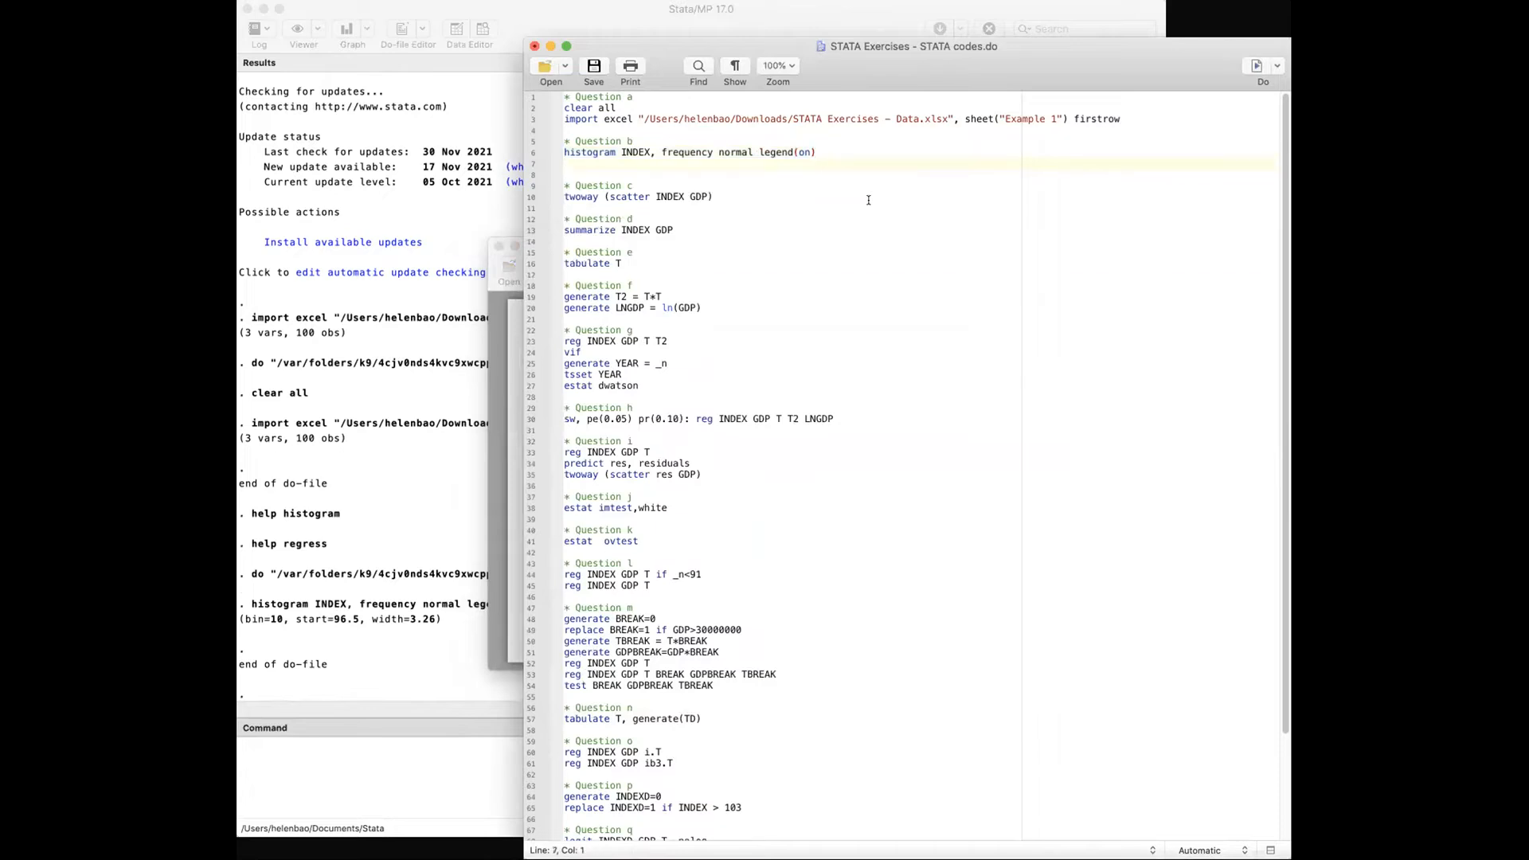
key("Up")
key("super+Right")
key("shift+super+Left")
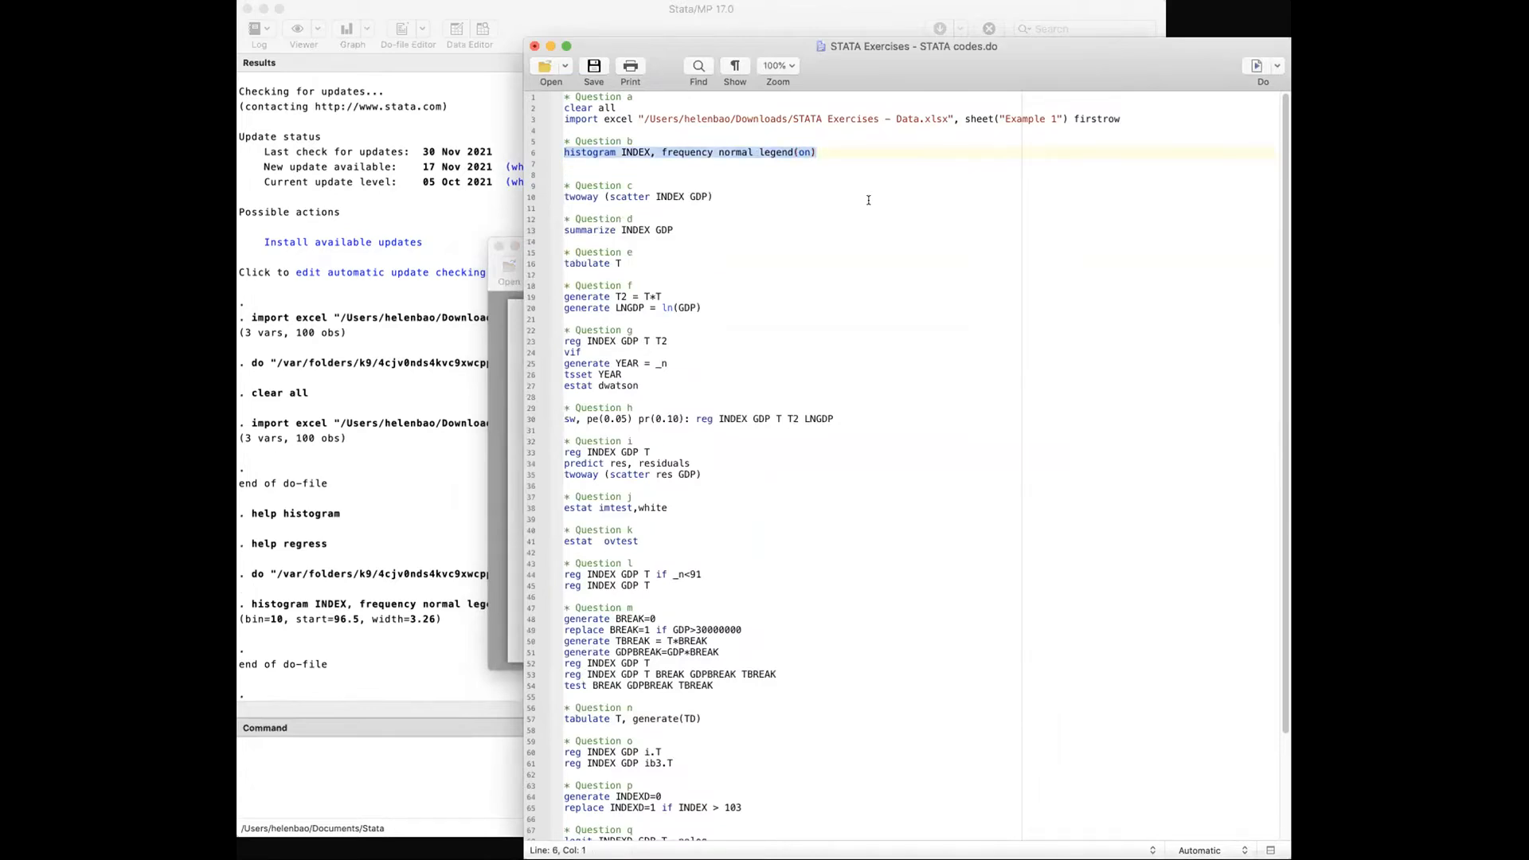
key("super+c")
key("Down")
key("super+v")
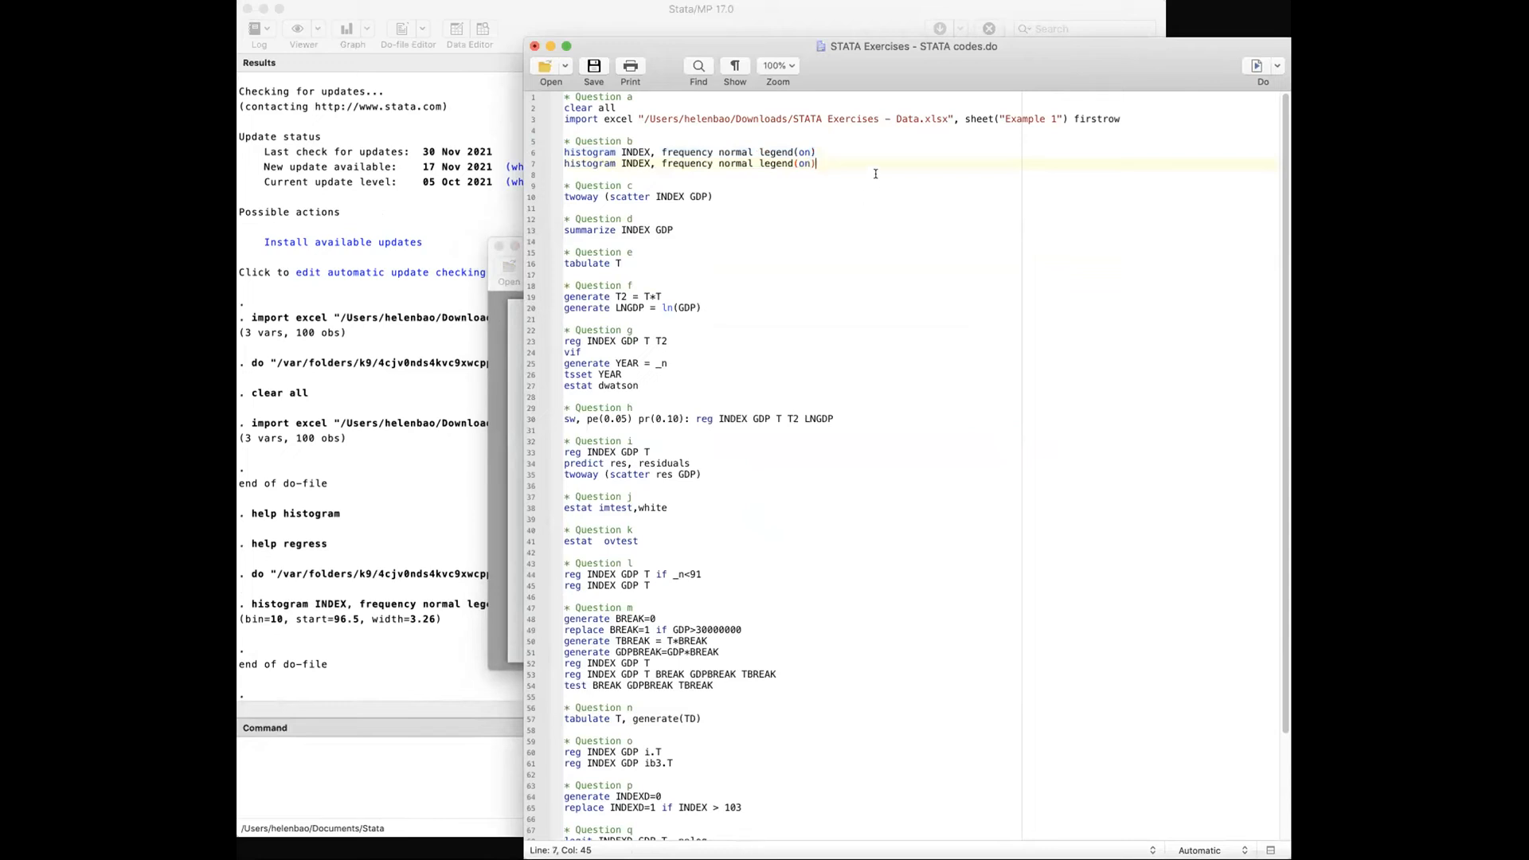
Replace the variable INDEX with T in the duplicated histogram command, dismissing the autocomplete suggestions.
double_click(637, 163)
key("BackSpace")
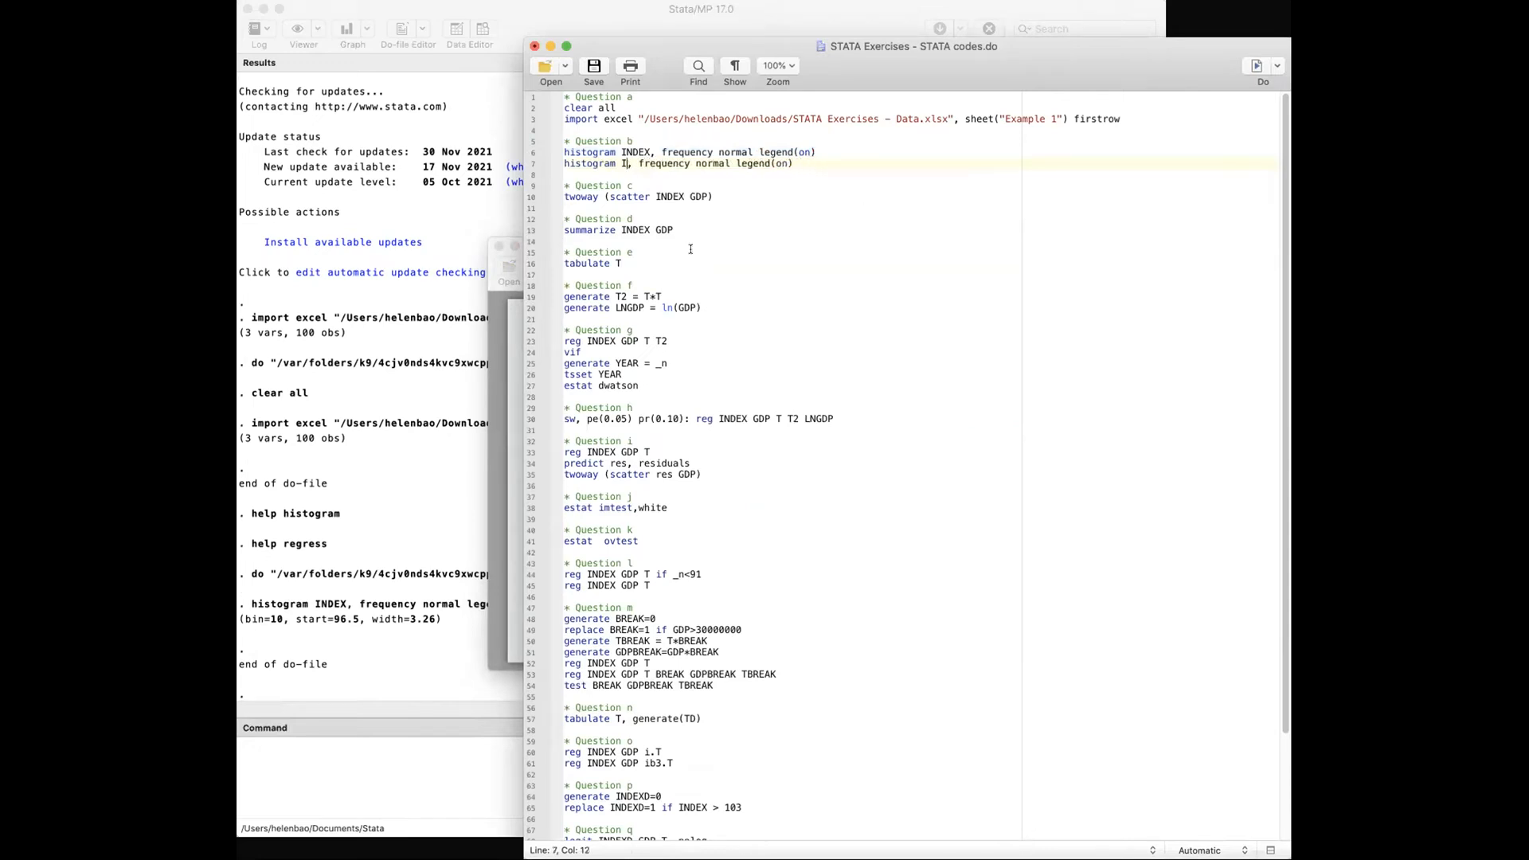
type("T")
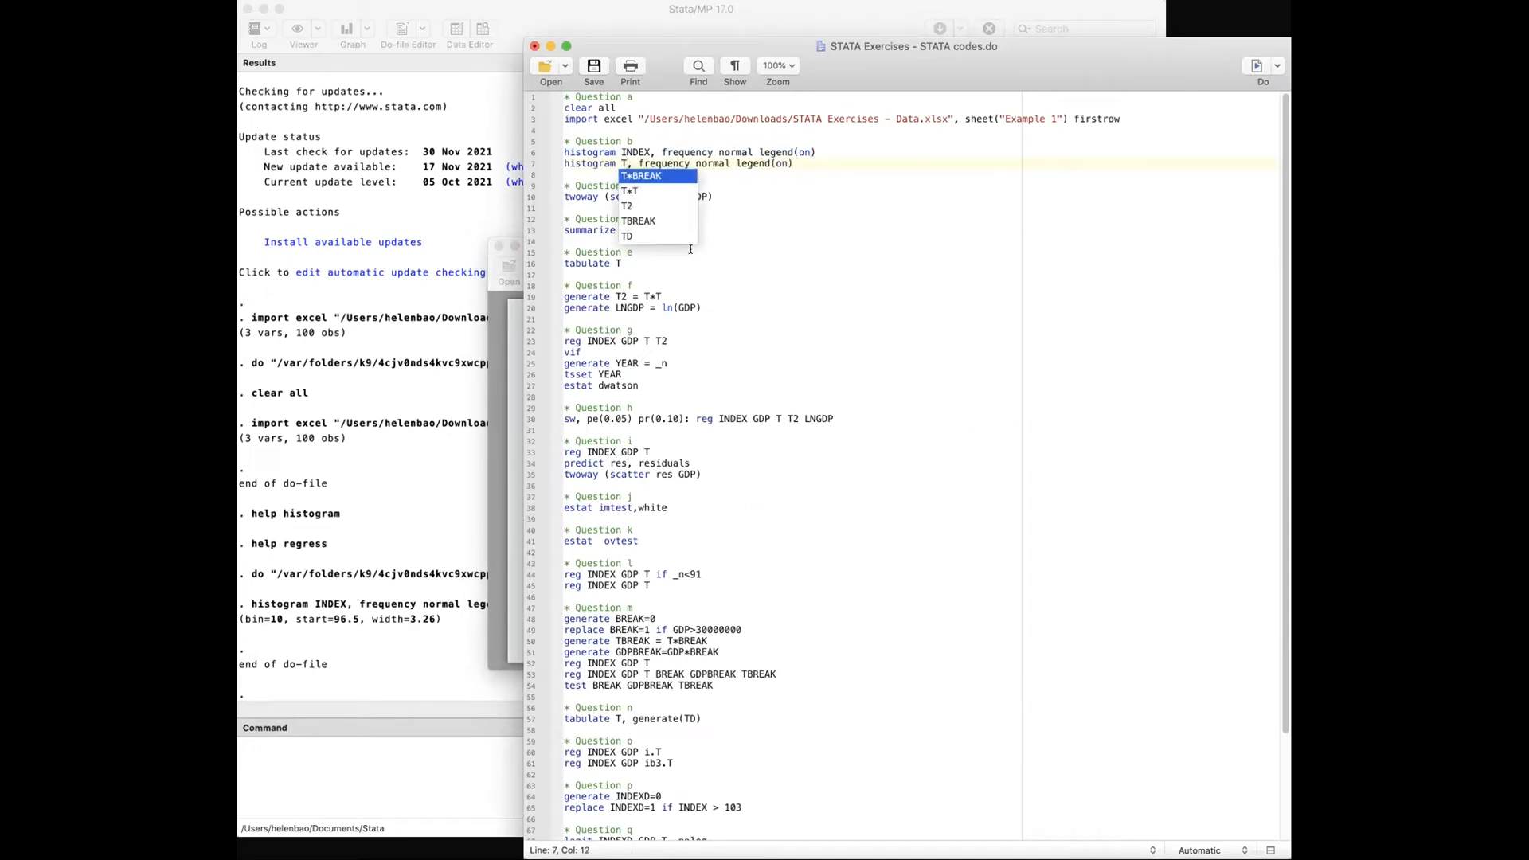
left_click(808, 204)
Run only the line "histogram T, frequency normal legend(on)", view its graph and return to the do-file.
left_click_drag(802, 164, 556, 164)
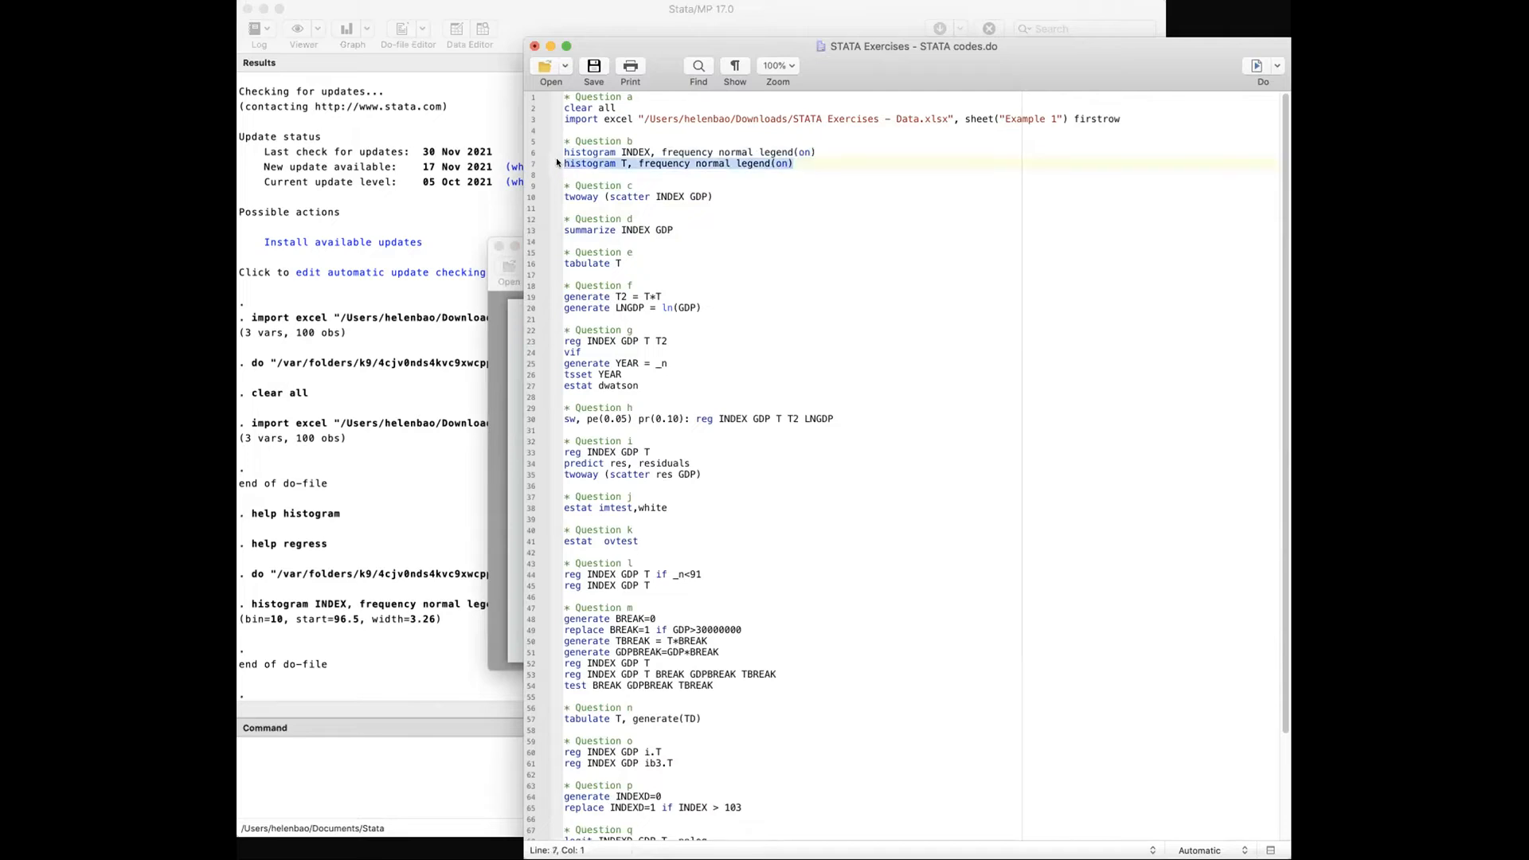
left_click(1255, 67)
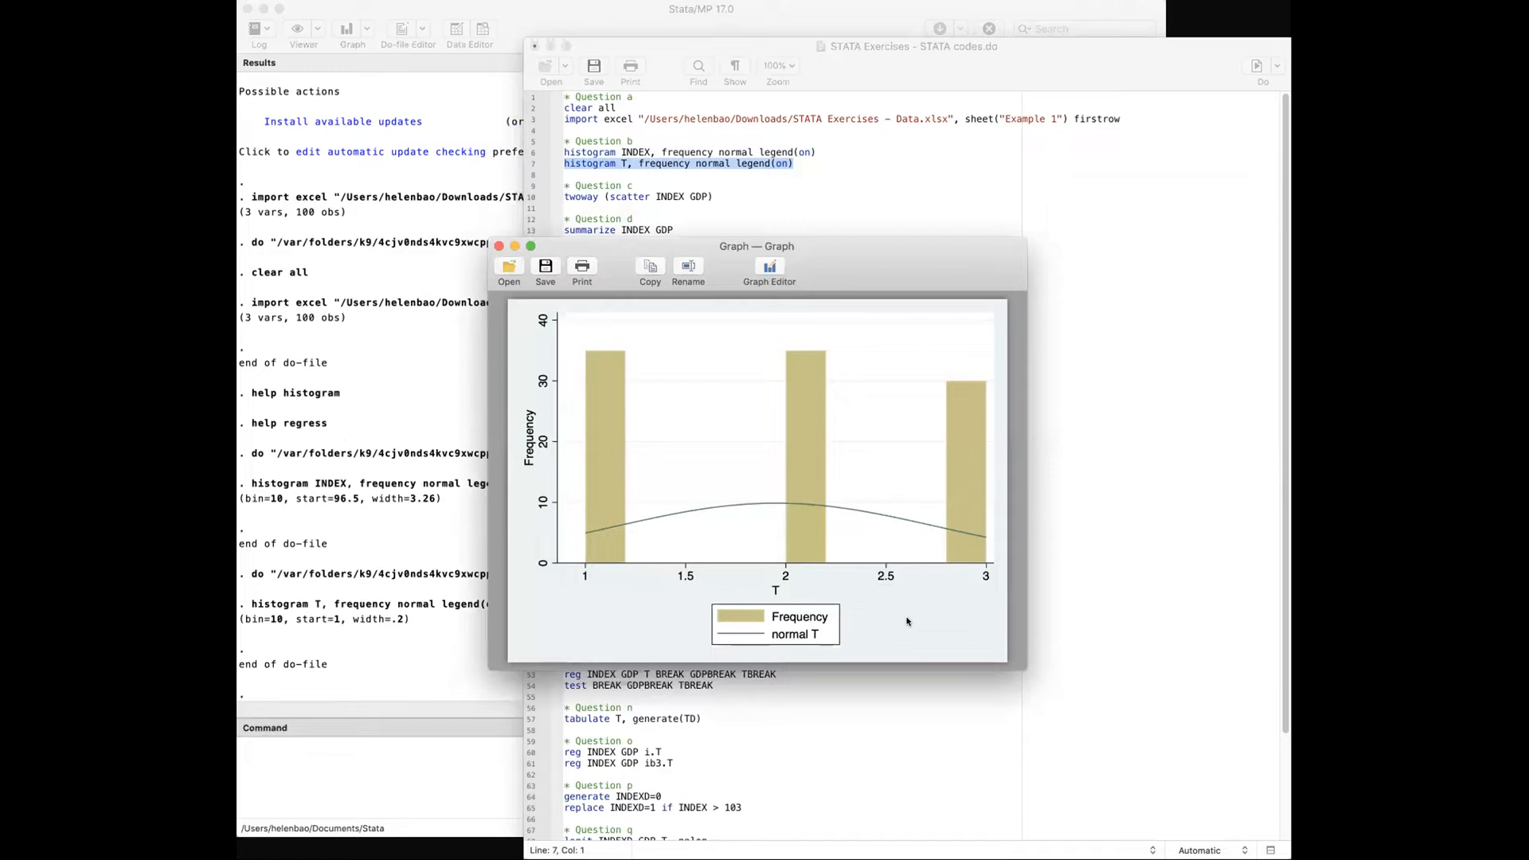
left_click(824, 176)
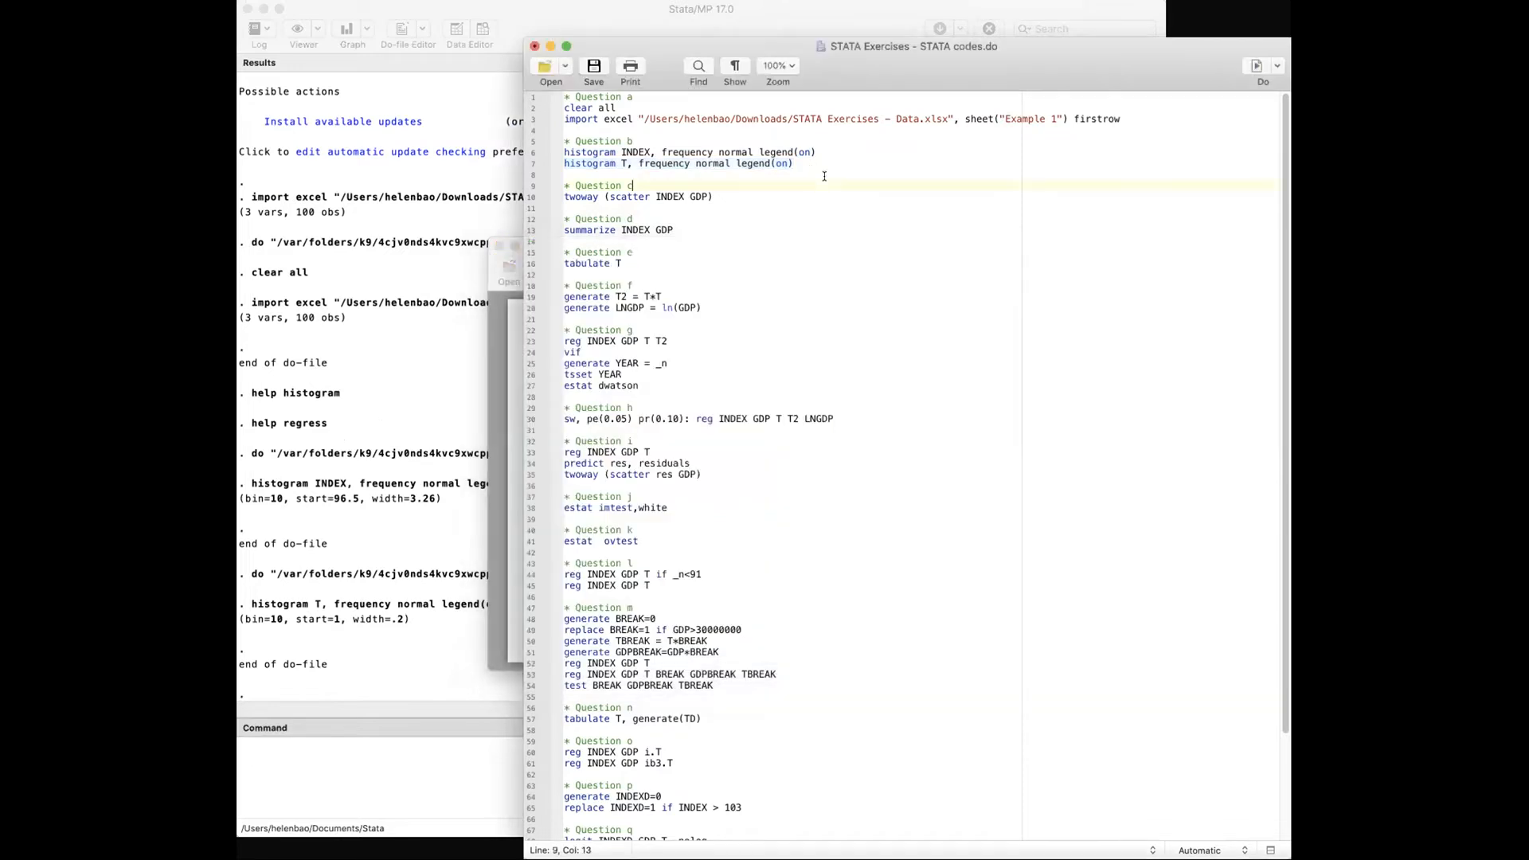
Delete the line "histogram T, frequency normal legend(on)" and its line break from the Question b section.
left_click_drag(794, 164, 549, 161)
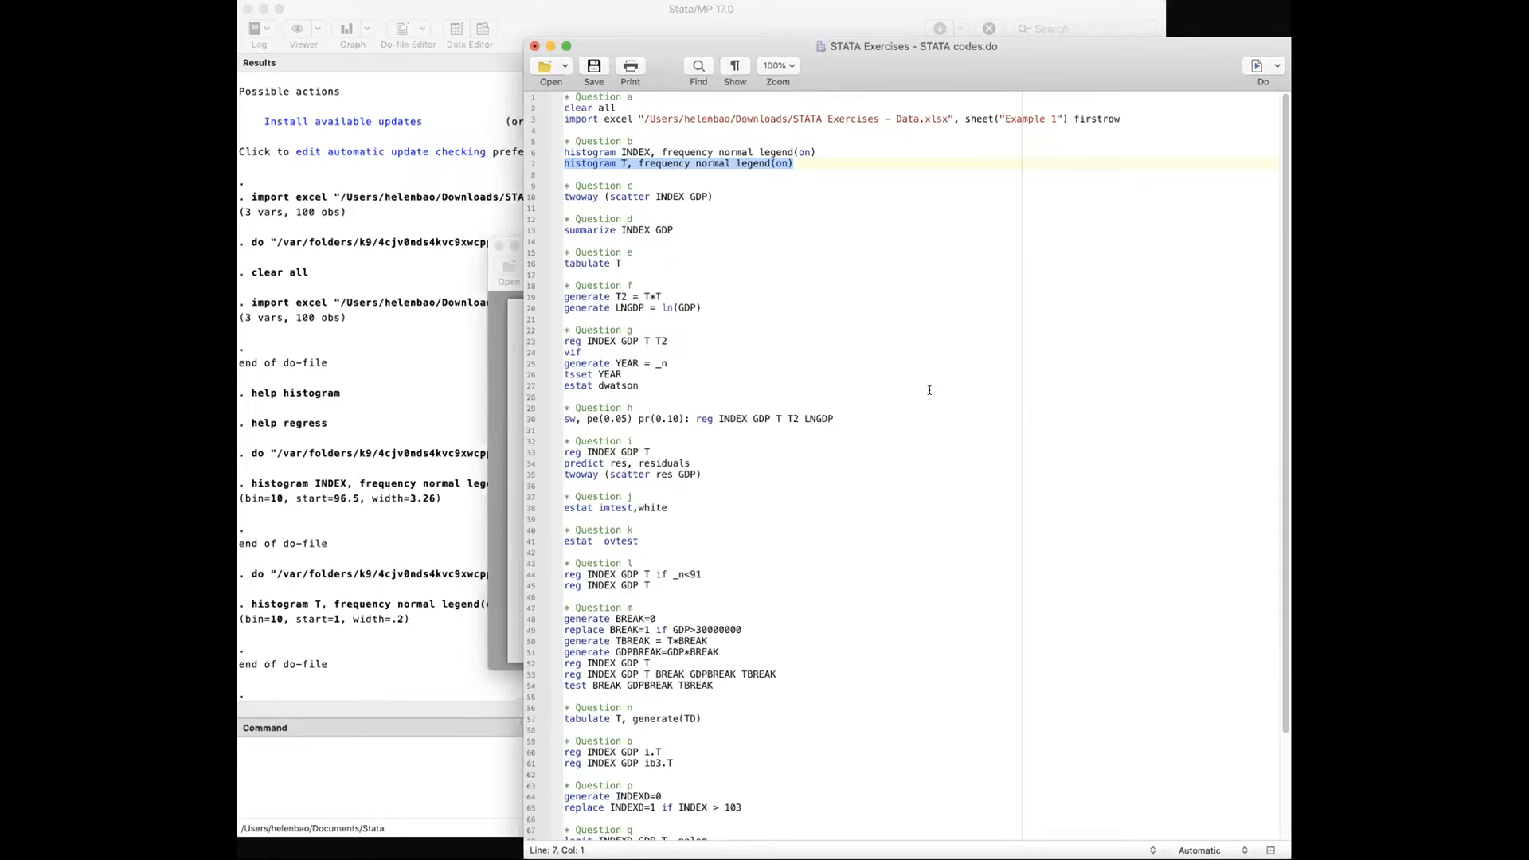
key("BackSpace")
key("Delete")
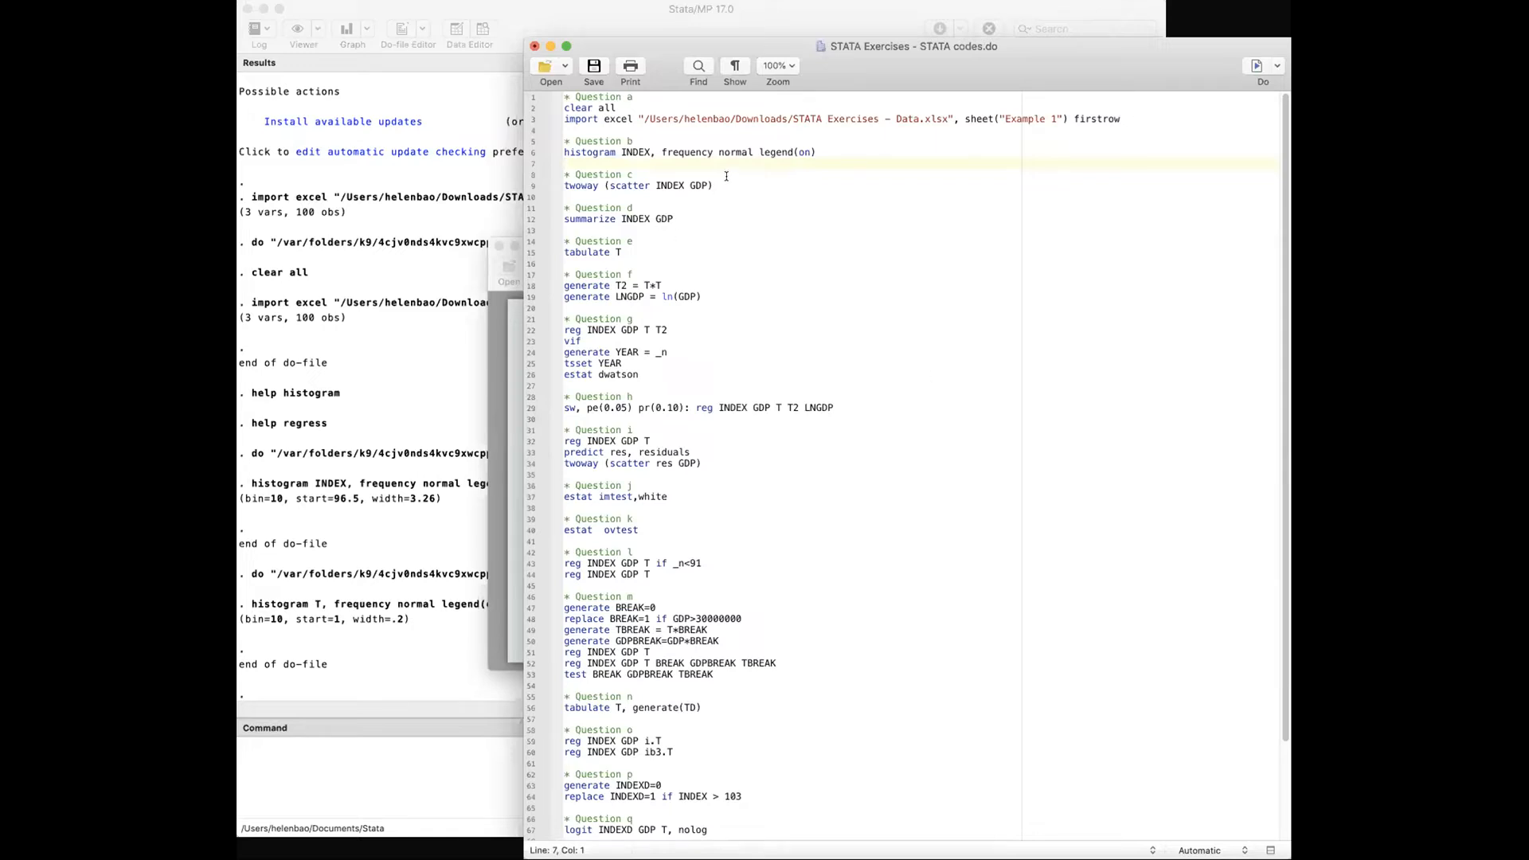
Run only the Question c line "twoway (scatter INDEX GDP)" and close the resulting scatter plot.
left_click_drag(714, 186, 564, 186)
left_click(586, 200)
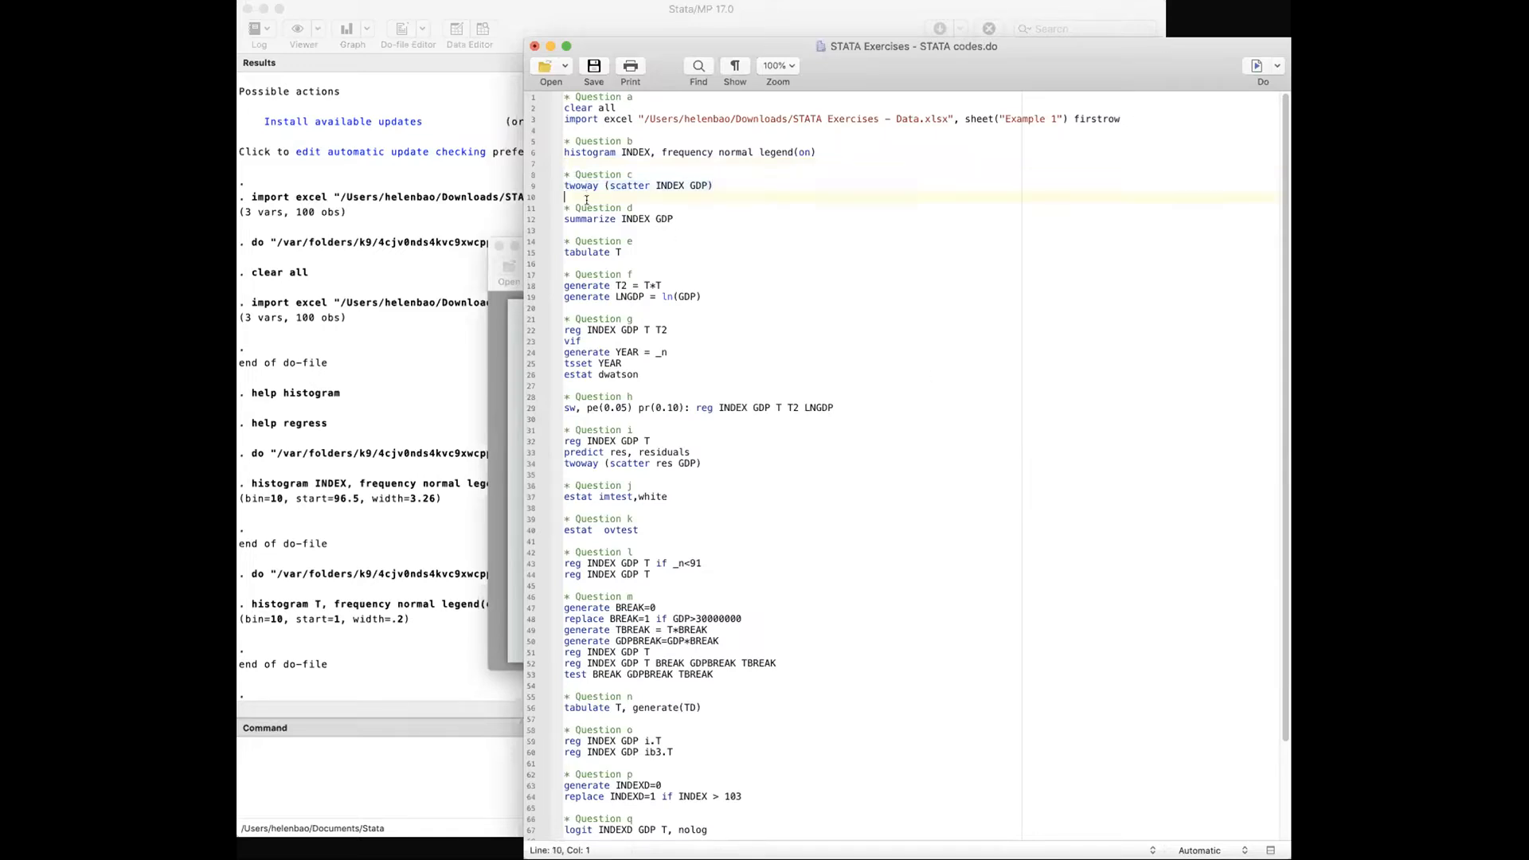
left_click(655, 186)
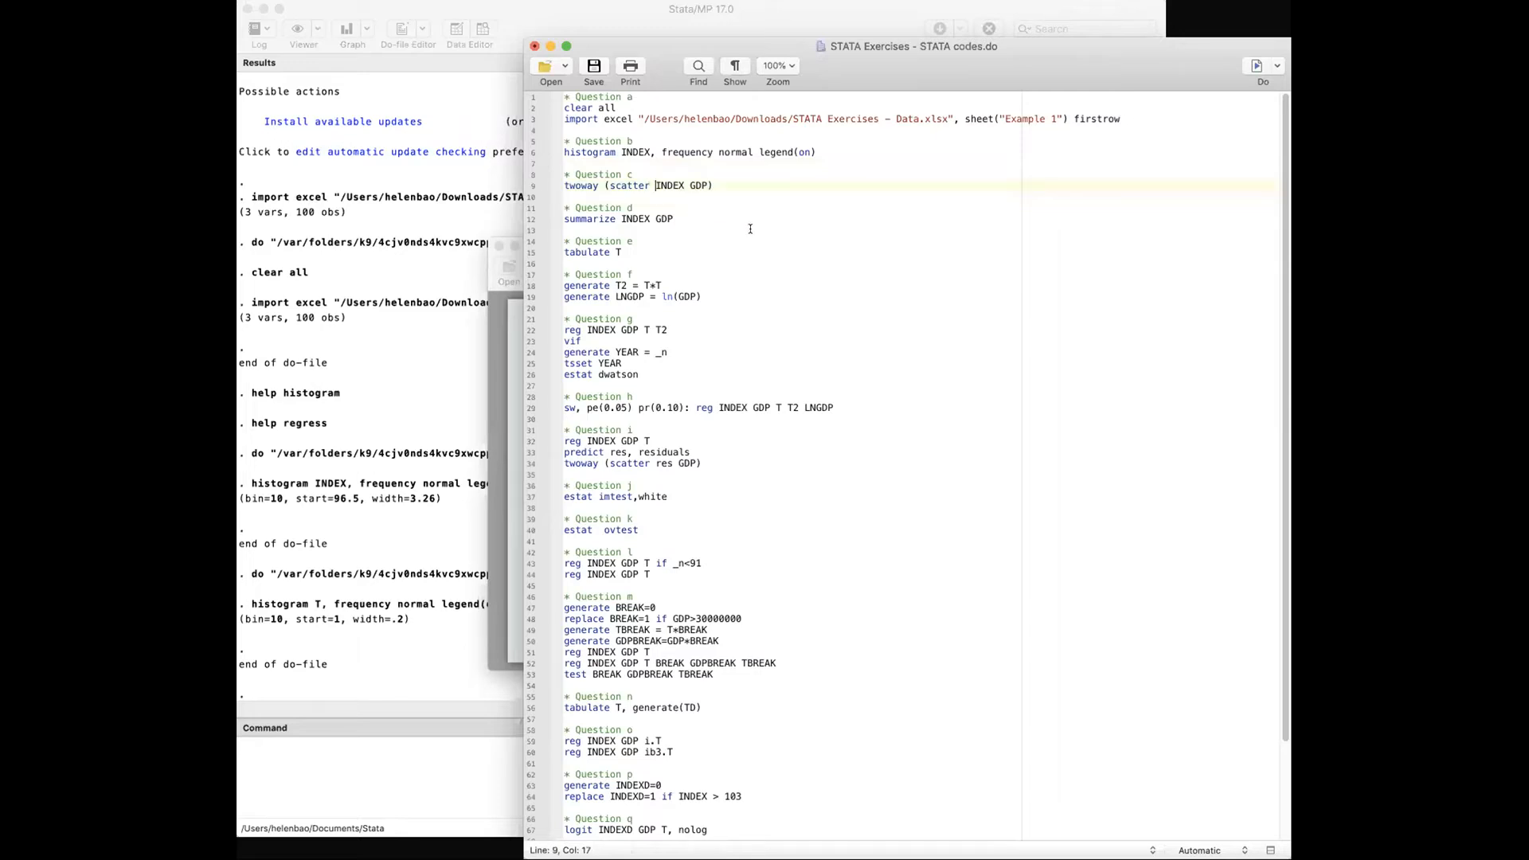
left_click(708, 183)
left_click_drag(724, 184, 548, 185)
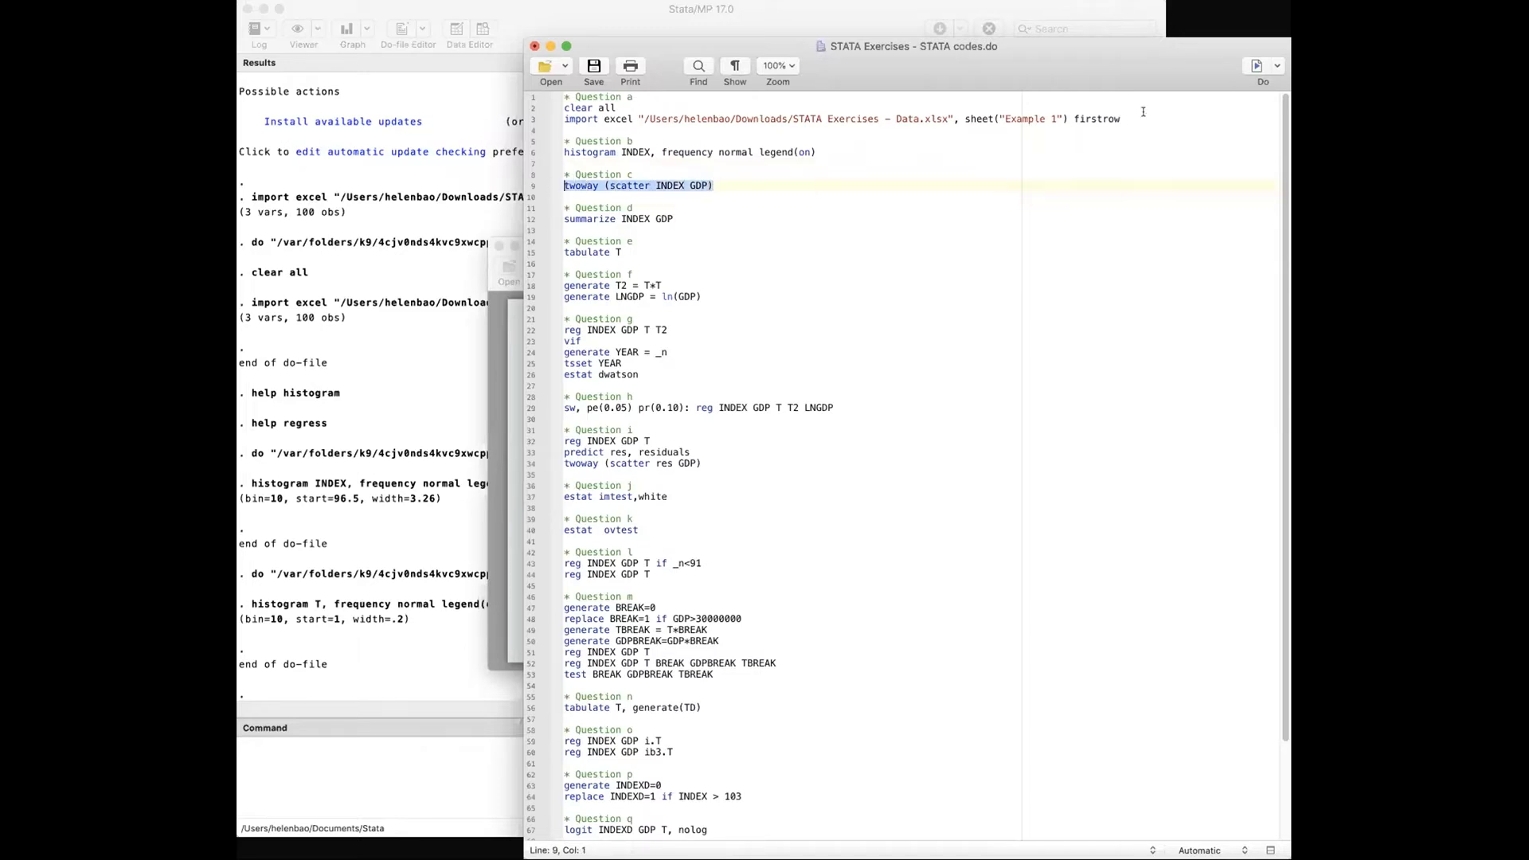
left_click(1256, 67)
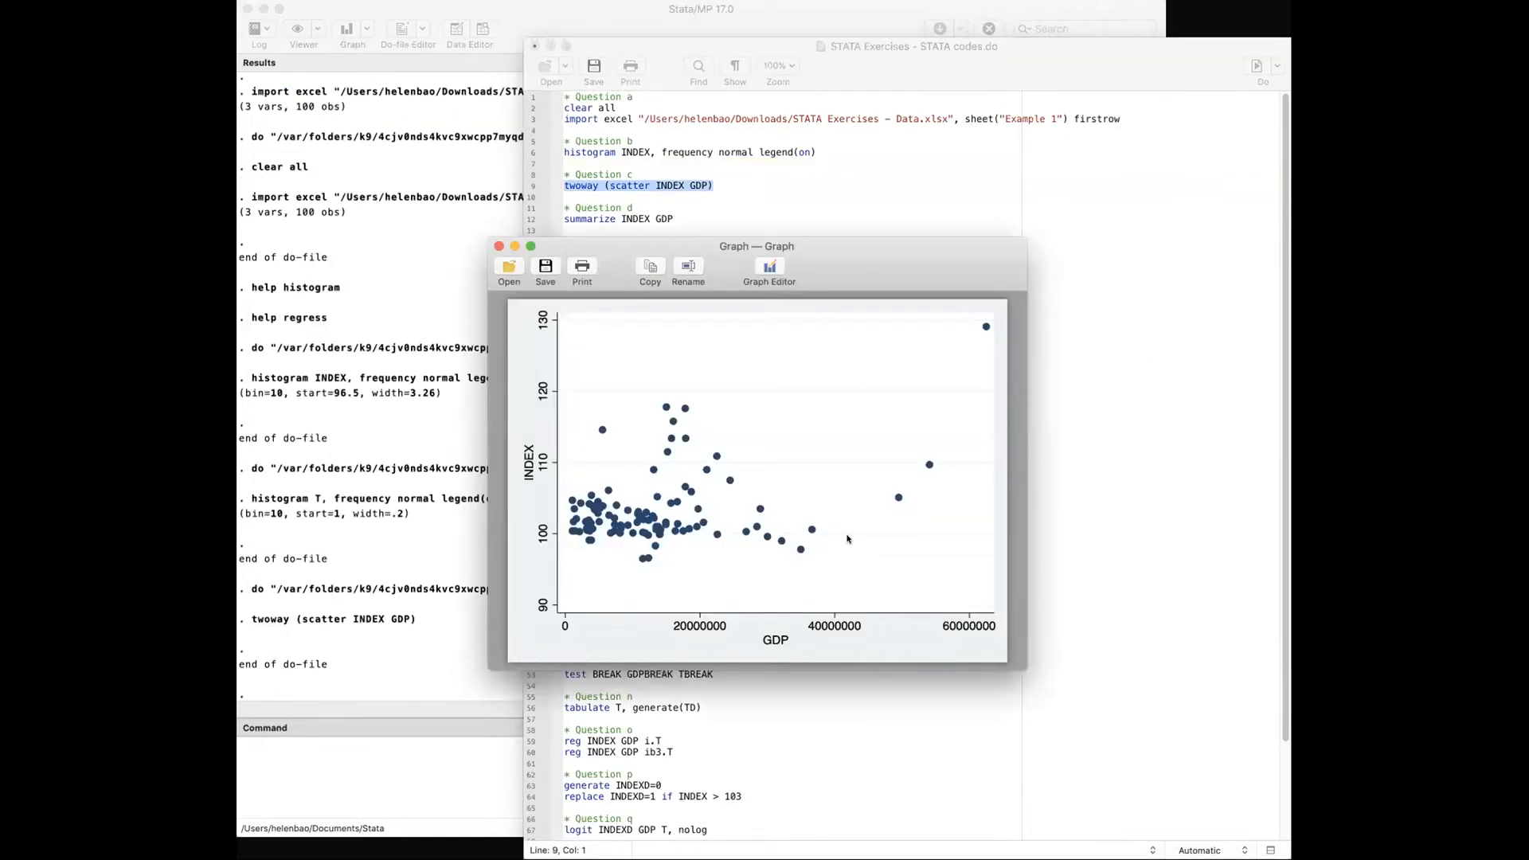
left_click(498, 246)
Run only the Question d line "summarize INDEX GDP", view its results and return to the do-file.
left_click(716, 228)
key("shift+Up")
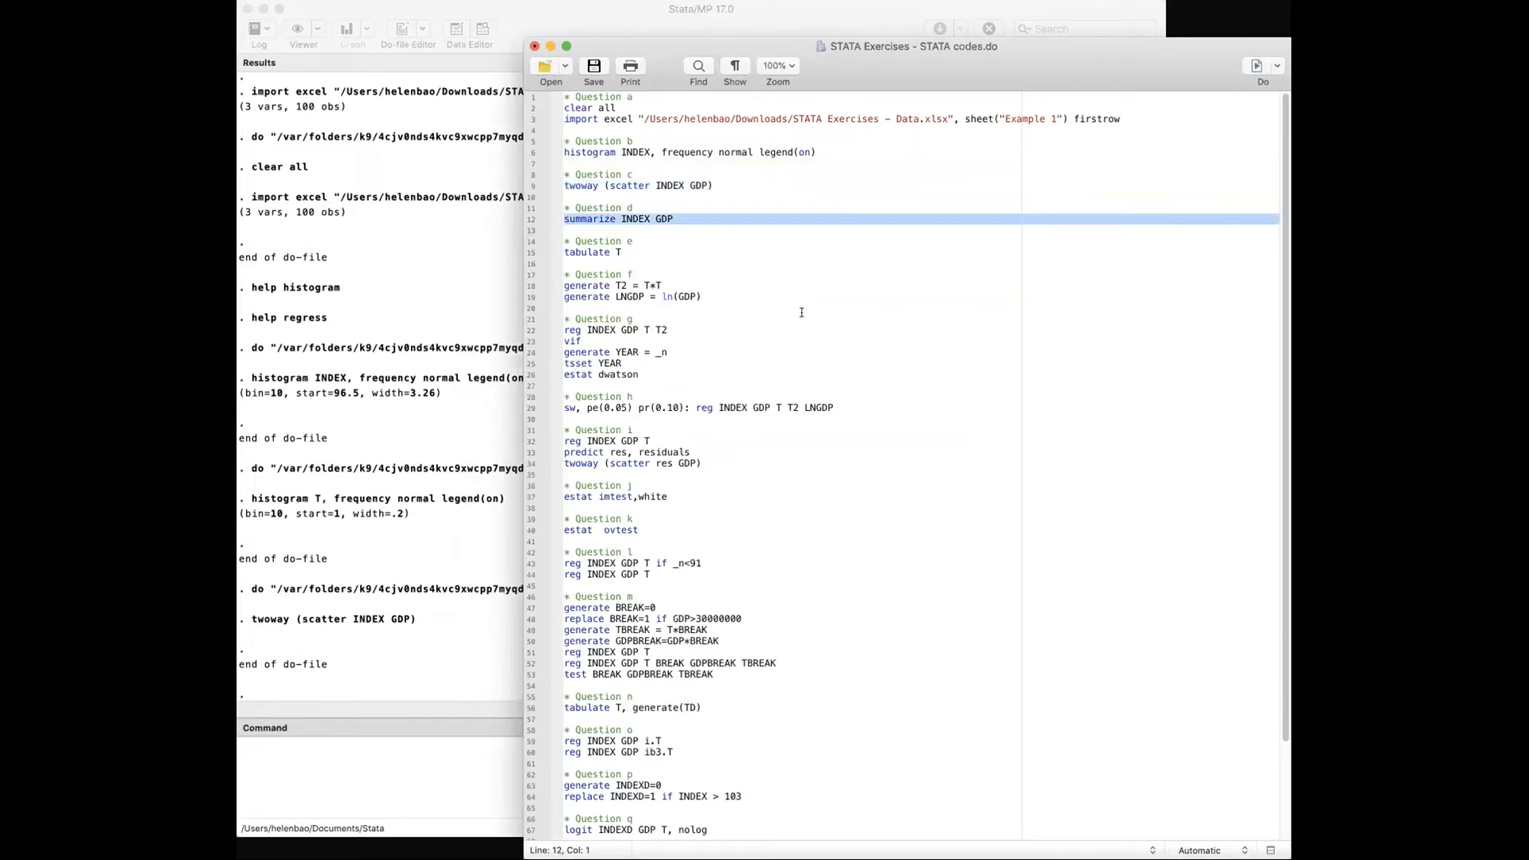
left_click(1256, 67)
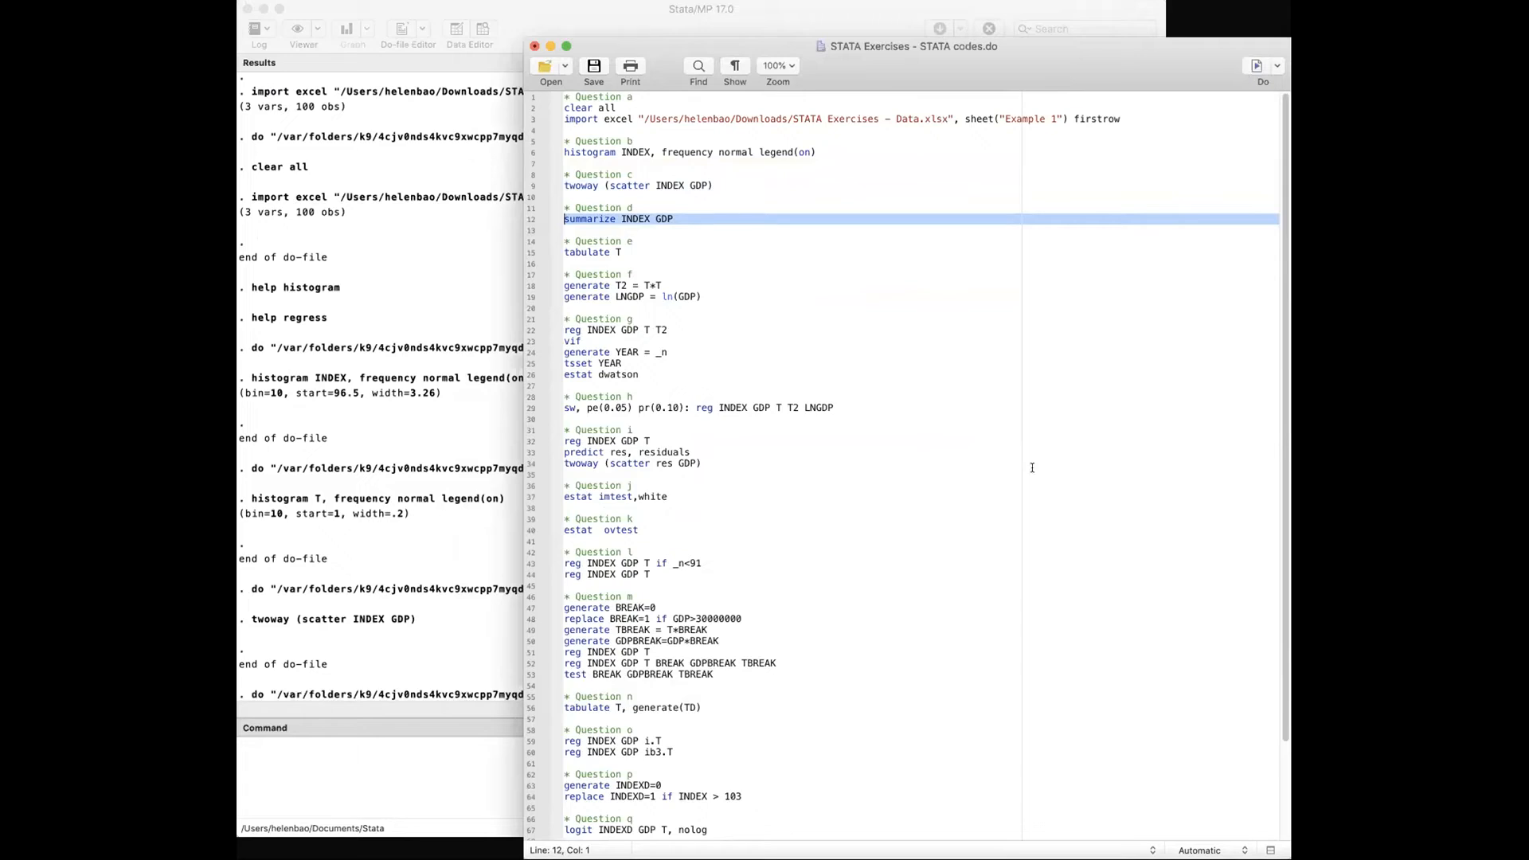
left_click(392, 563)
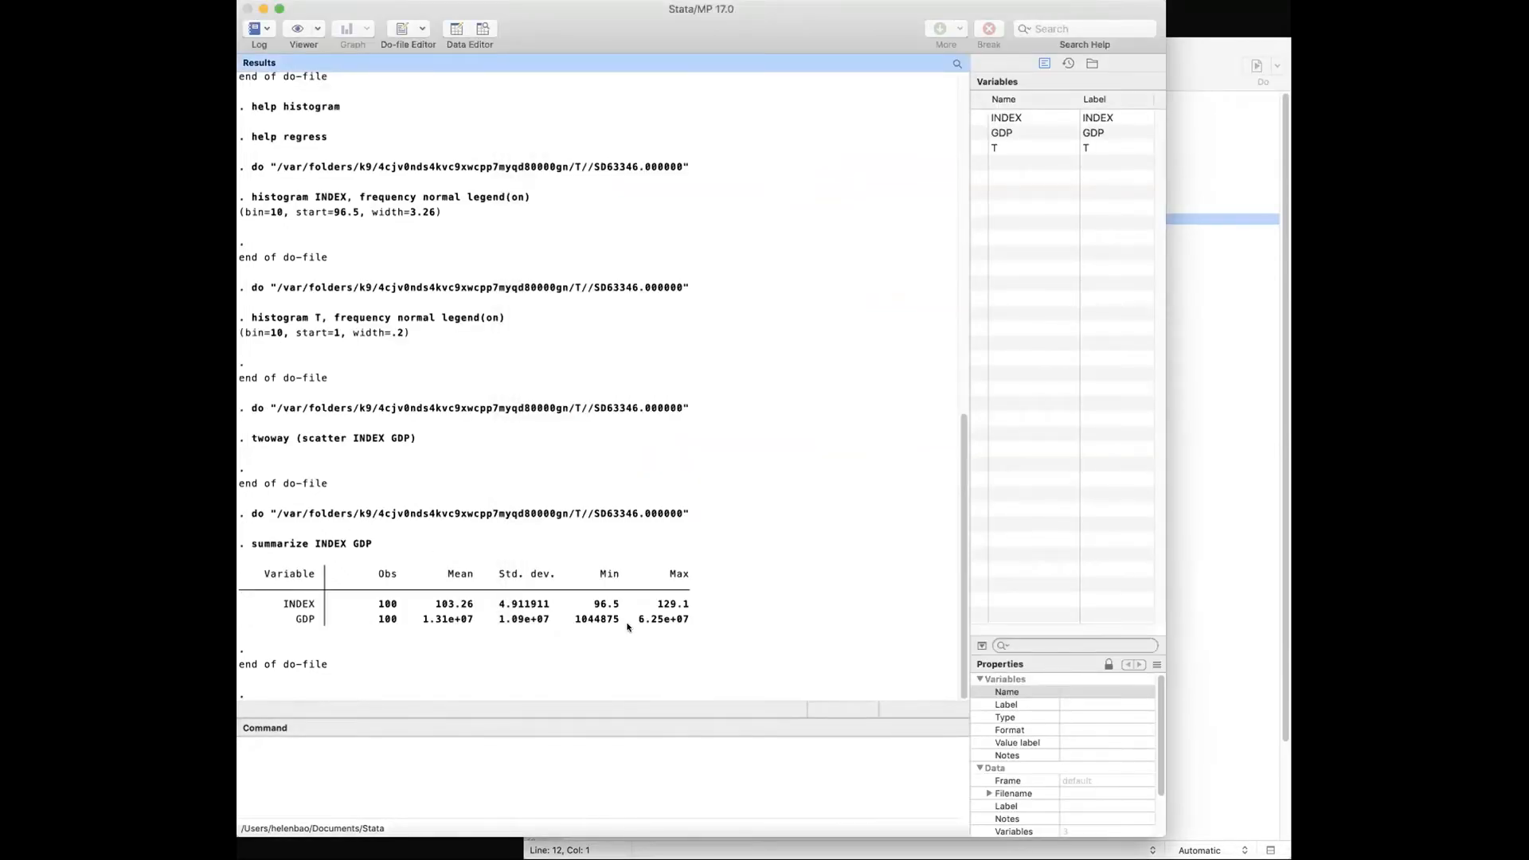
left_click(1218, 285)
Try to run the Question g commands from "reg INDEX GDP T T2" through "estat dwatson", check the results and return to the do-file.
left_click(679, 352)
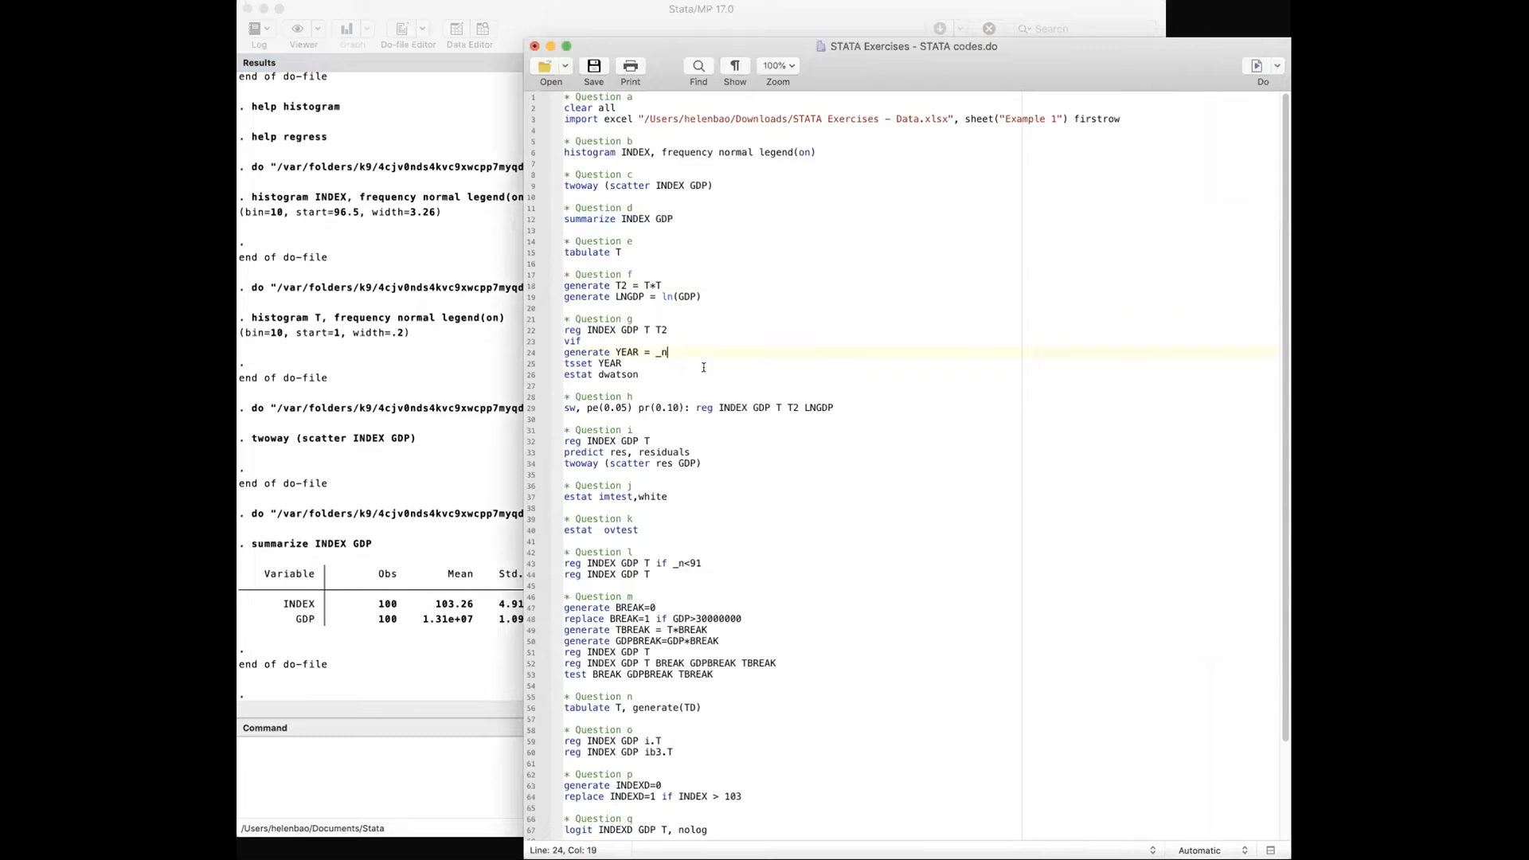
left_click_drag(682, 375, 553, 320)
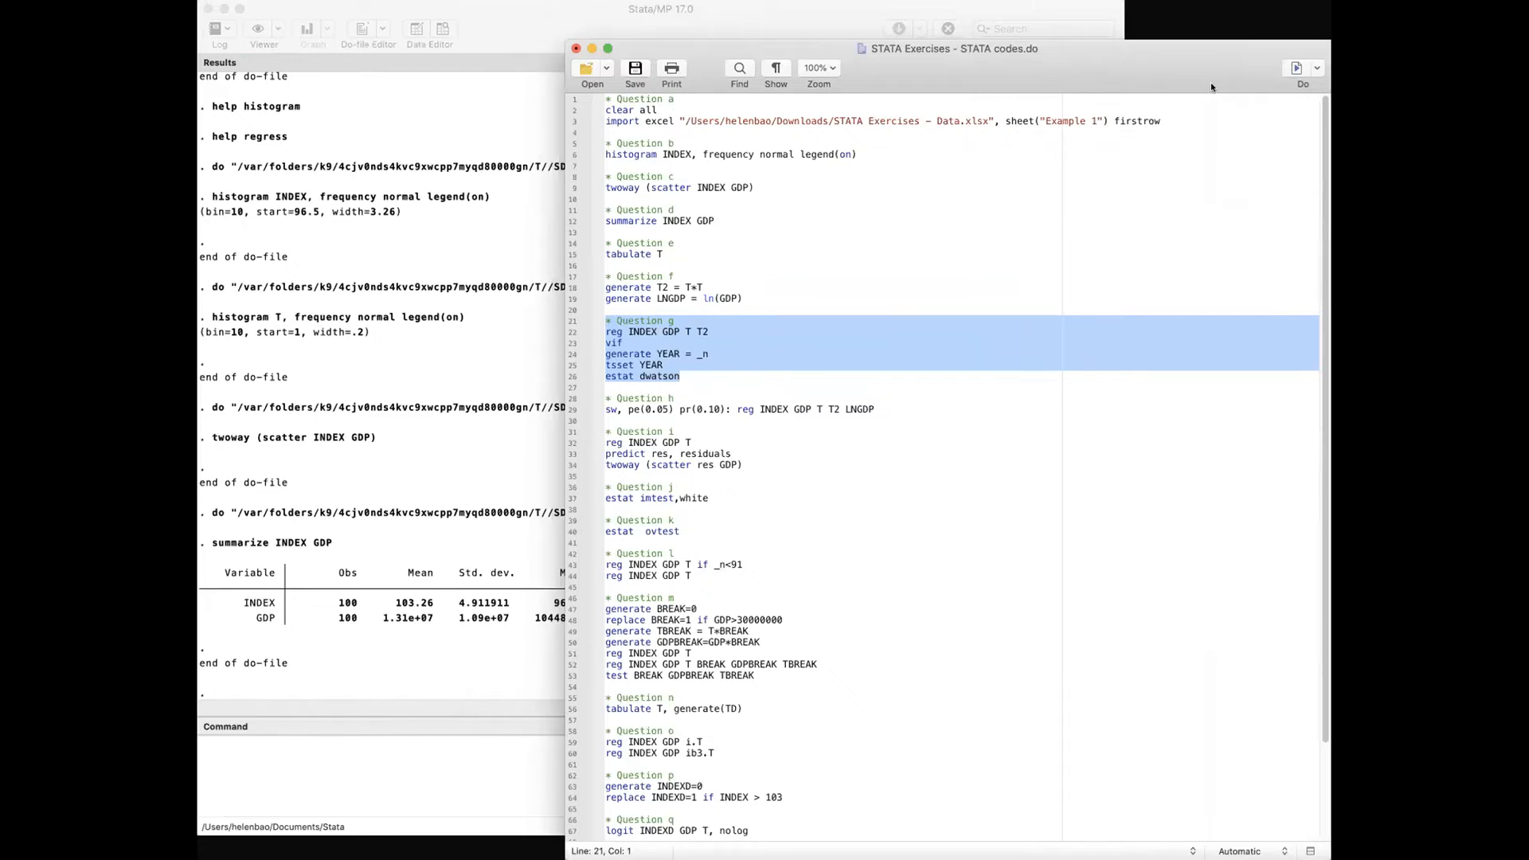
left_click_drag(667, 364, 577, 368)
left_click_drag(695, 371, 590, 334)
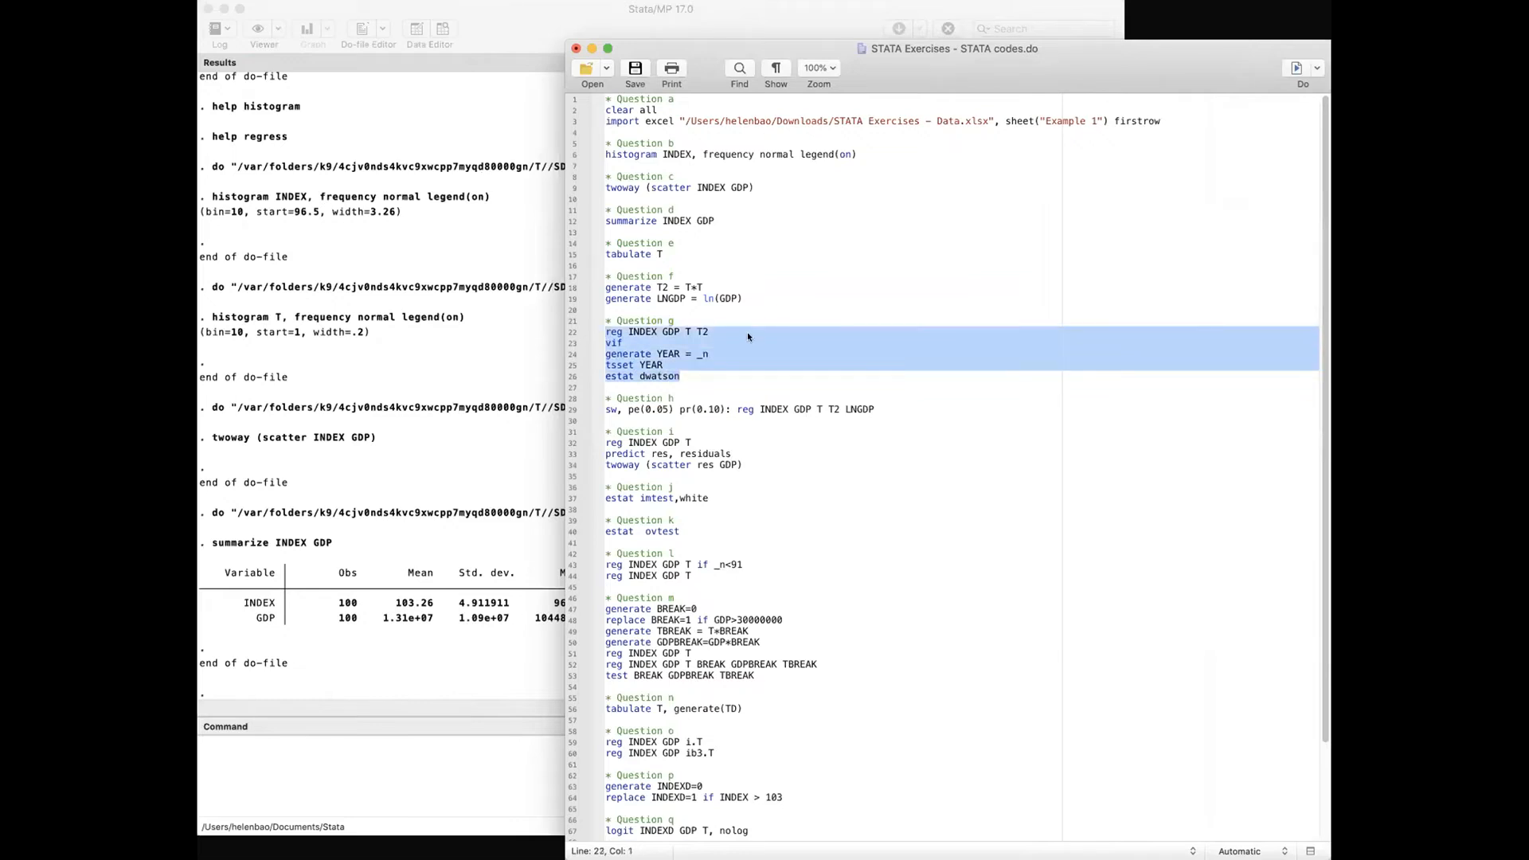
left_click(1293, 68)
left_click(523, 13)
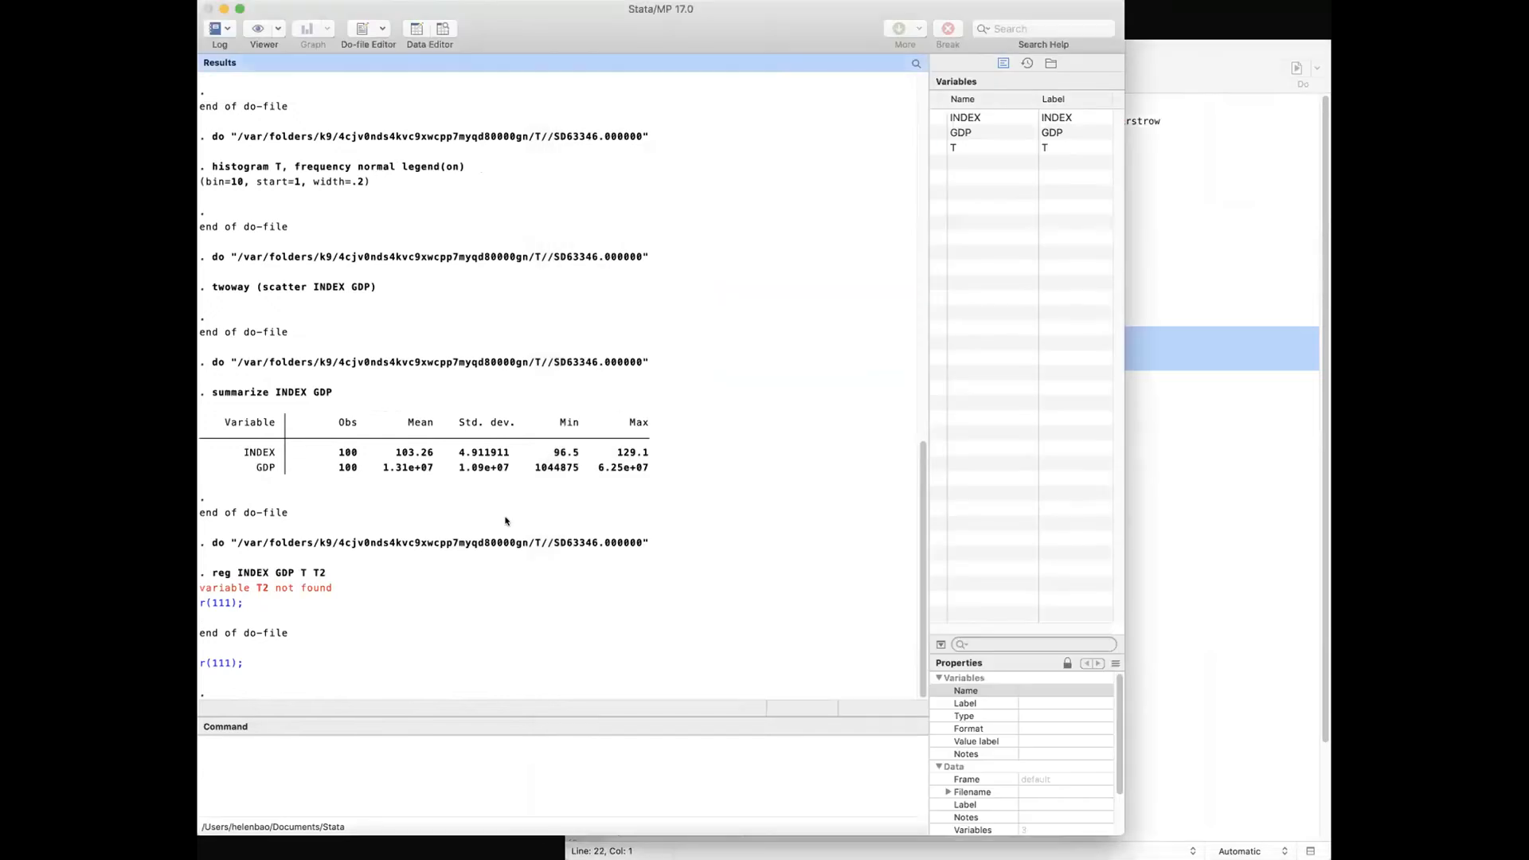
left_click(1243, 65)
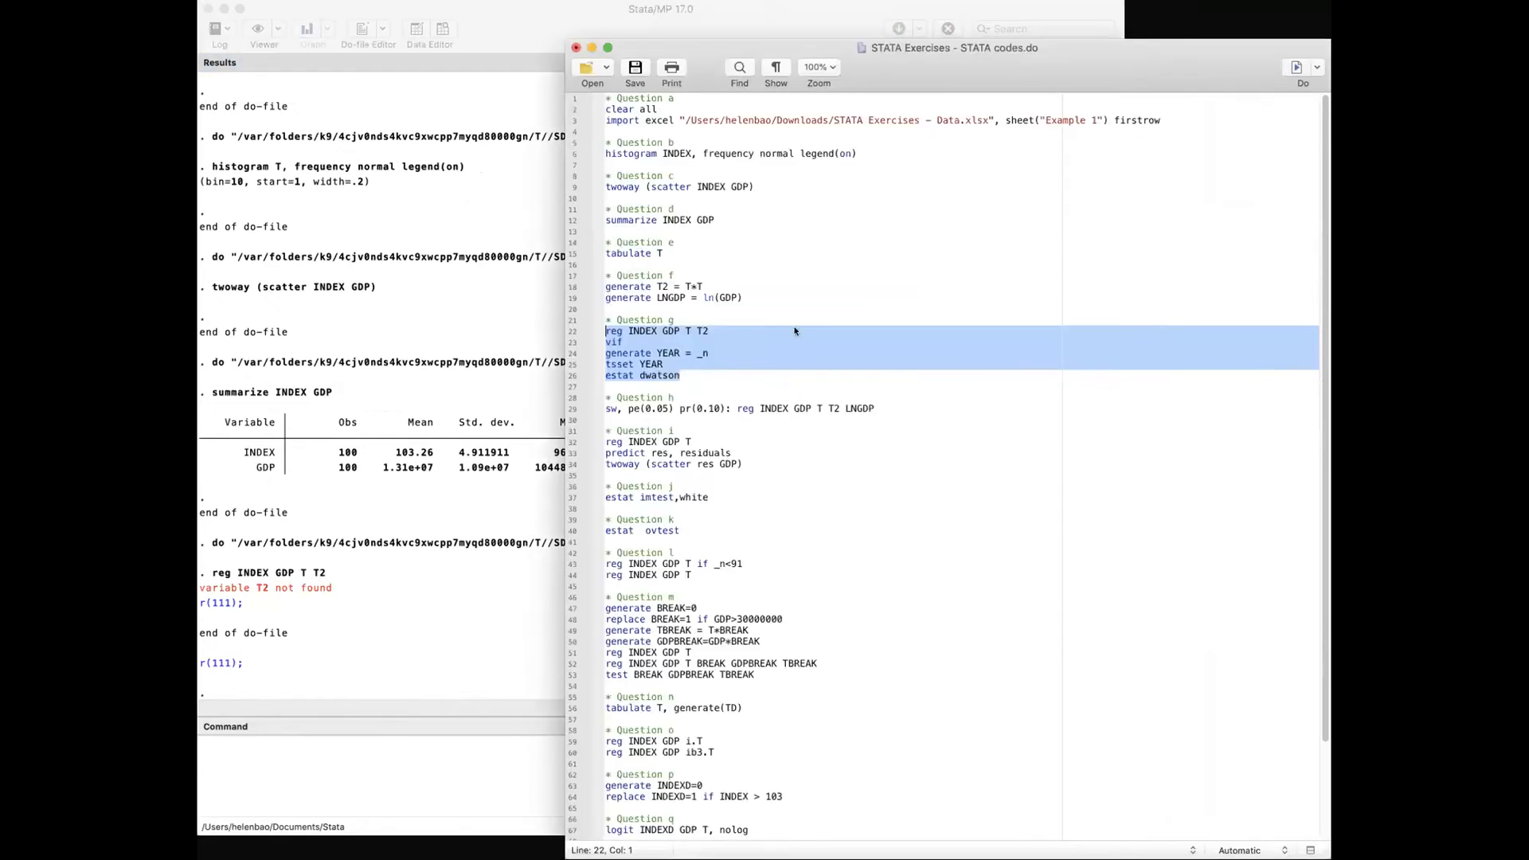
Run the two Question f lines "generate T2 = T*T" and "generate LNGDP = ln(GDP)".
left_click(760, 308)
left_click_drag(753, 298, 582, 289)
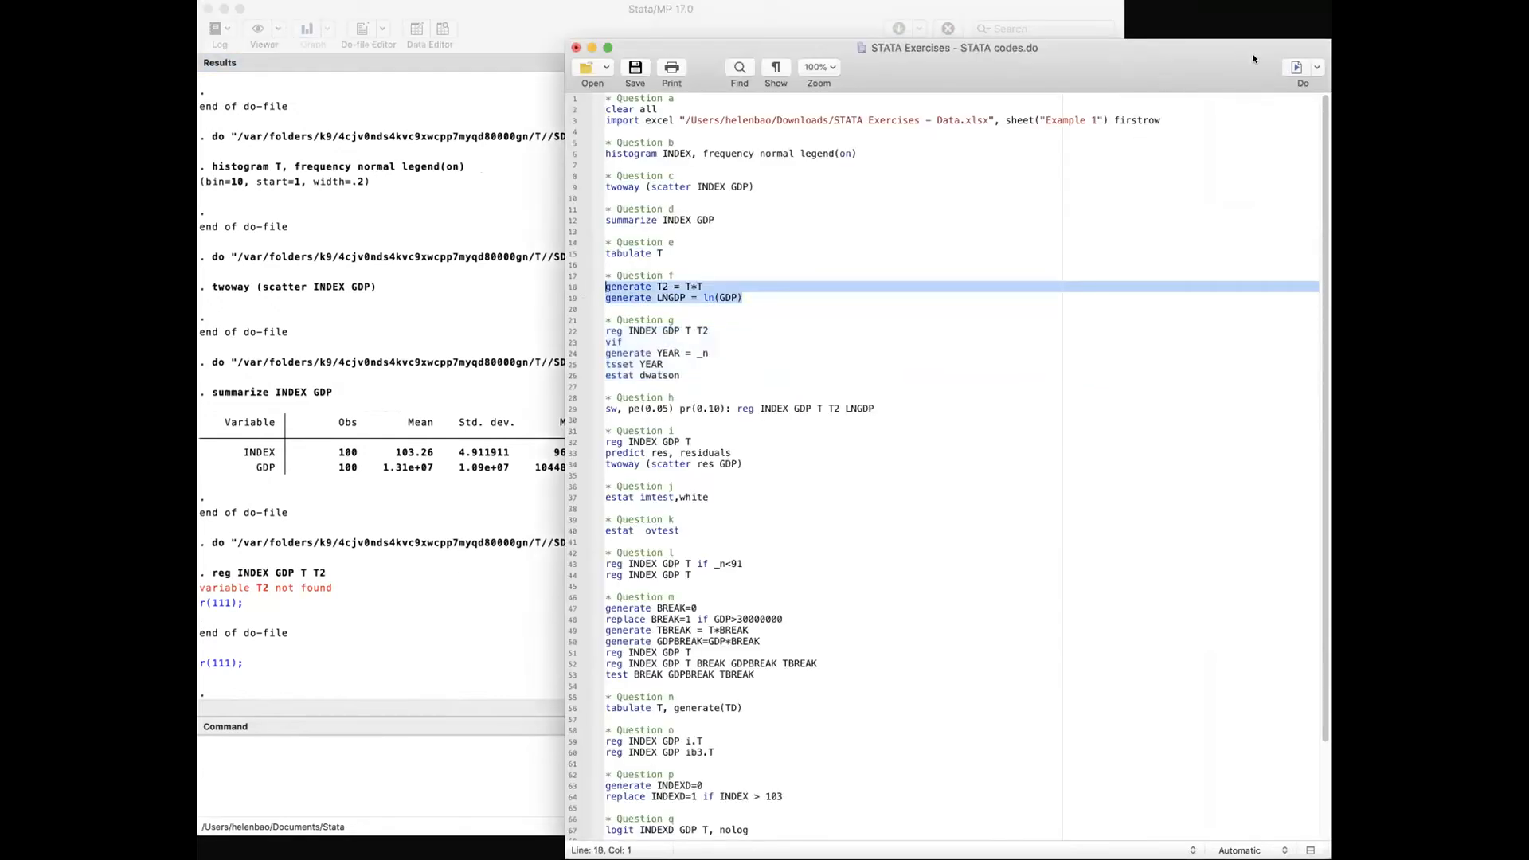
left_click(1295, 67)
Run the Question g commands from "reg INDEX GDP T T2" through "estat dwatson" and bring the results forward.
left_click(675, 375)
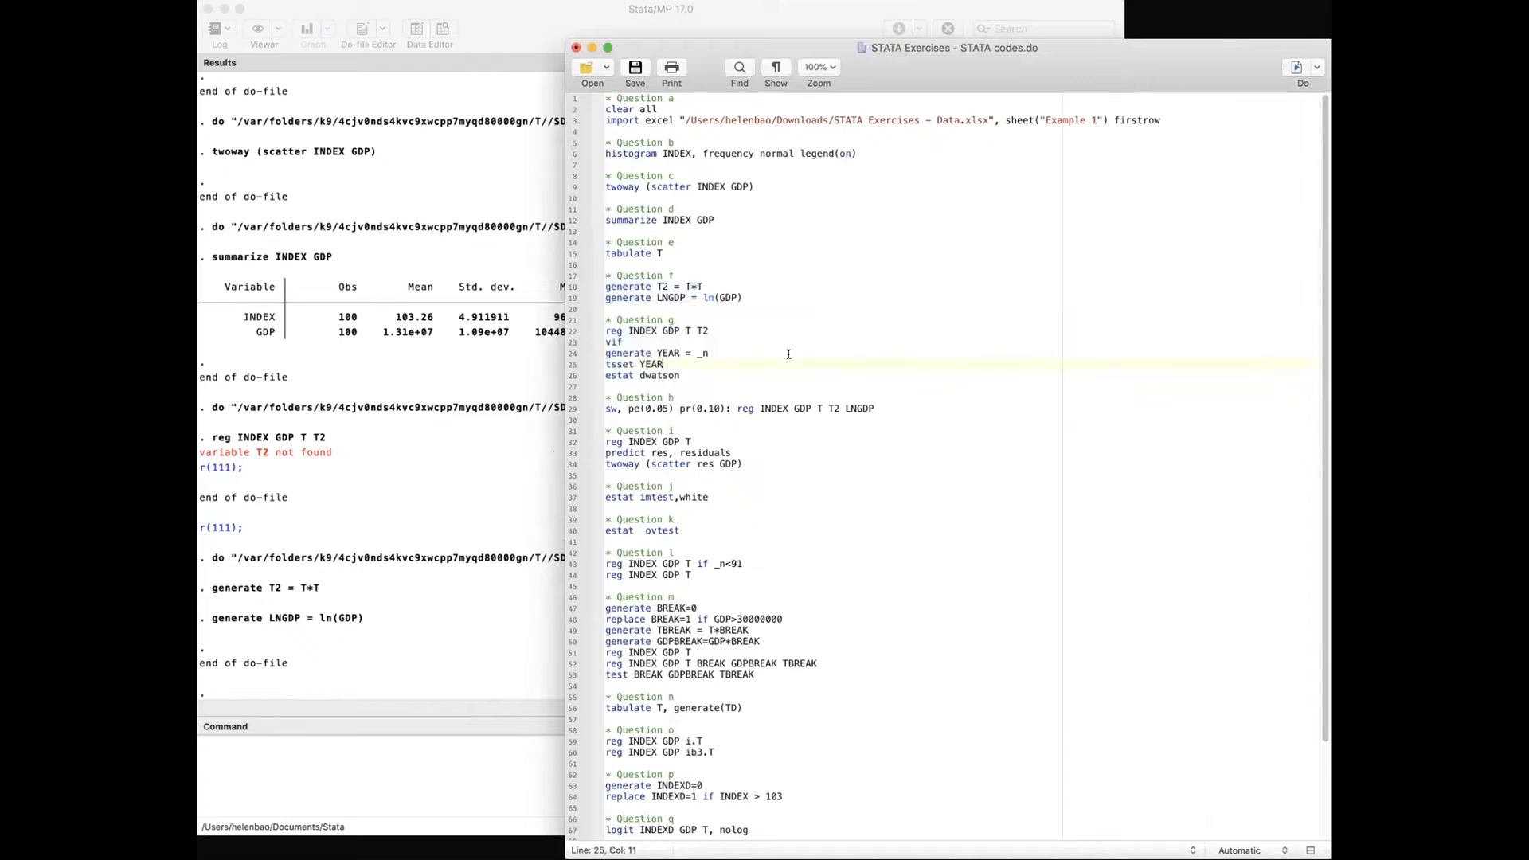
left_click_drag(606, 387, 599, 334)
left_click(1296, 67)
left_click(456, 457)
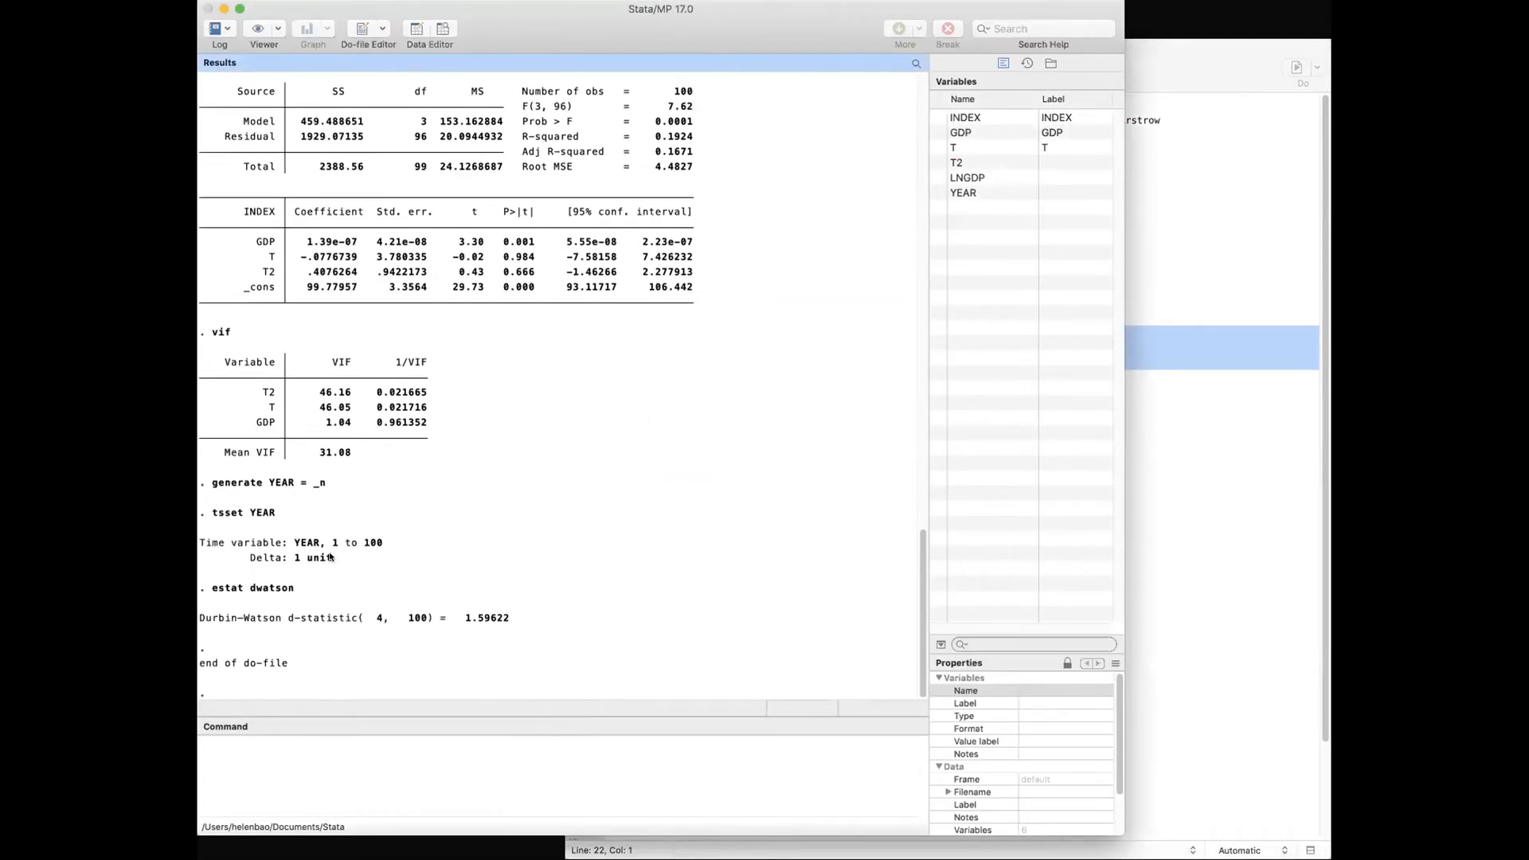
Examine the VIF table and the Durbin-Watson statistic in the results, and return to the do-file.
left_click_drag(403, 377, 399, 419)
left_click(425, 412)
double_click(499, 619)
left_click(537, 647)
left_click(1167, 566)
left_click(837, 490)
left_click(783, 338)
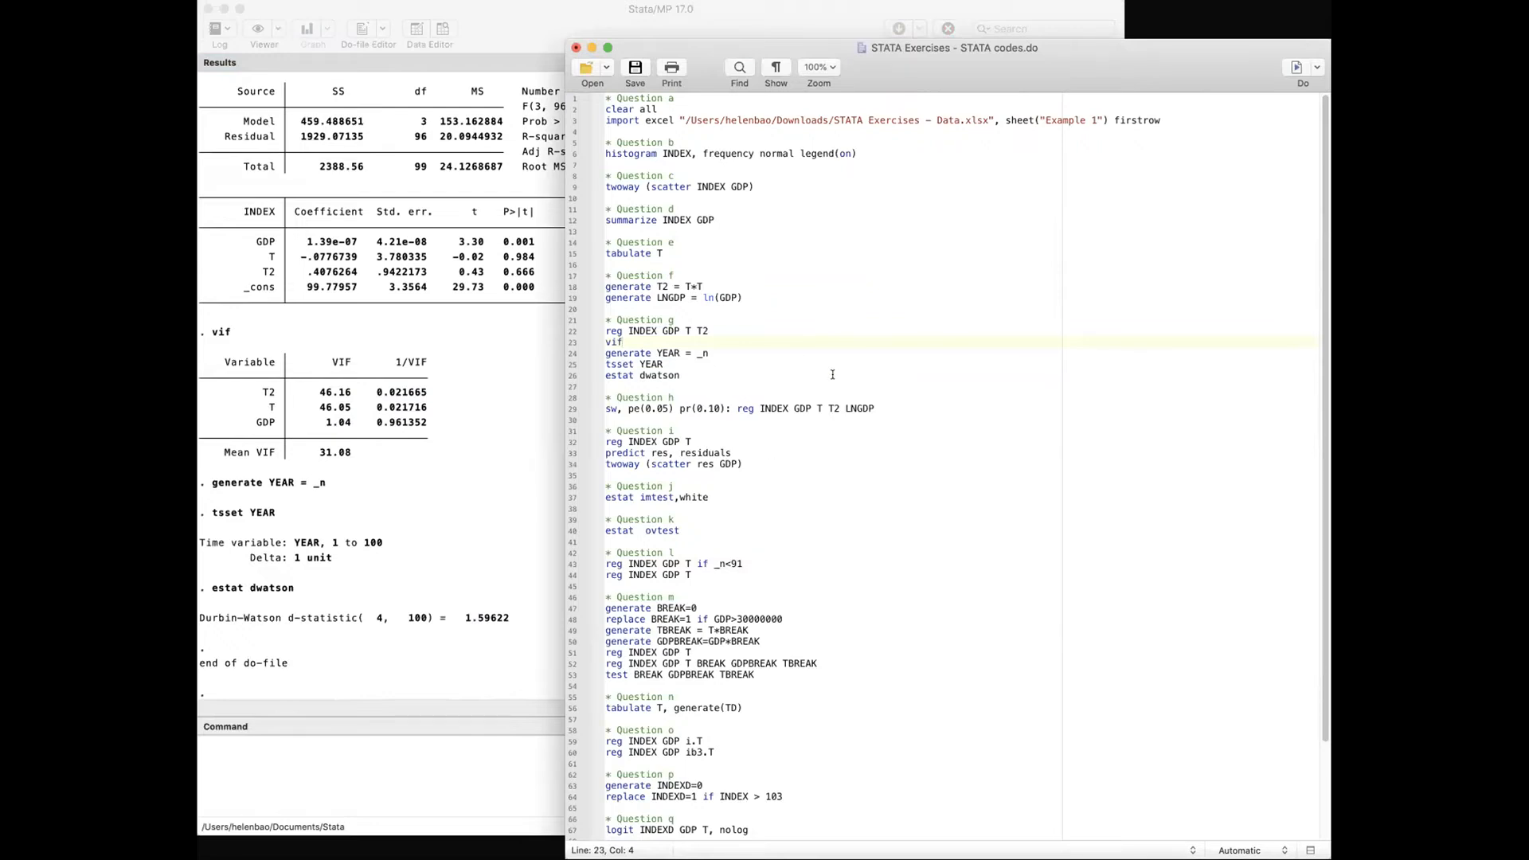
Review the do-file's commands from Question a through Question r, including the Question f lines that generate T2 and LNGDP.
left_click(858, 242)
left_click_drag(722, 541, 599, 96)
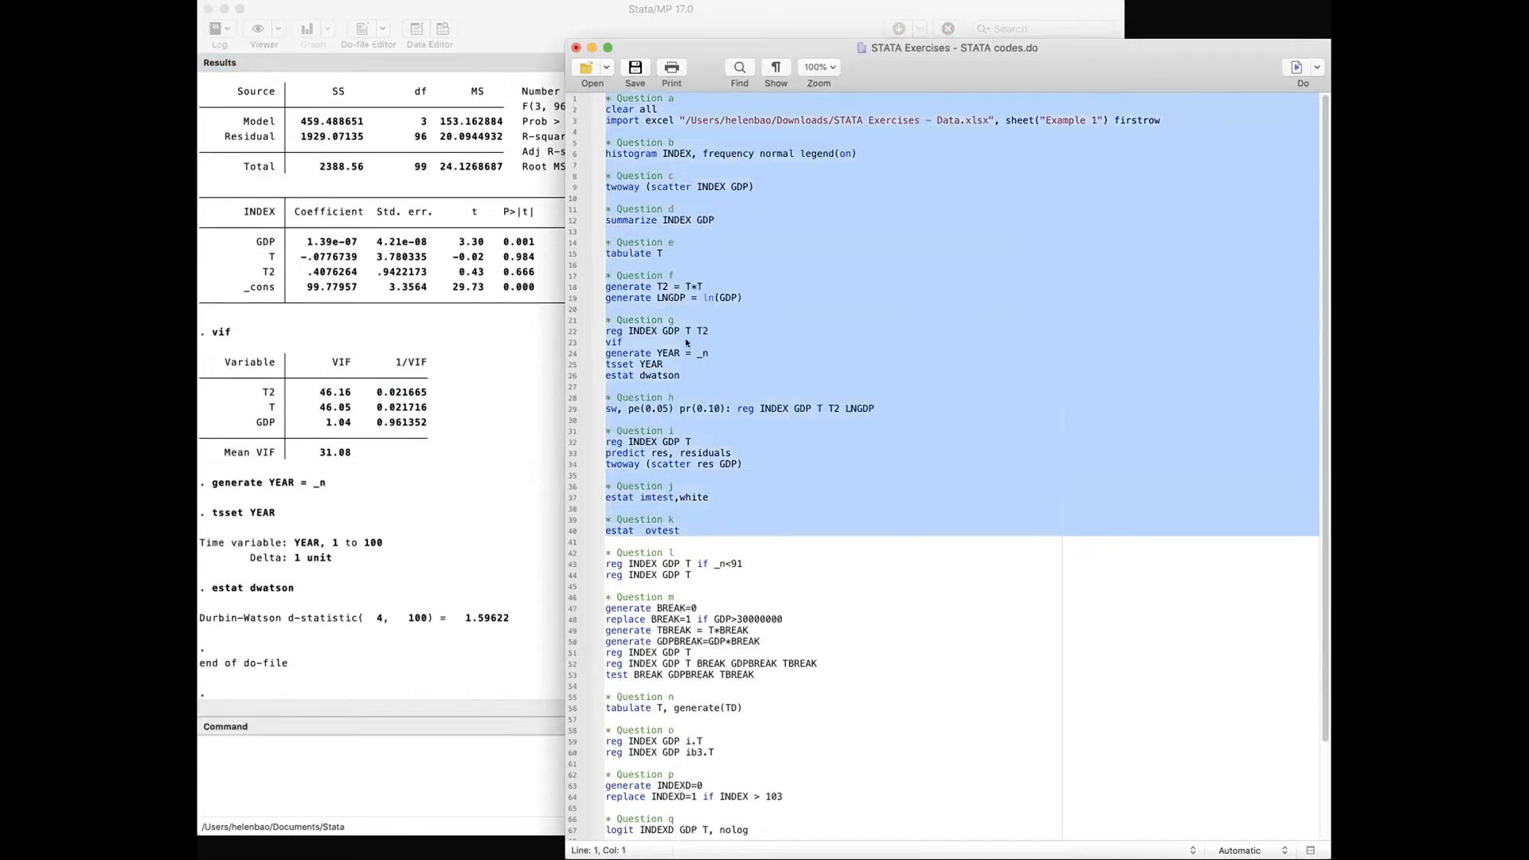
left_click(865, 476)
scroll(1210, 133, "down", 2)
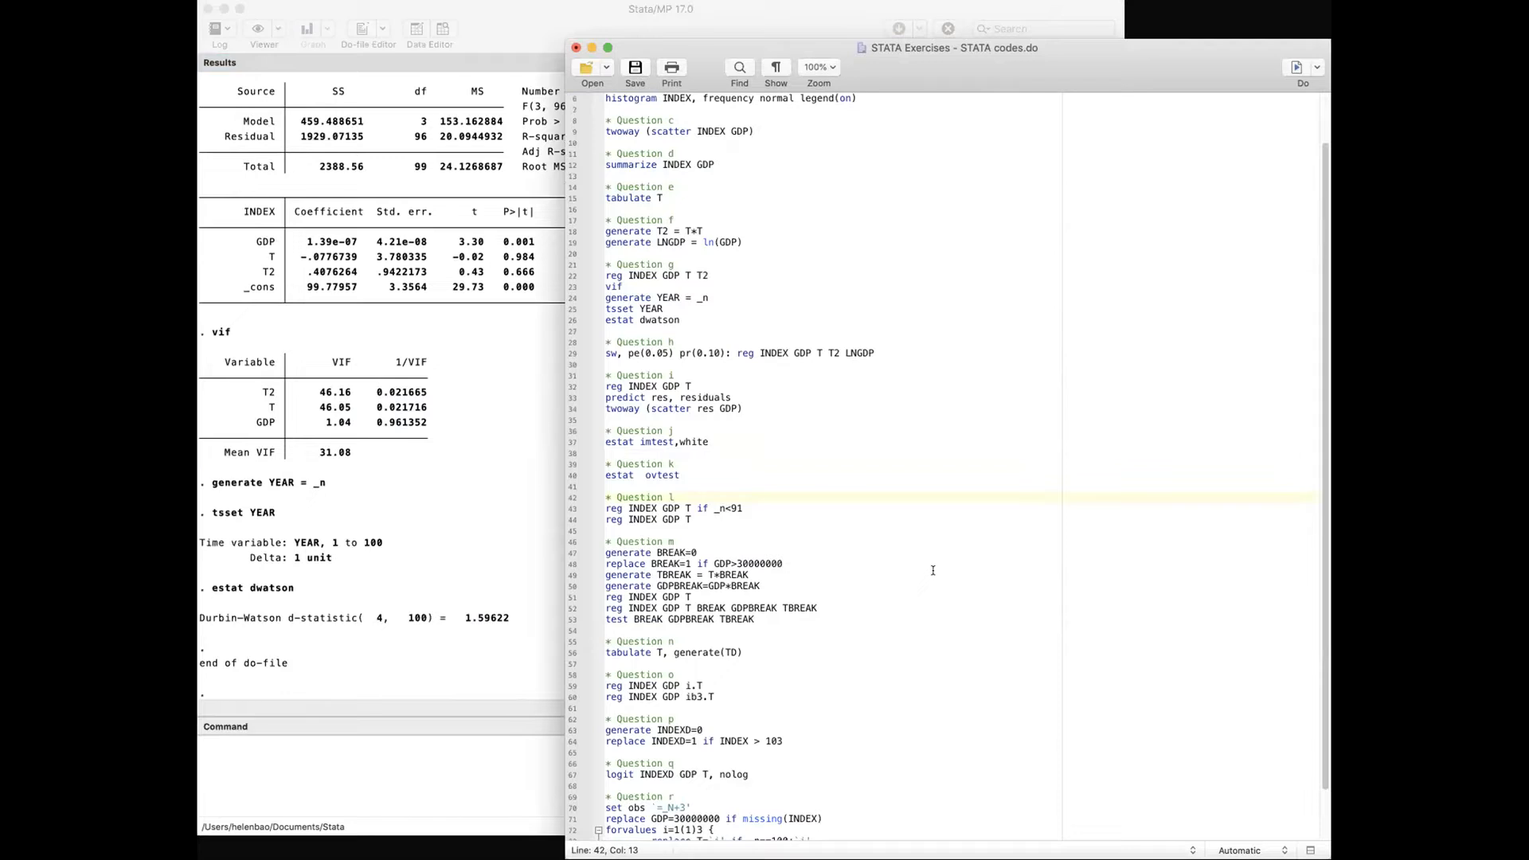
scroll(933, 573, "down", 2)
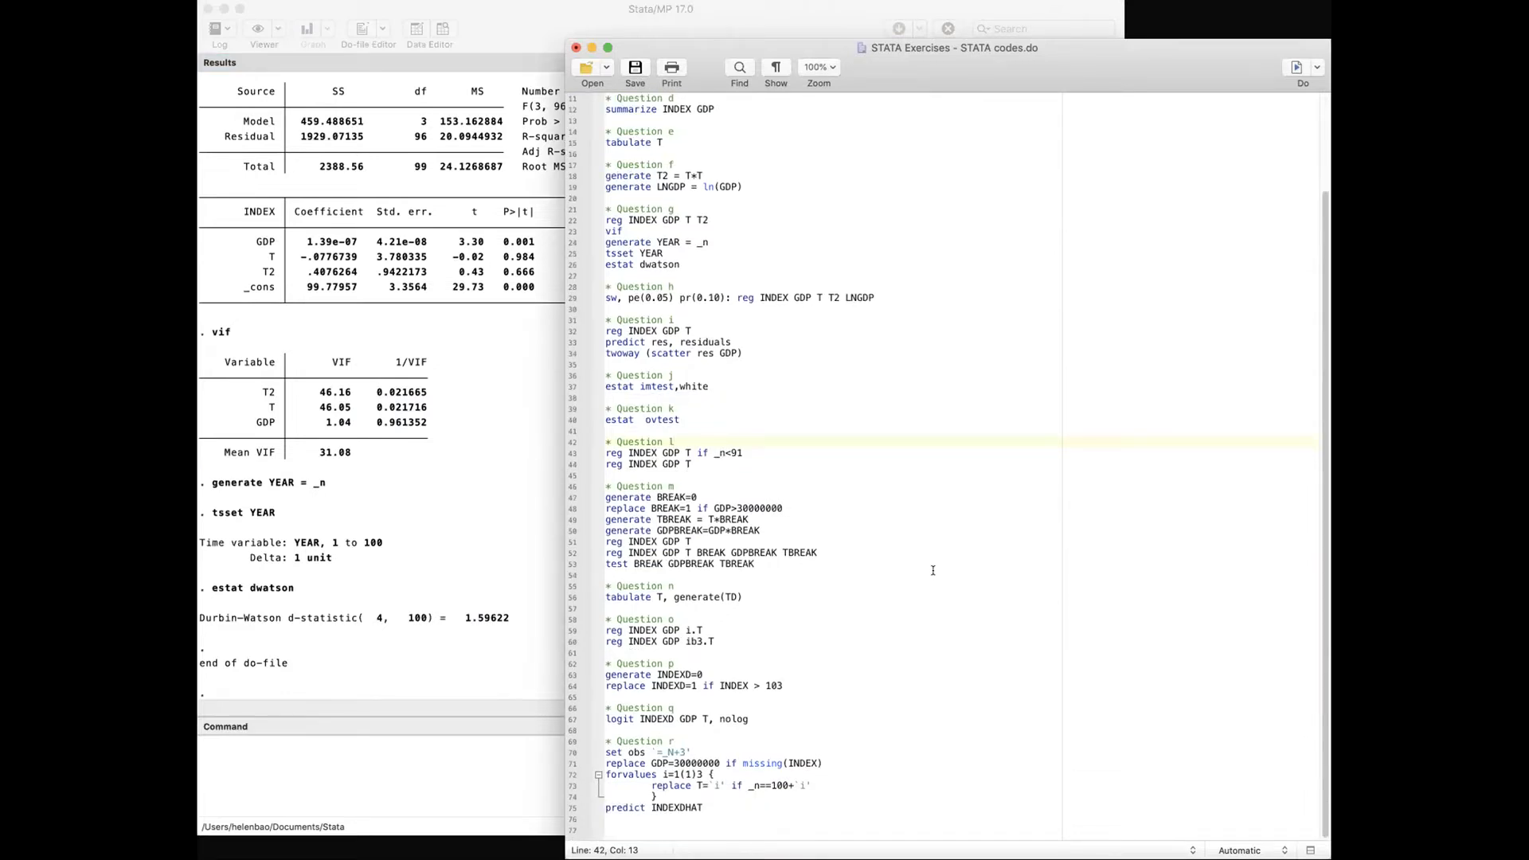
scroll(933, 570, "up", 4)
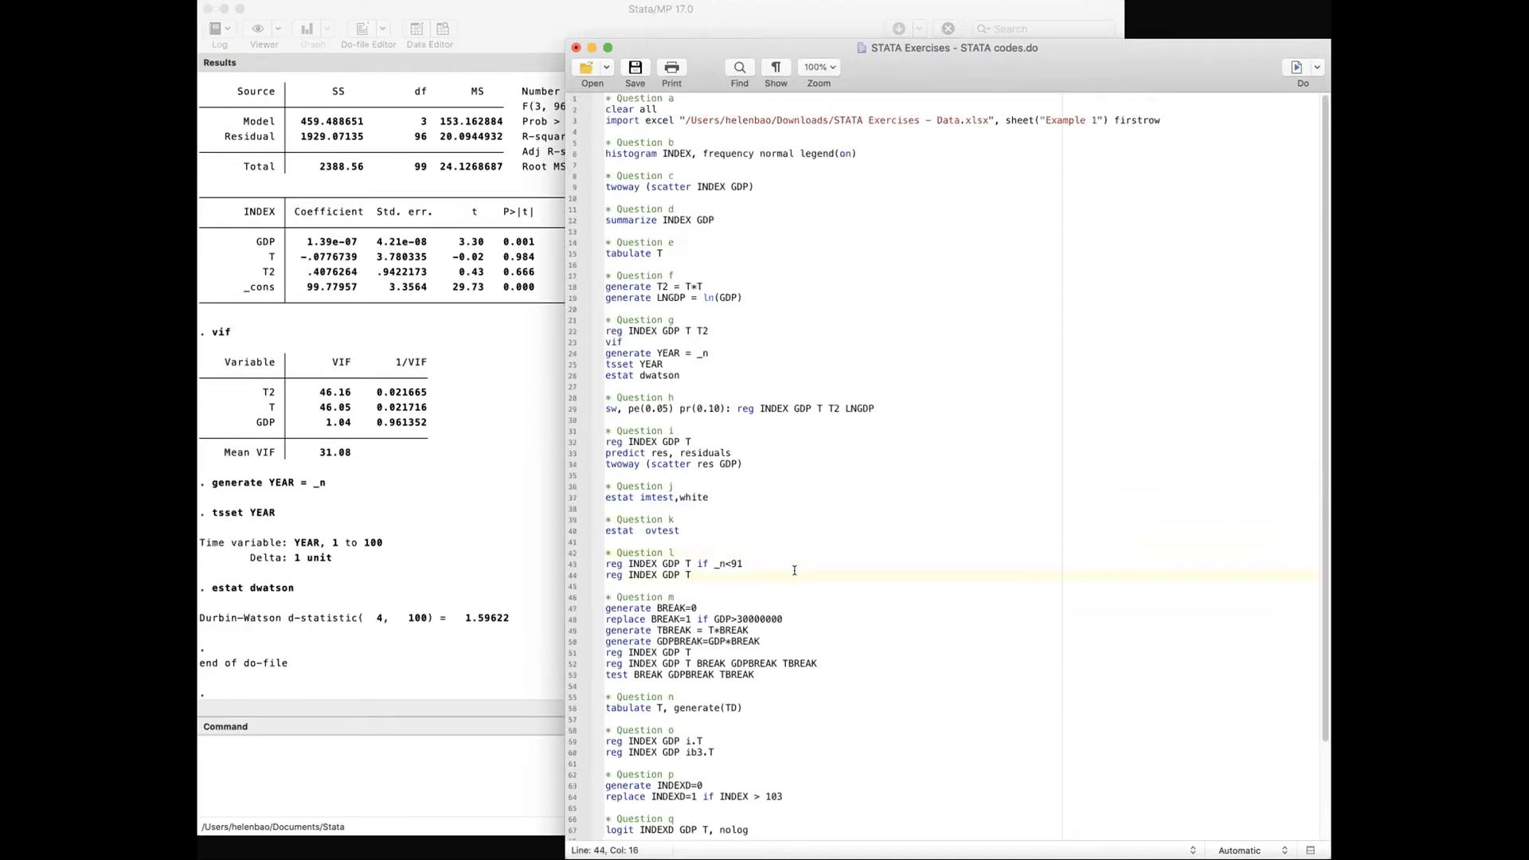
scroll(793, 570, "down", 5)
scroll(784, 549, "up", 5)
left_click_drag(742, 298, 561, 286)
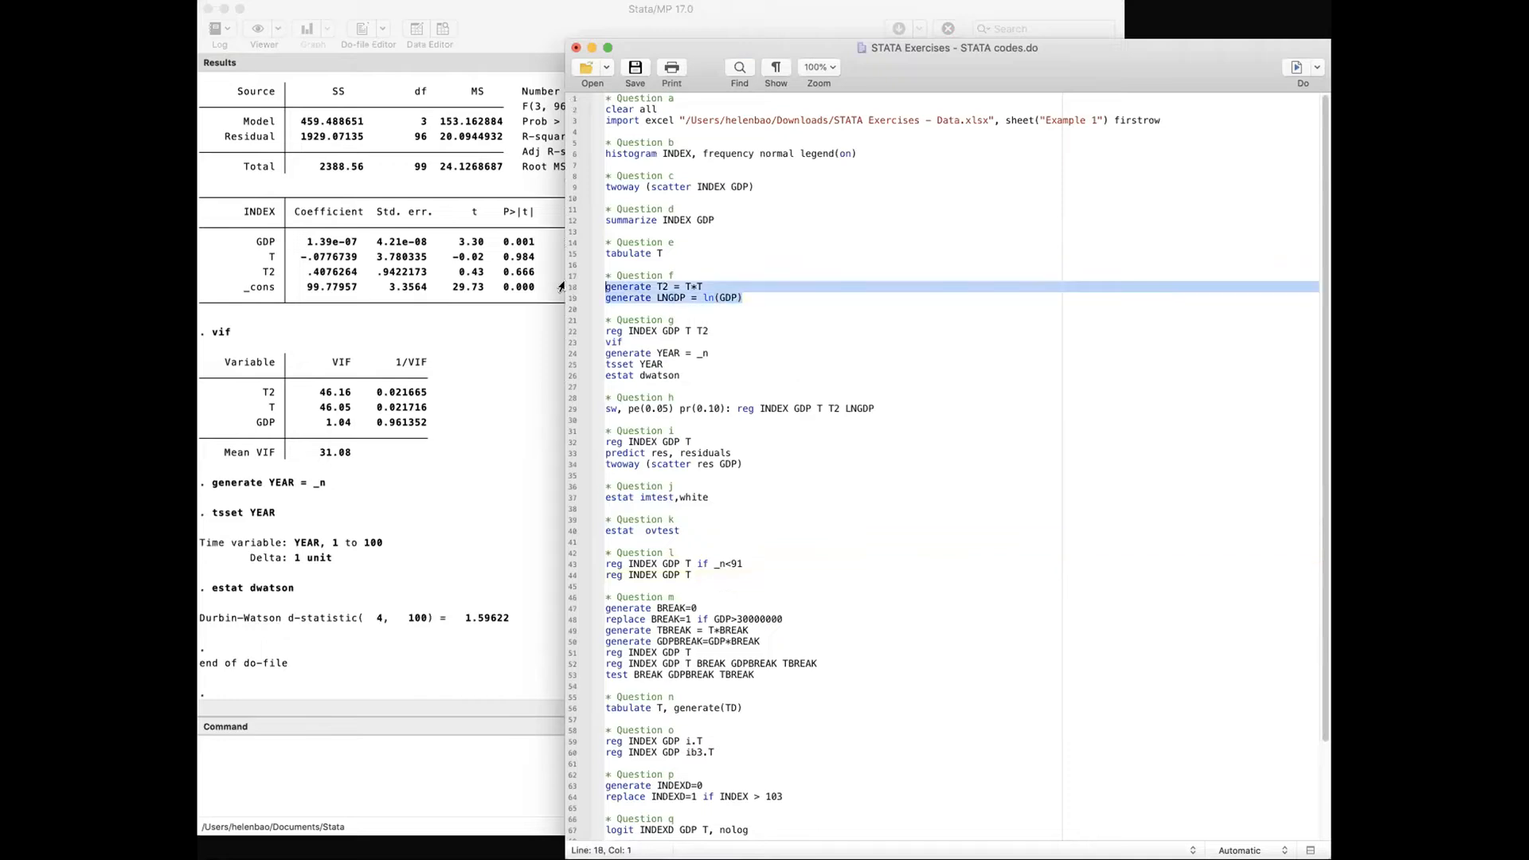
left_click(786, 299)
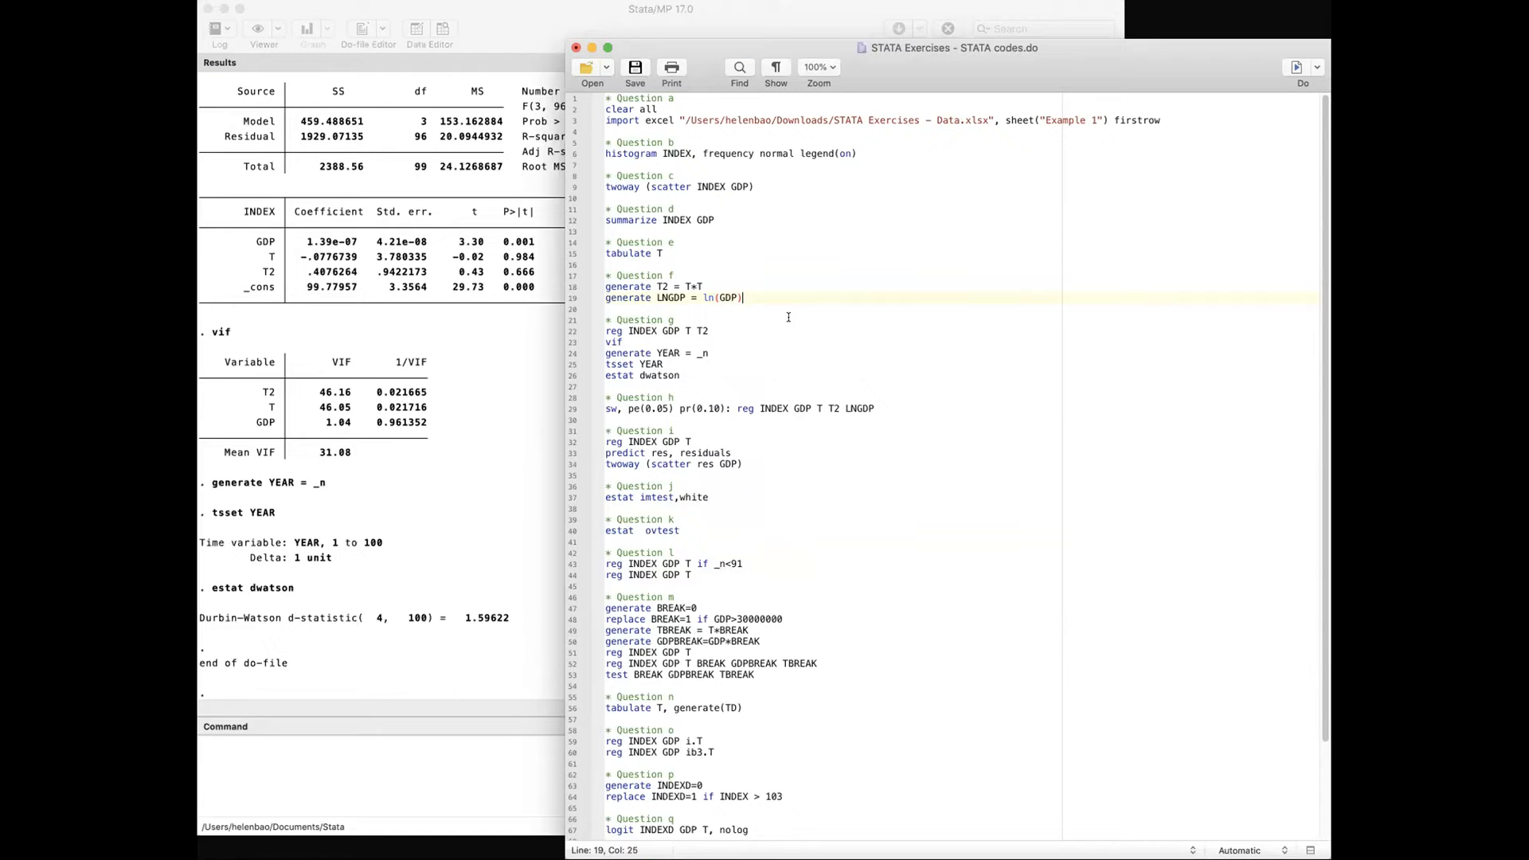
left_click(806, 449)
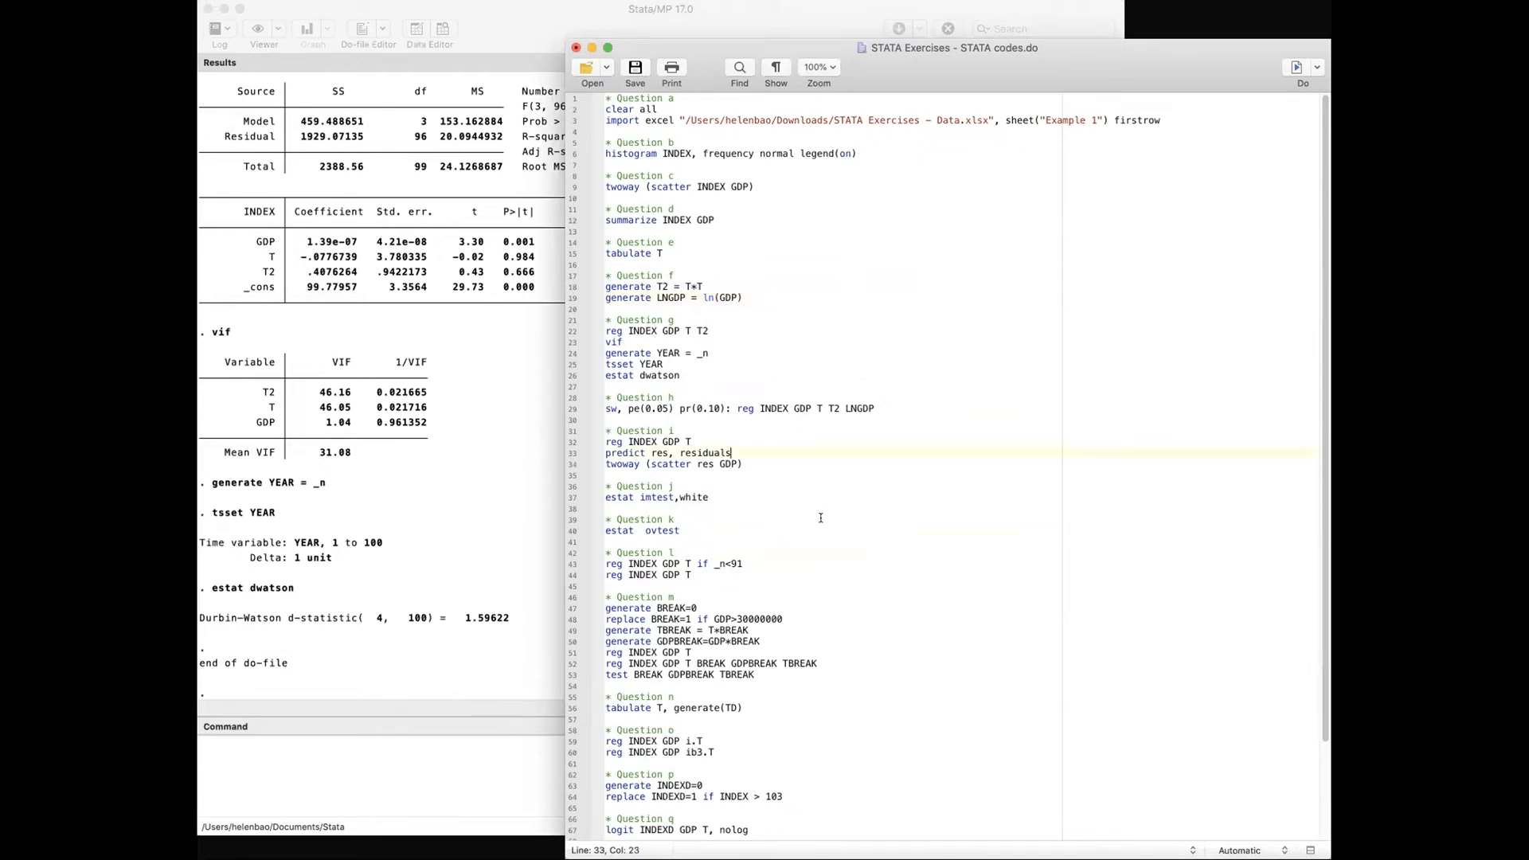
left_click_drag(821, 559, 580, 96)
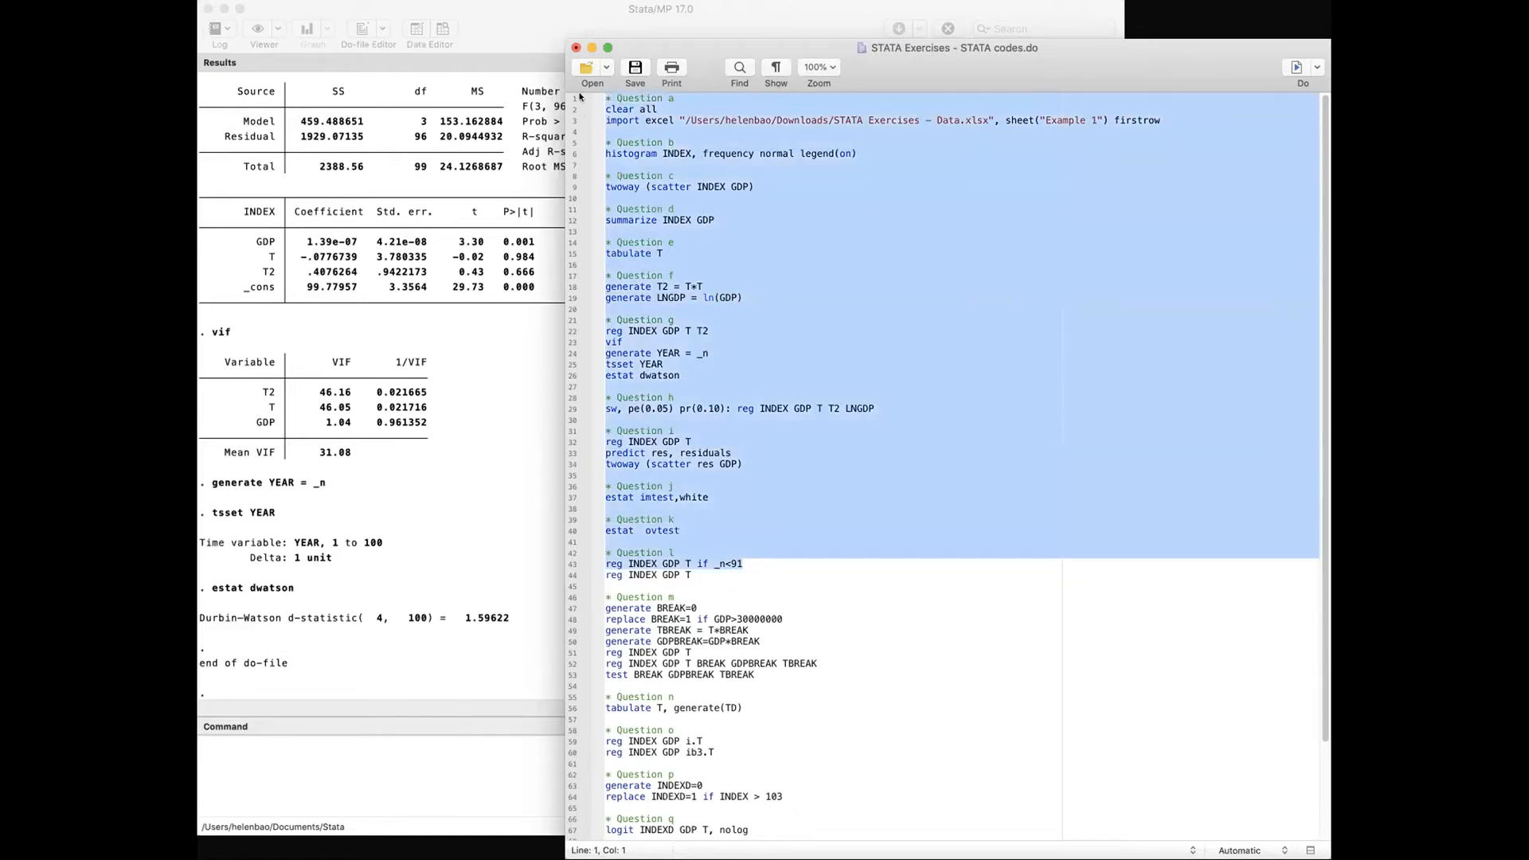
left_click(920, 316)
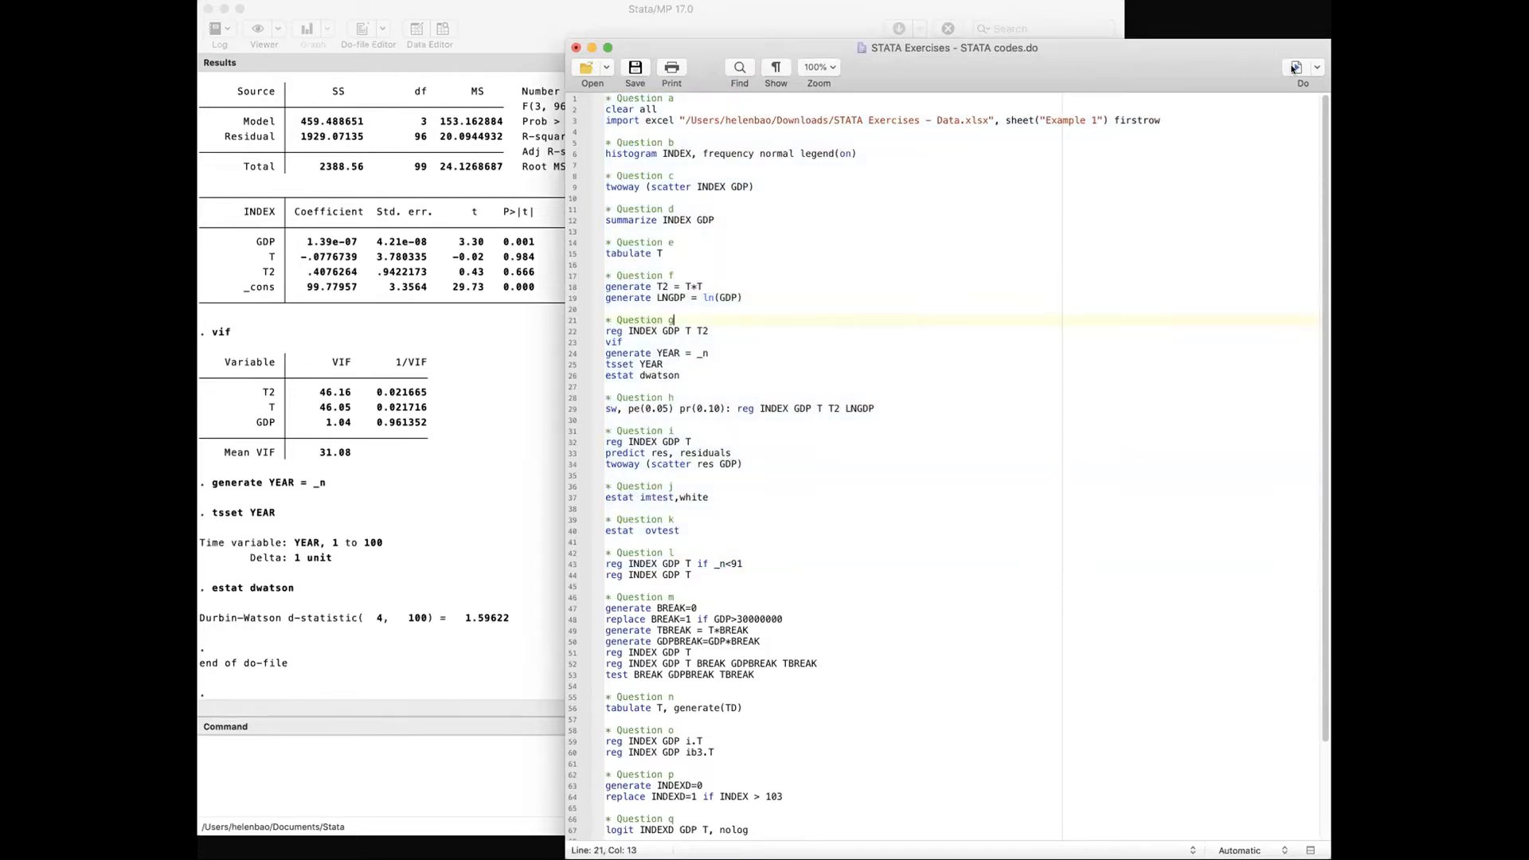
left_click(1015, 252)
Clear all output from the Results window and return to the do-file.
left_click(402, 229)
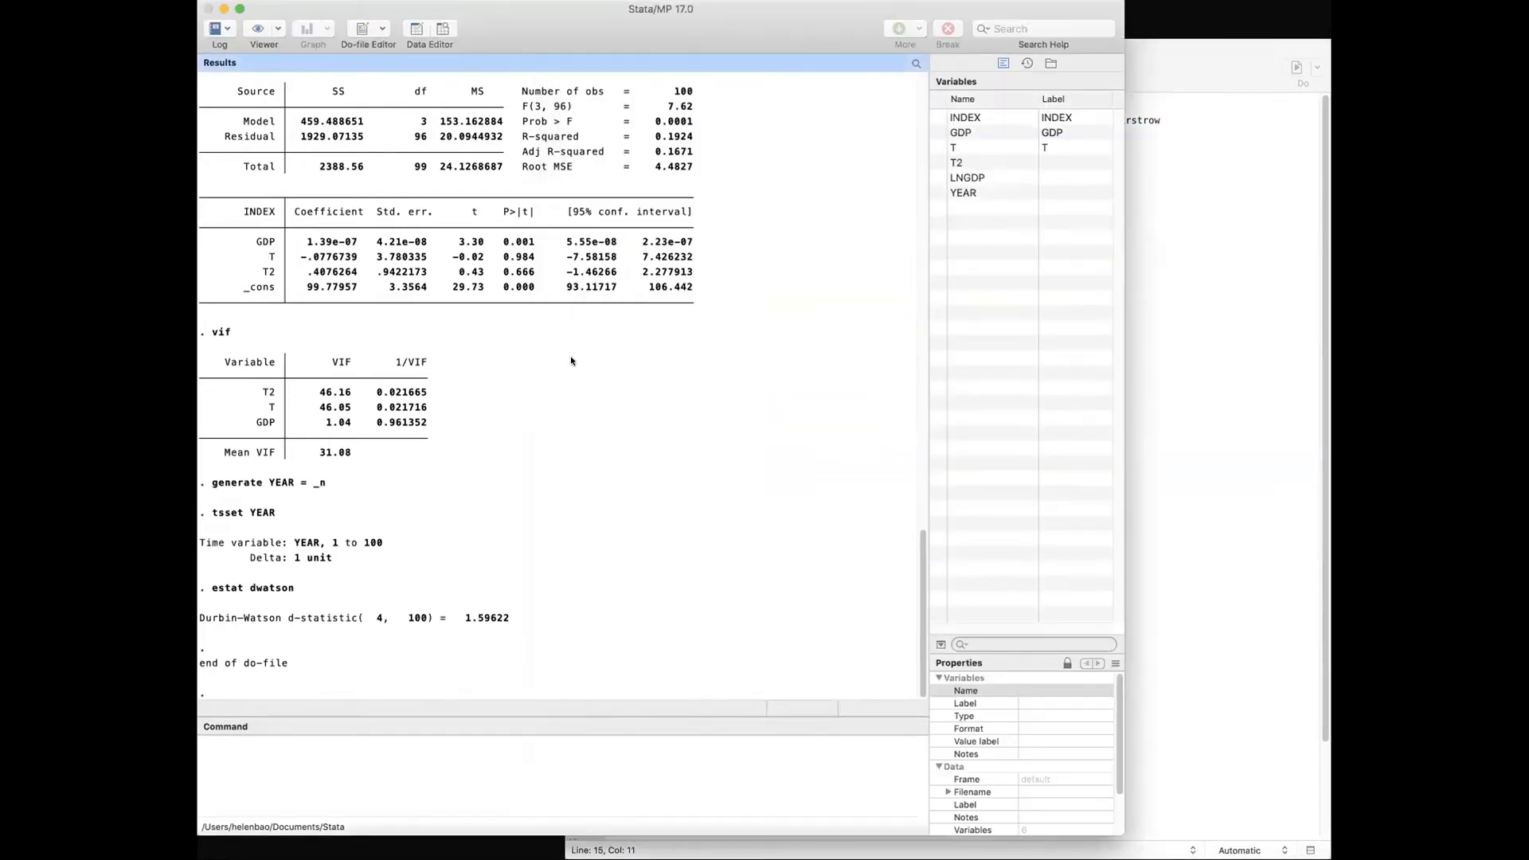
key("super+a")
right_click(525, 252)
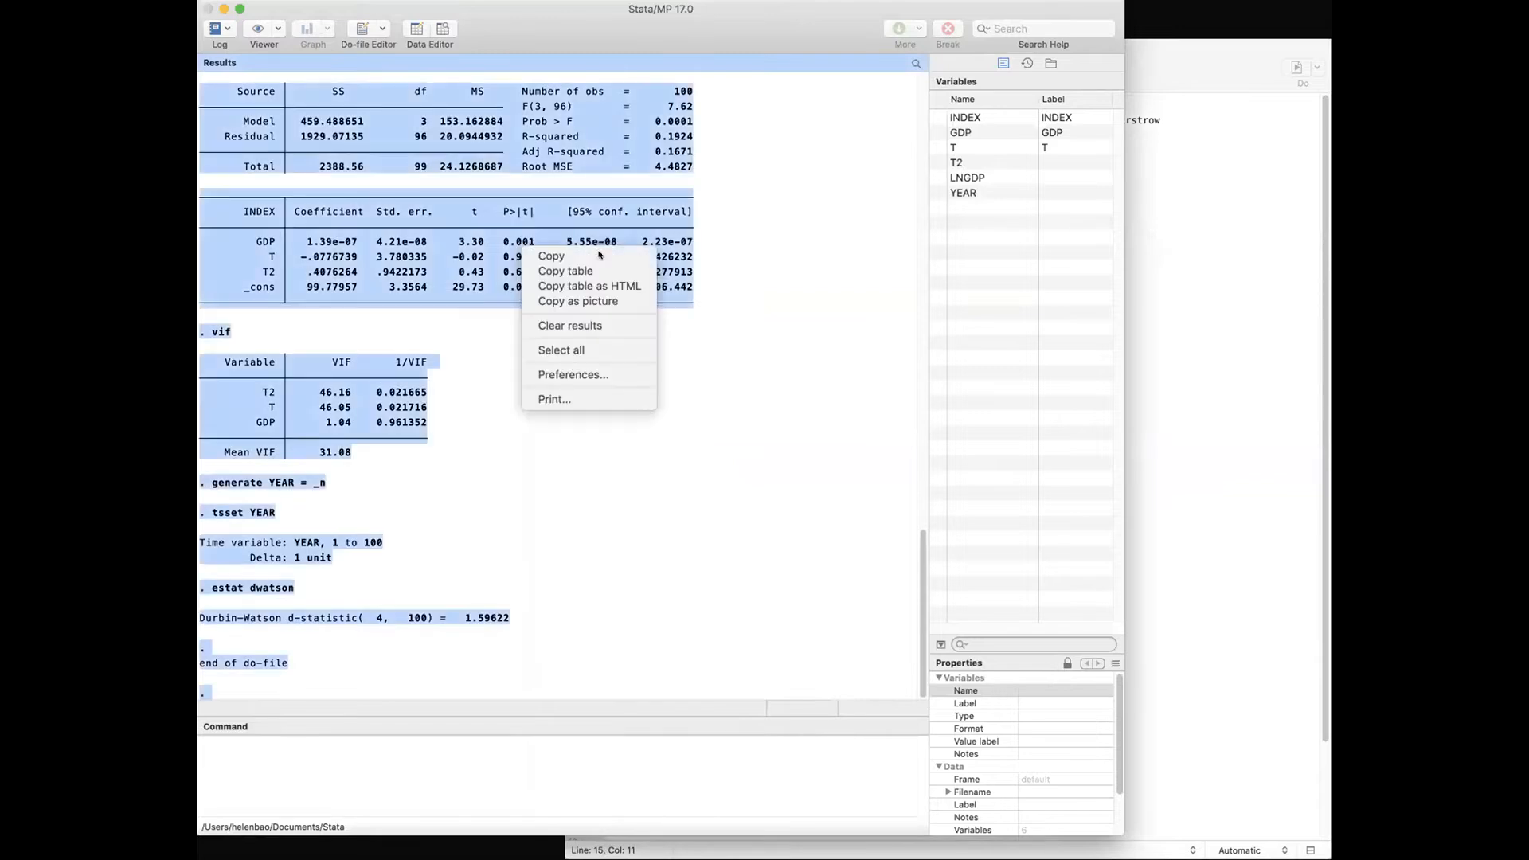
left_click(585, 328)
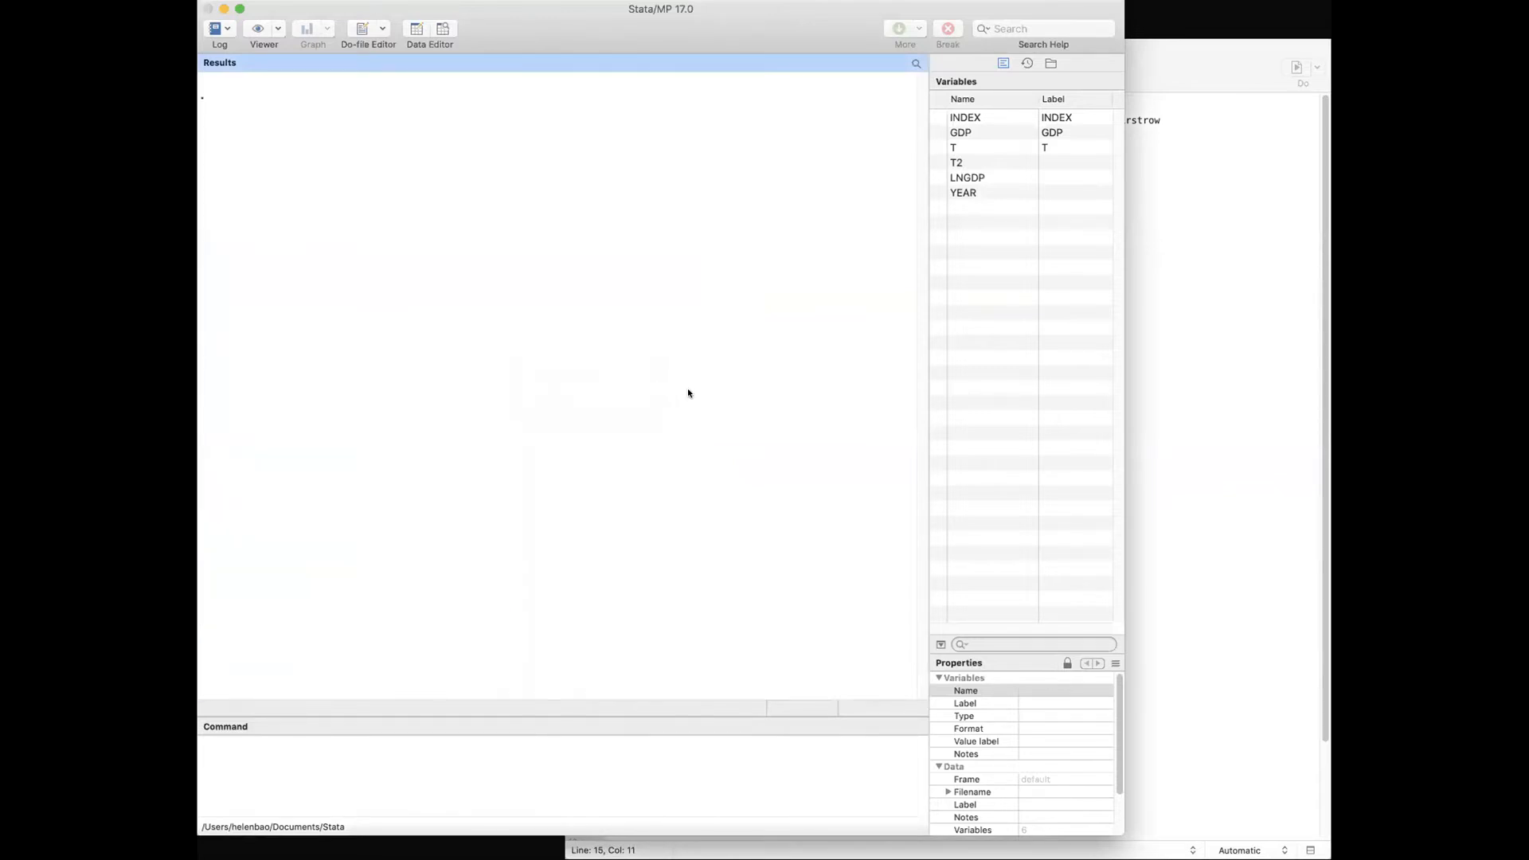
left_click(1204, 283)
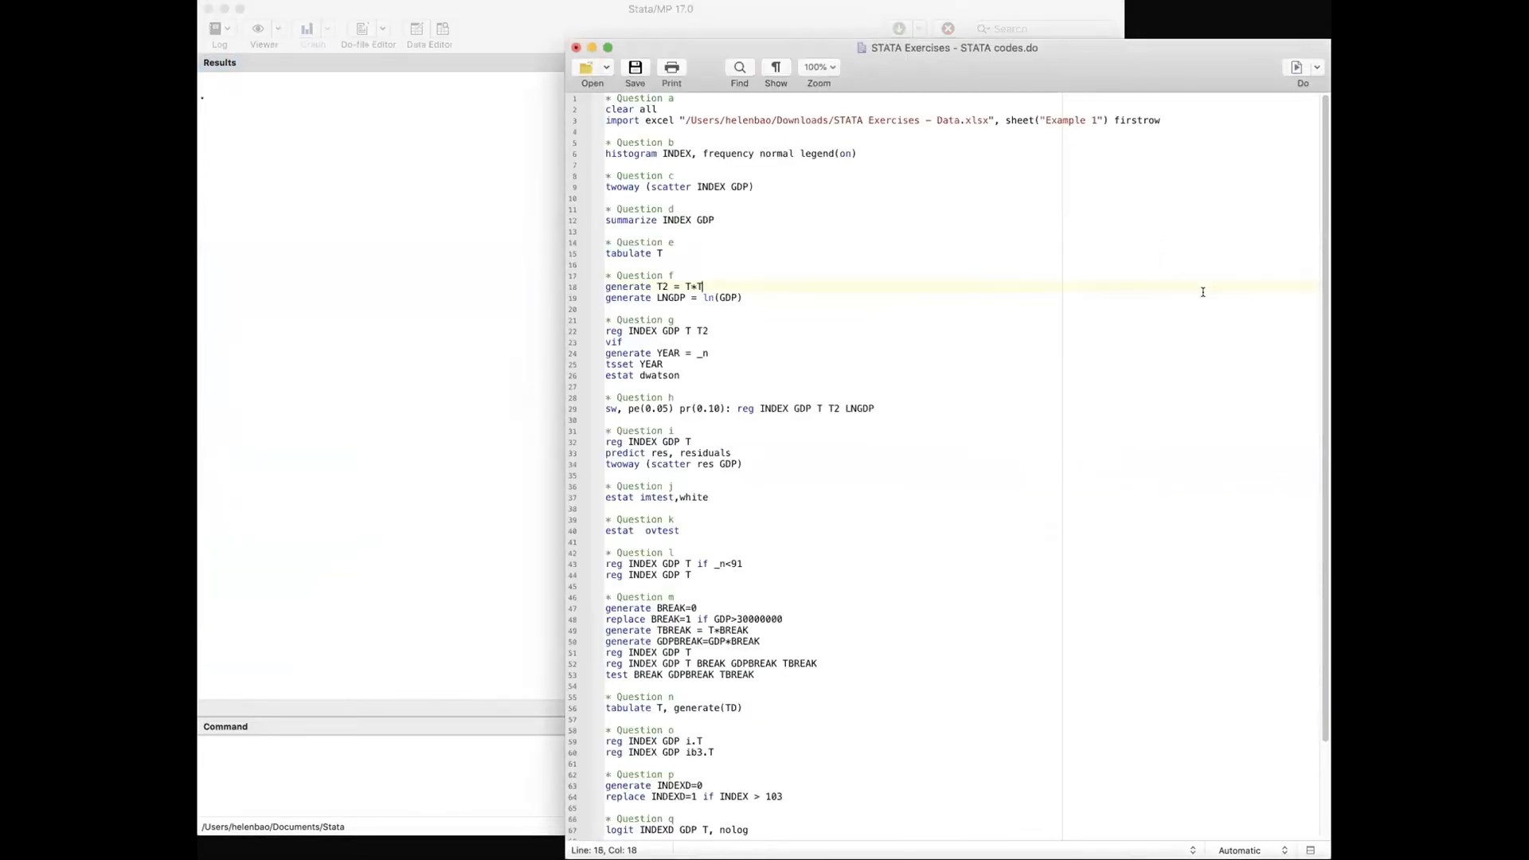
Run the entire do-file with no lines selected and bring the Results window forward.
scroll(975, 359, "down", 3)
scroll(976, 360, "up", 3)
left_click(916, 230)
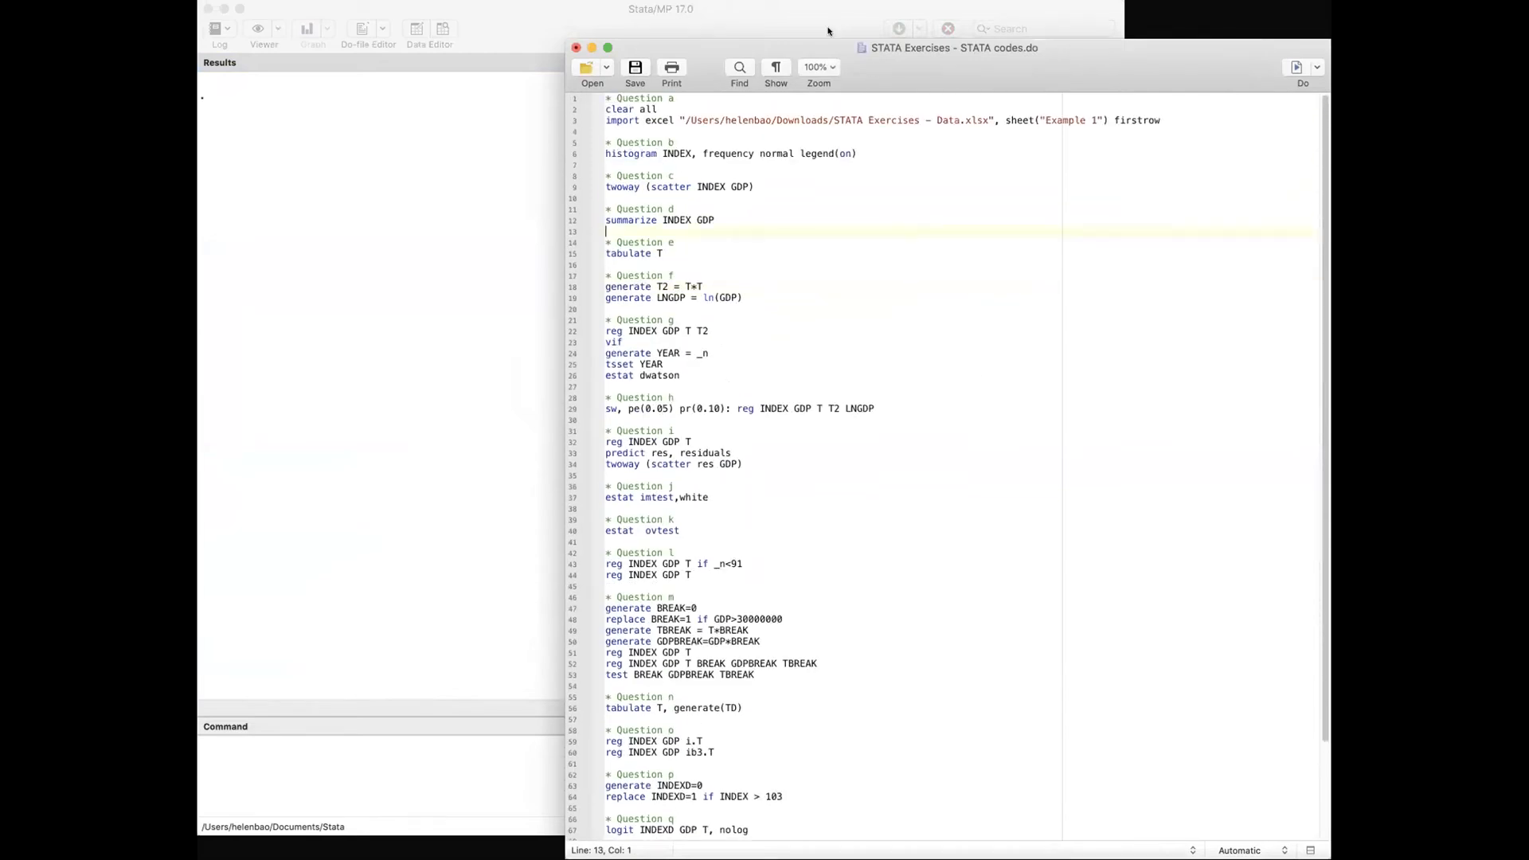
left_click_drag(822, 44, 723, 10)
left_click(966, 189)
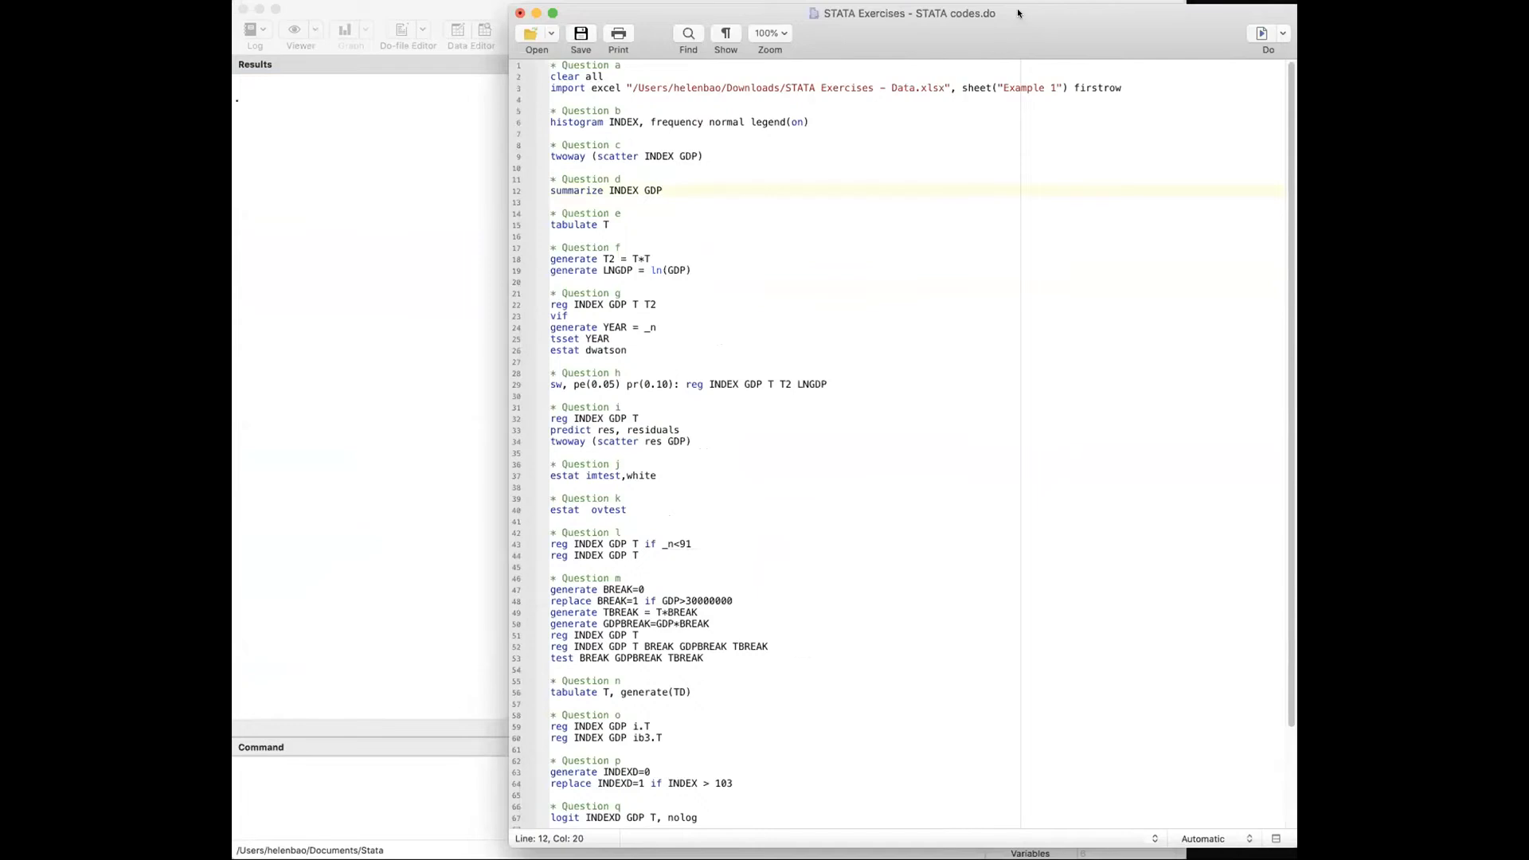
left_click(1261, 33)
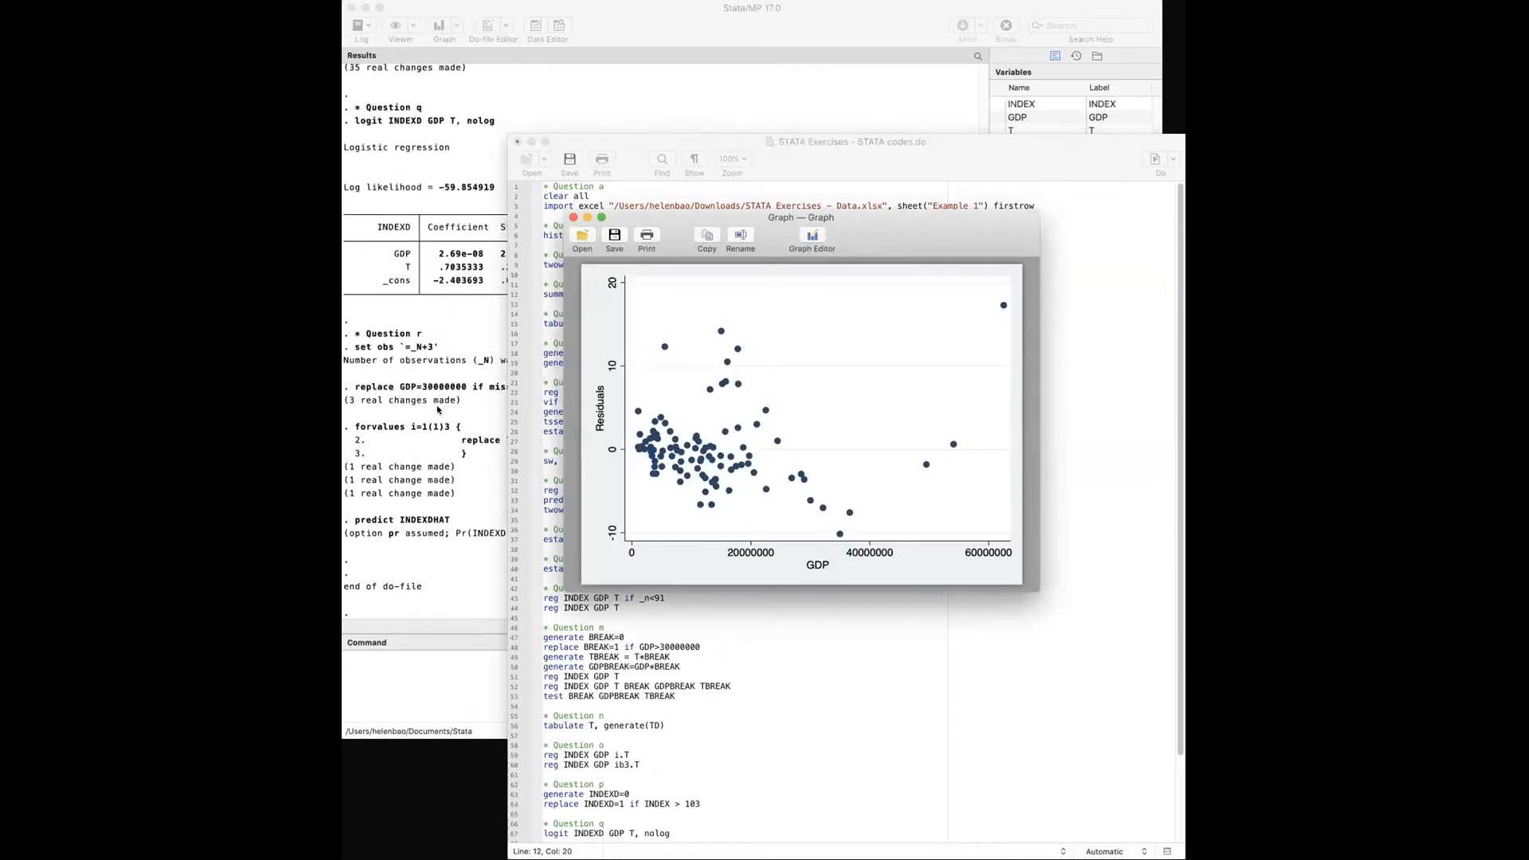
left_click(491, 515)
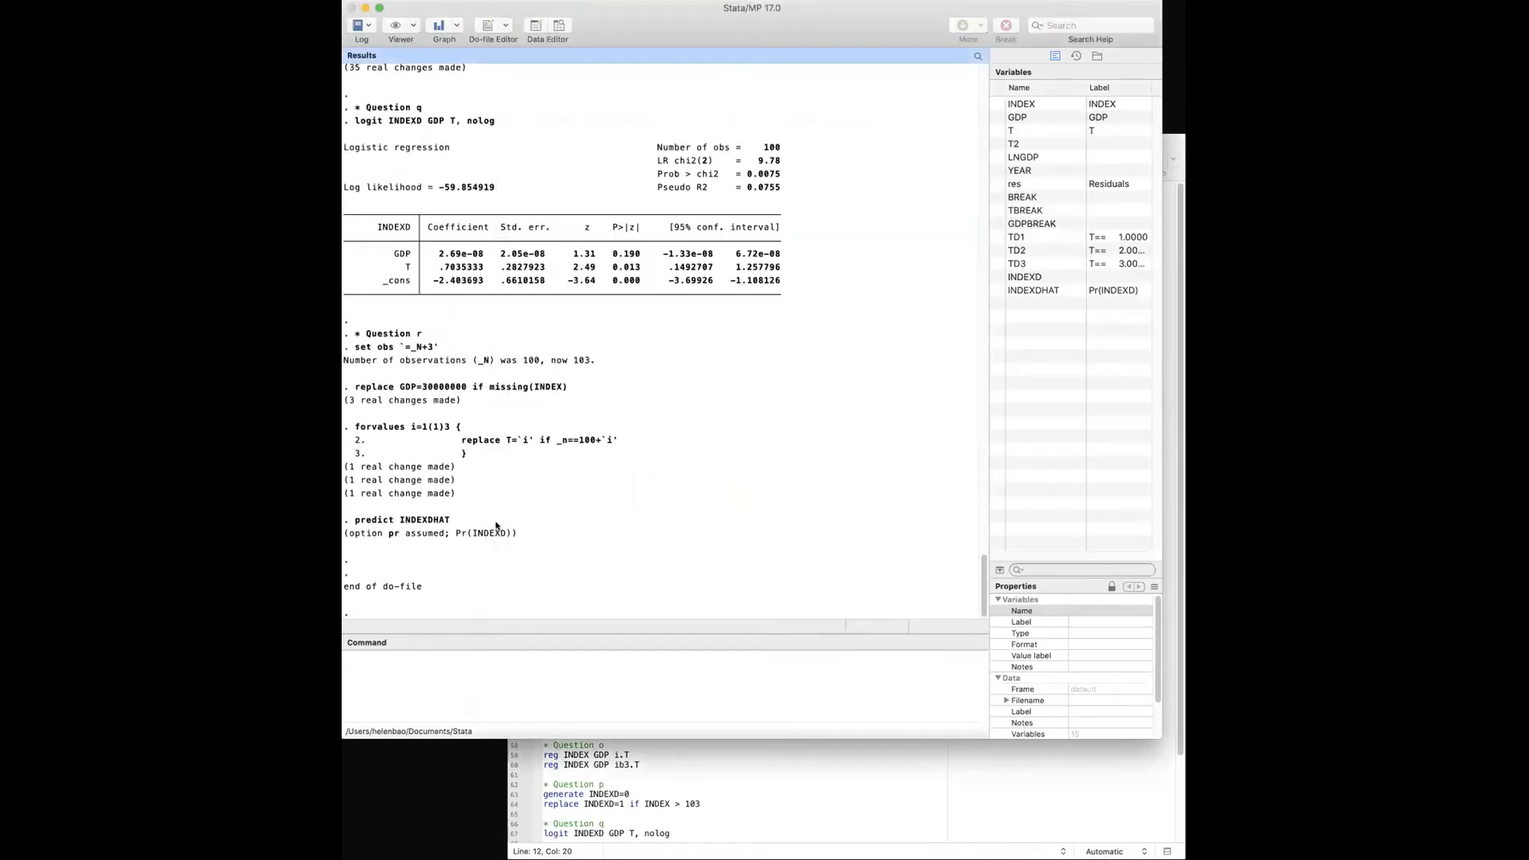
Review the do-file's commands from Question a through Question r and return to the Results window.
left_click(1089, 780)
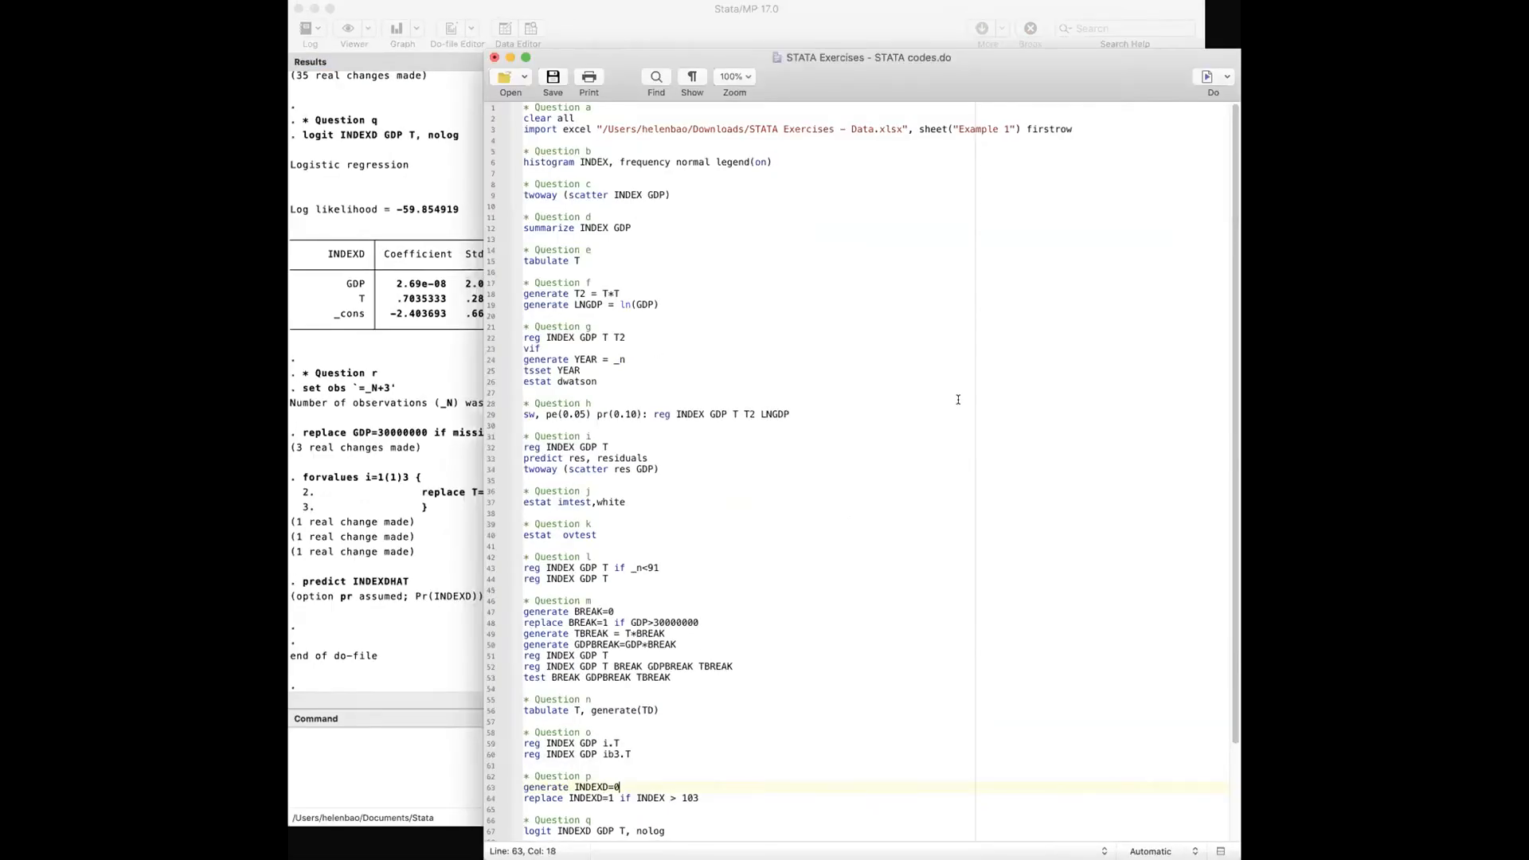
scroll(957, 399, "down", 5)
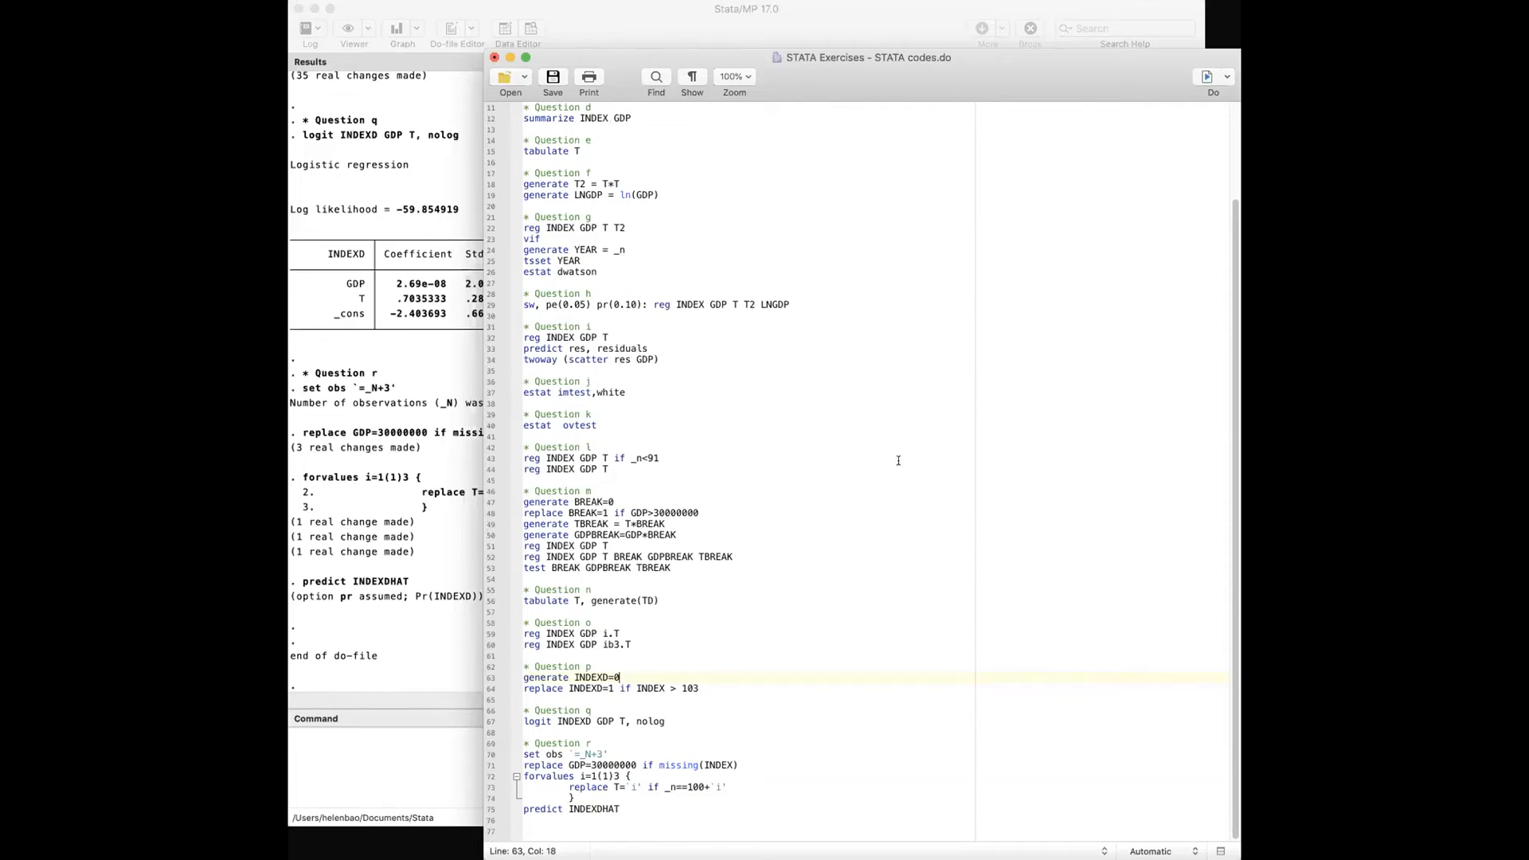
scroll(872, 406, "up", 3)
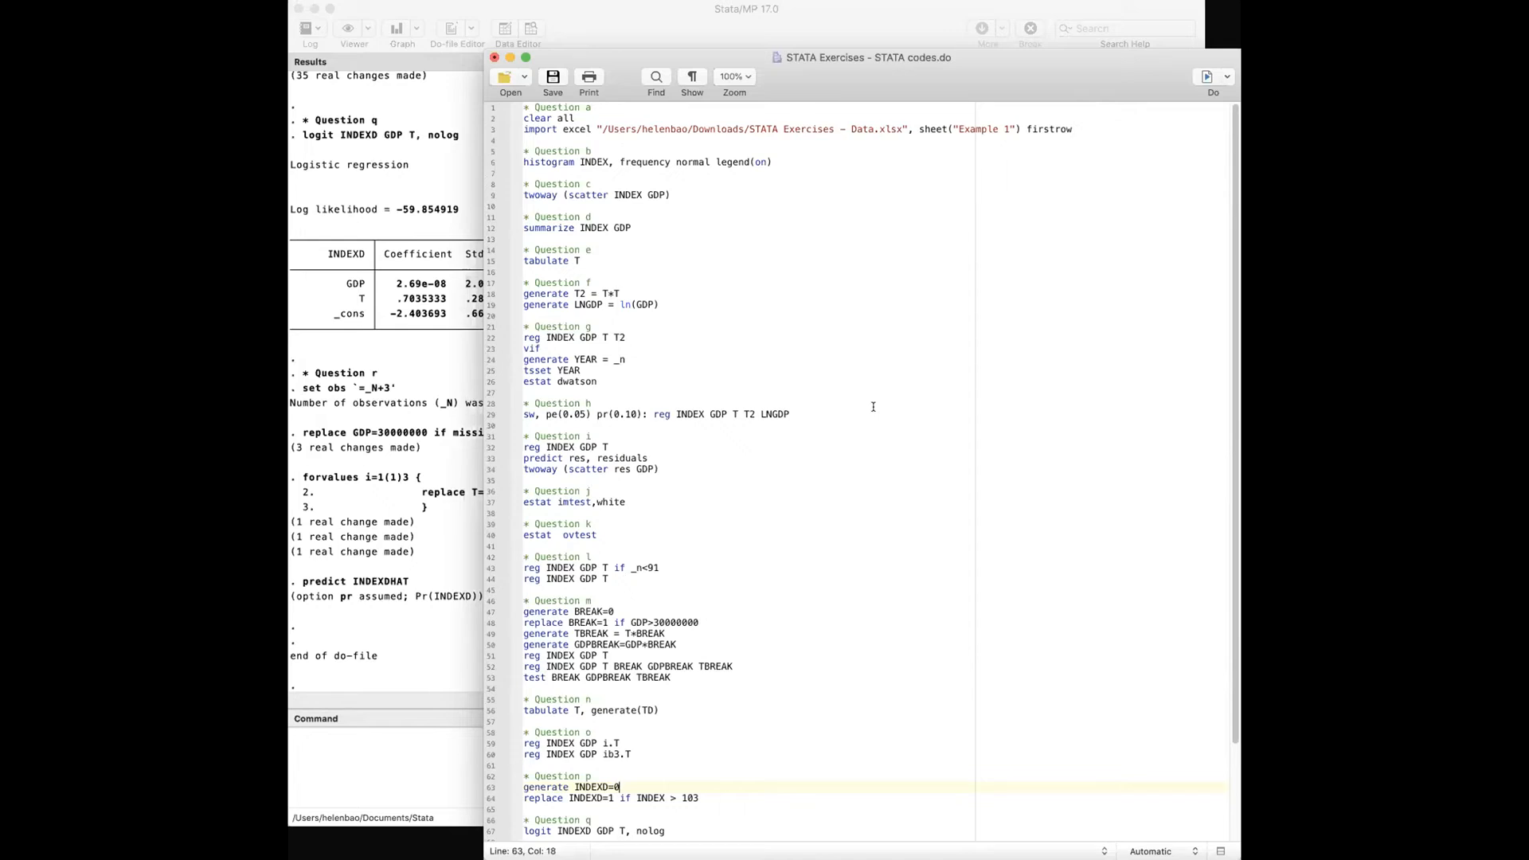
left_click(461, 147)
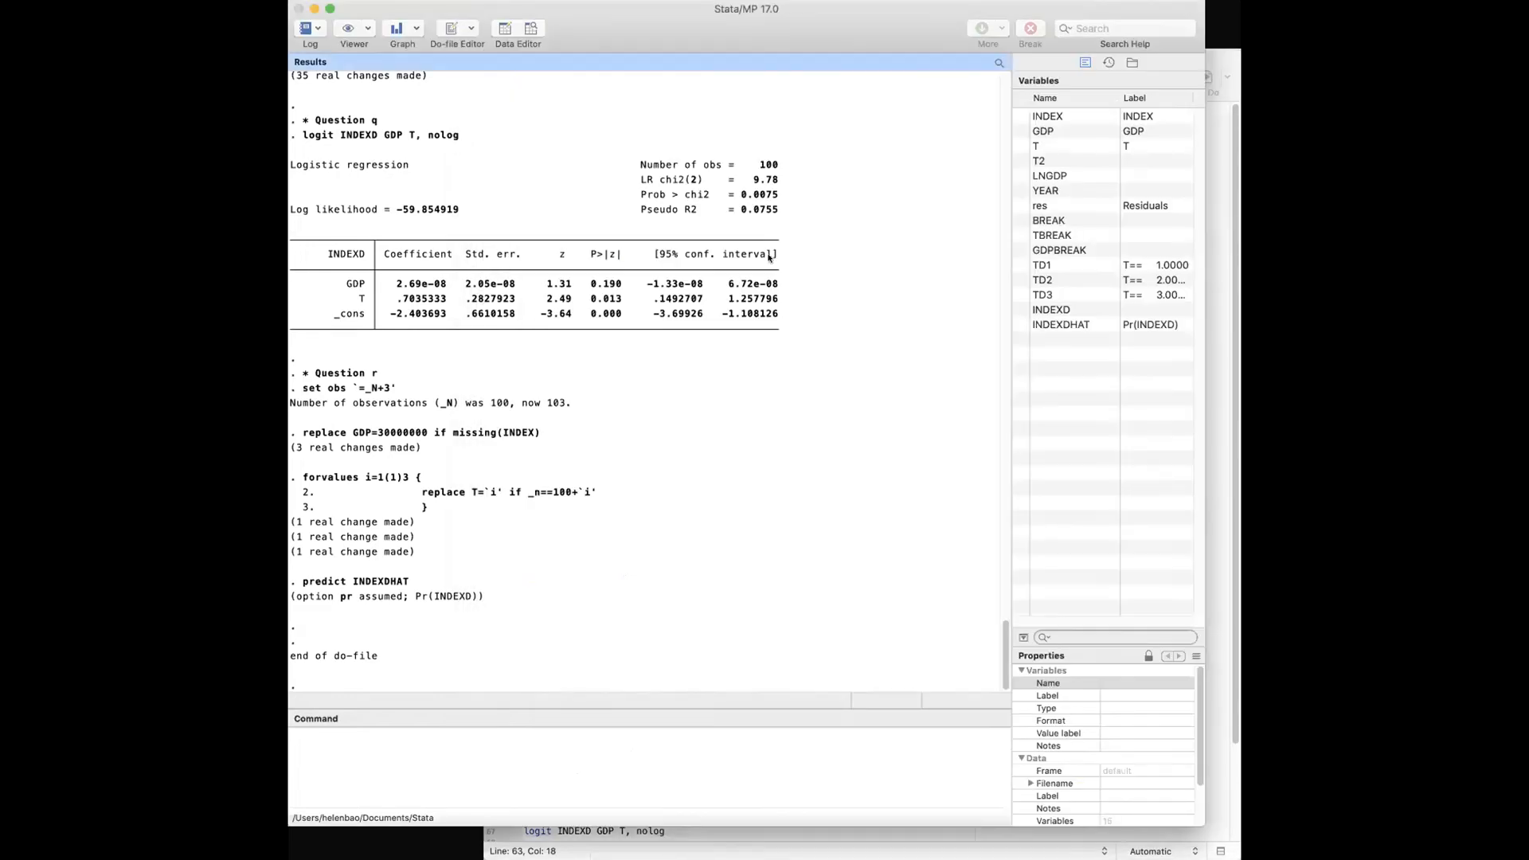
Go through the dataset's variables from INDEX, LNGDP and BREAK to the dummies TD1, TD2 and TD3, INDEXD and INDEXDHAT.
left_click(1044, 118)
left_click(1066, 173)
left_click(1068, 221)
left_click(1081, 268)
left_click(1063, 295)
left_click(1063, 265)
left_click(1062, 280)
left_click(1063, 295)
left_click(1063, 309)
left_click(1063, 325)
Inspect the full dataset in the Data Editor and look up the option for exporting the data to an Excel spreadsheet.
left_click(503, 33)
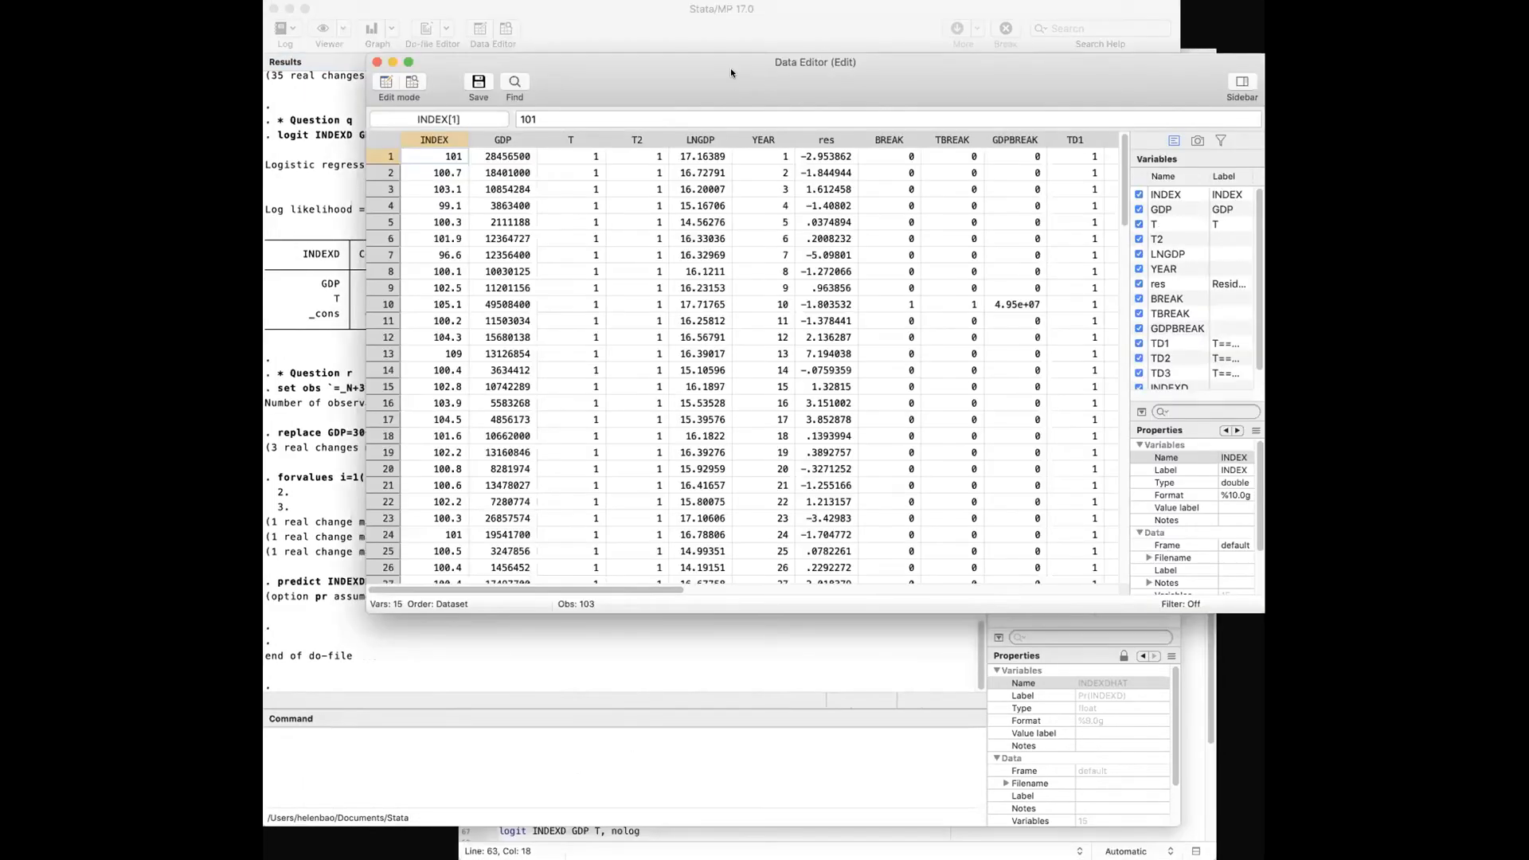
left_click_drag(729, 68, 671, 104)
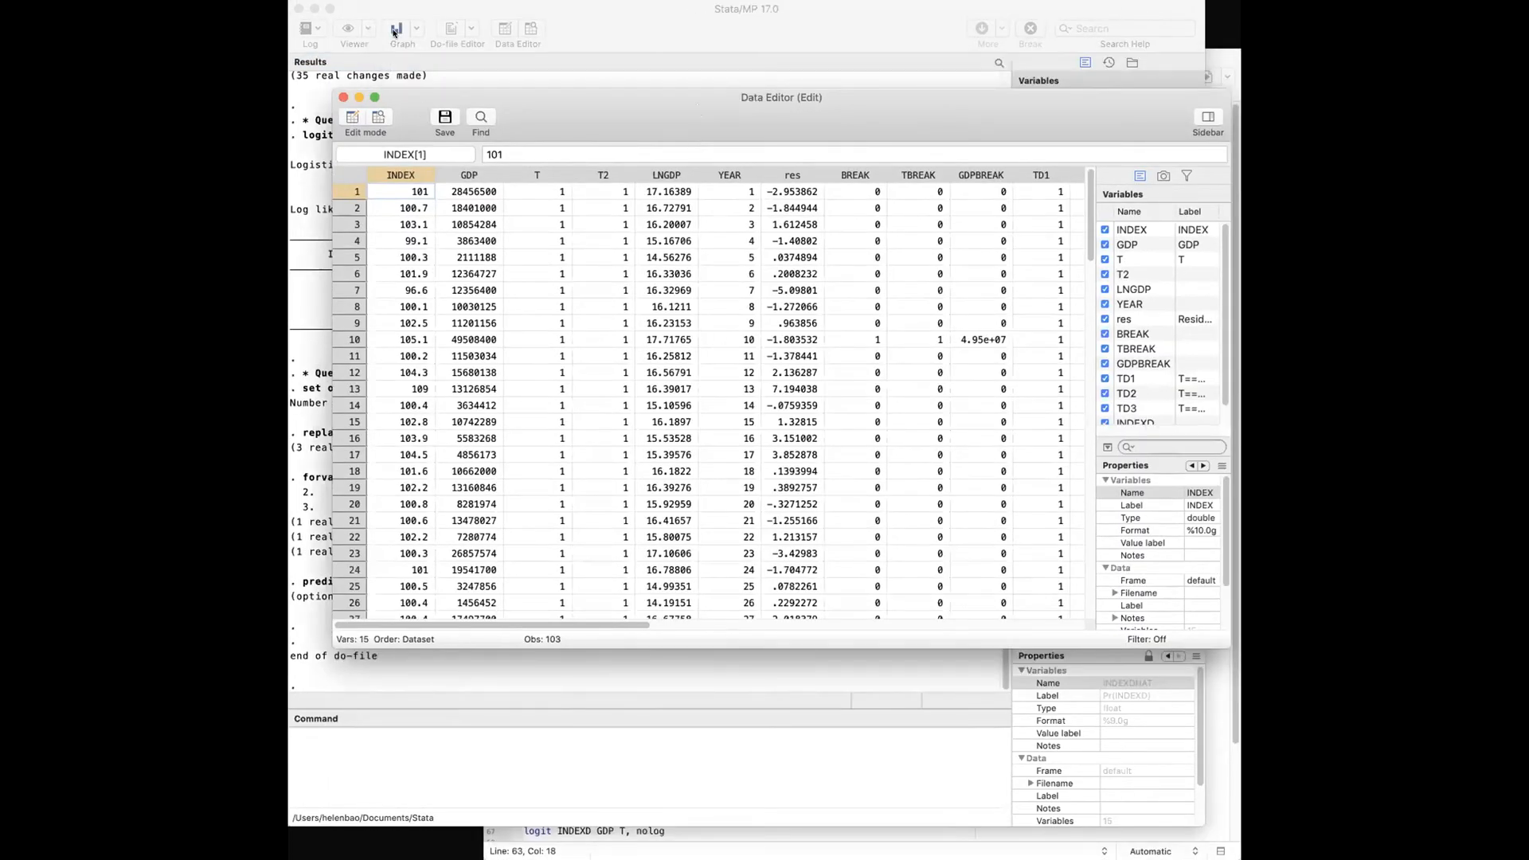
left_click(394, 0)
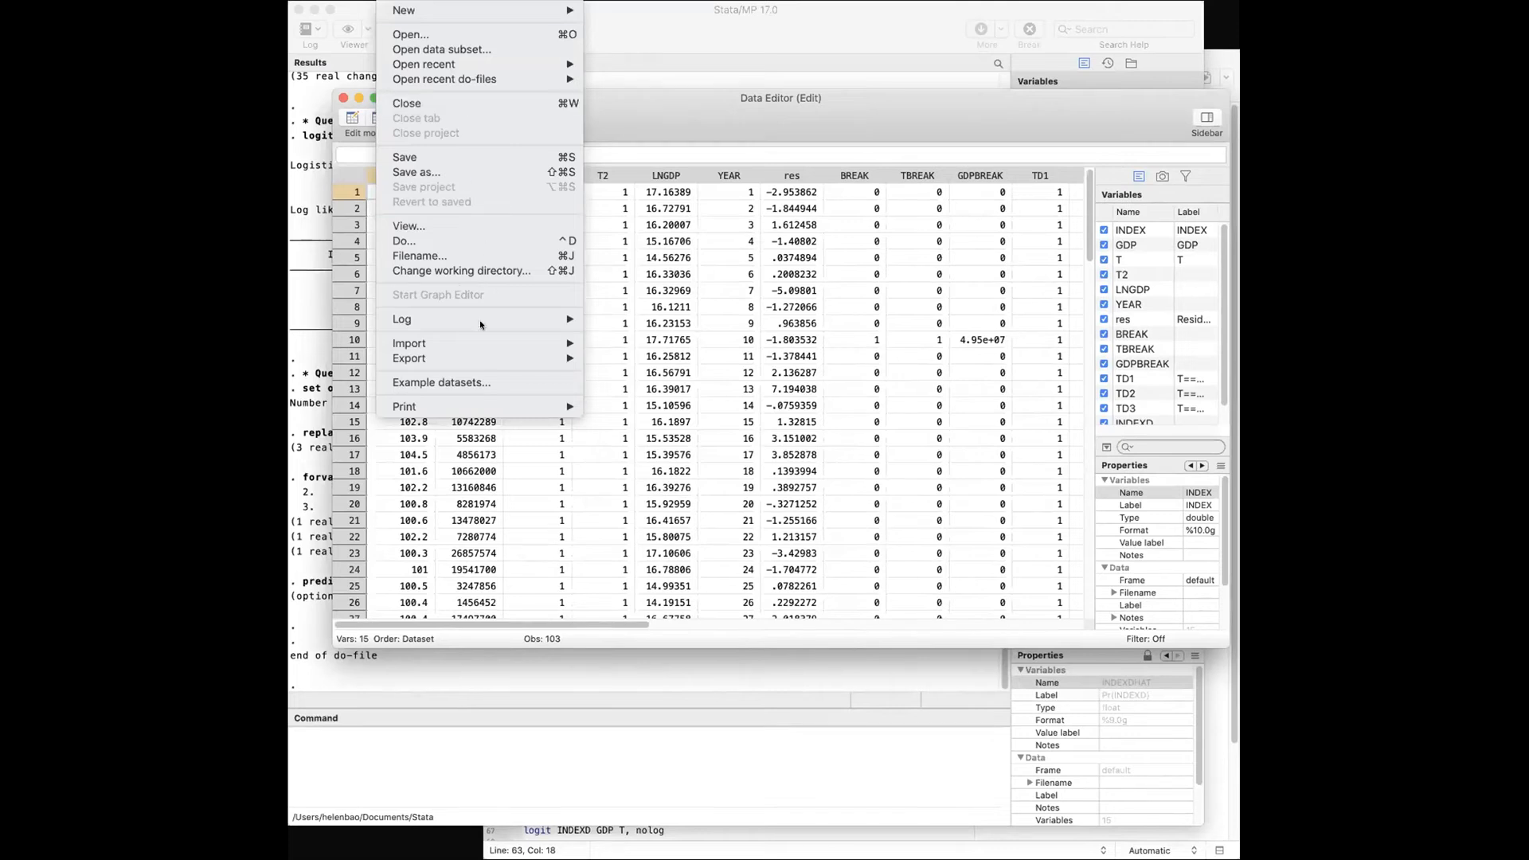
mouse_move(458, 359)
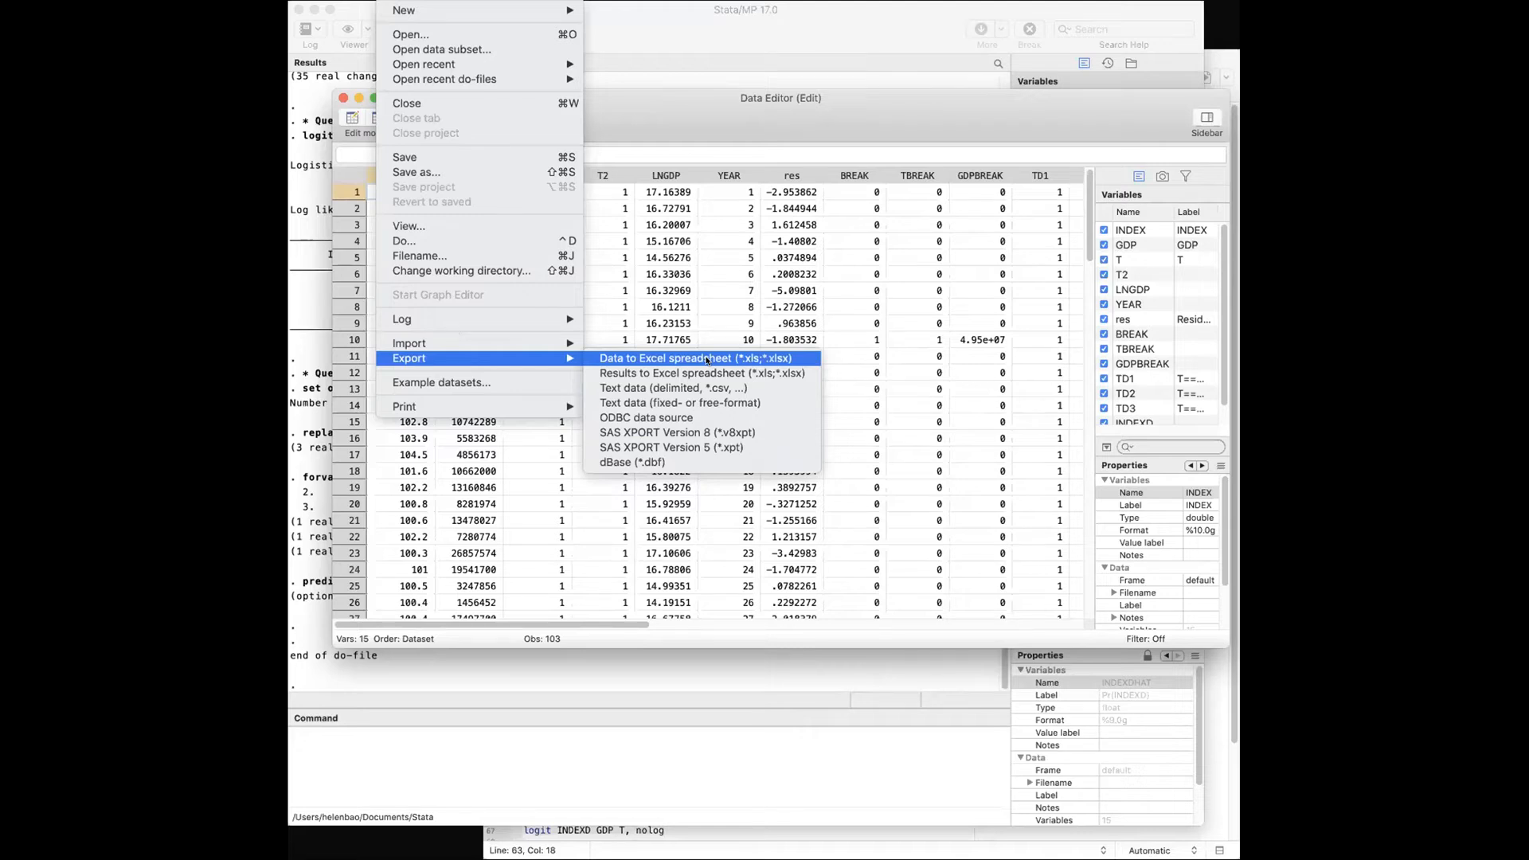
left_click(672, 94)
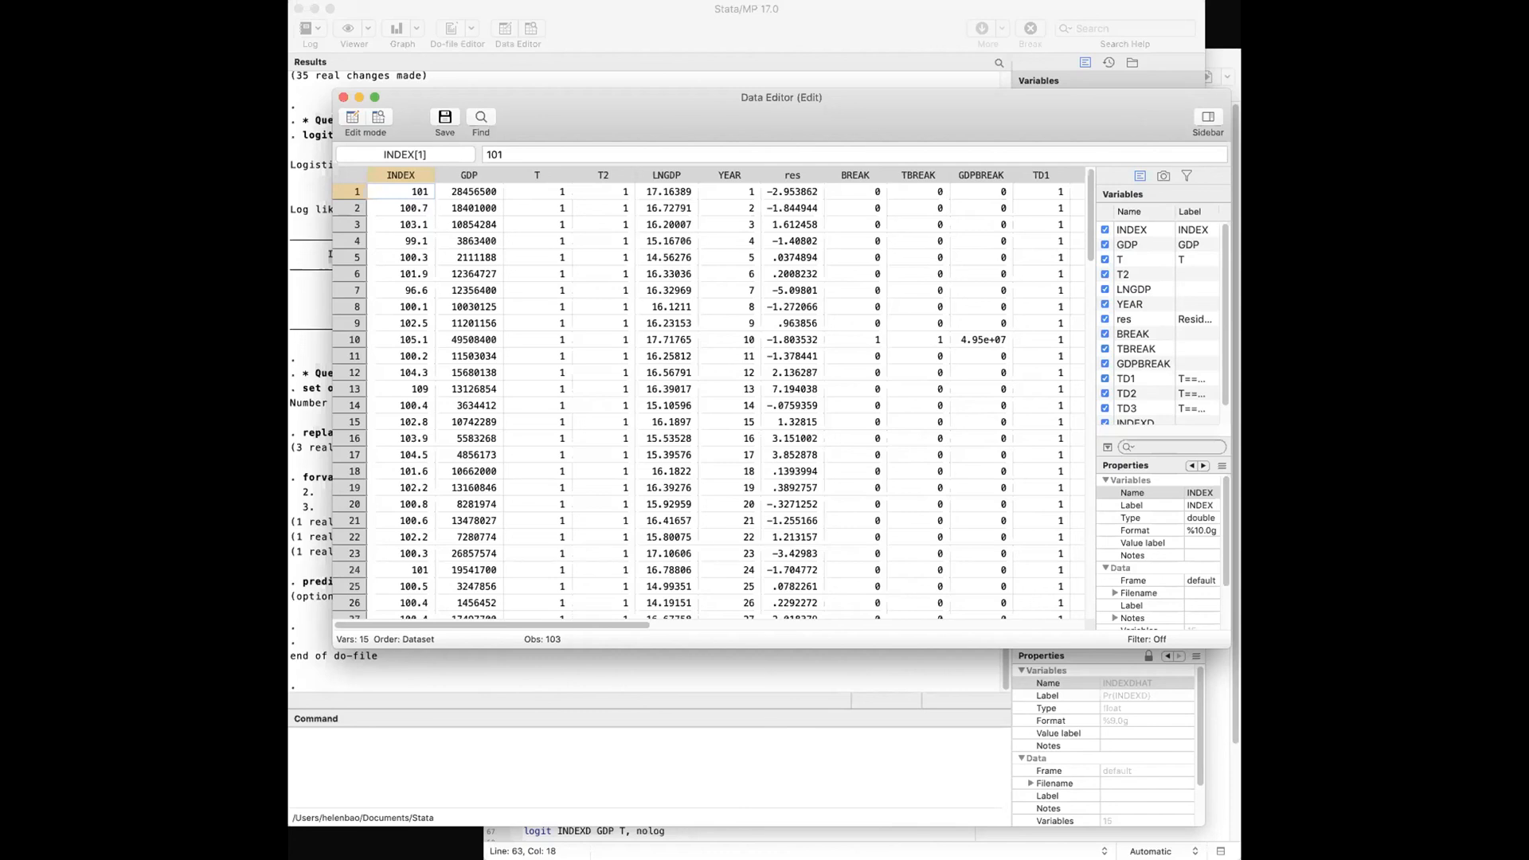
left_click(906, 11)
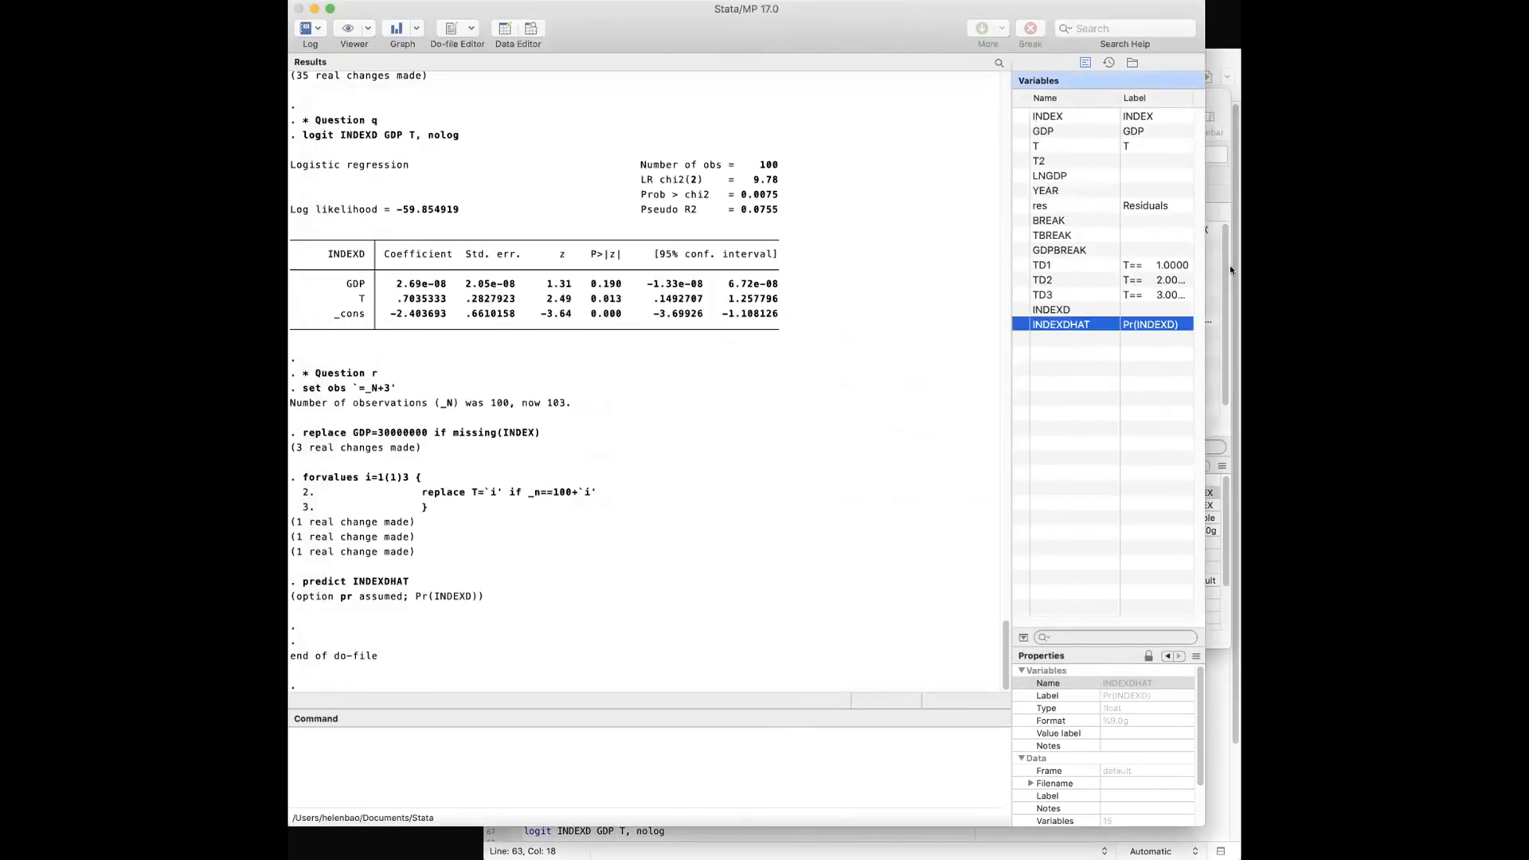